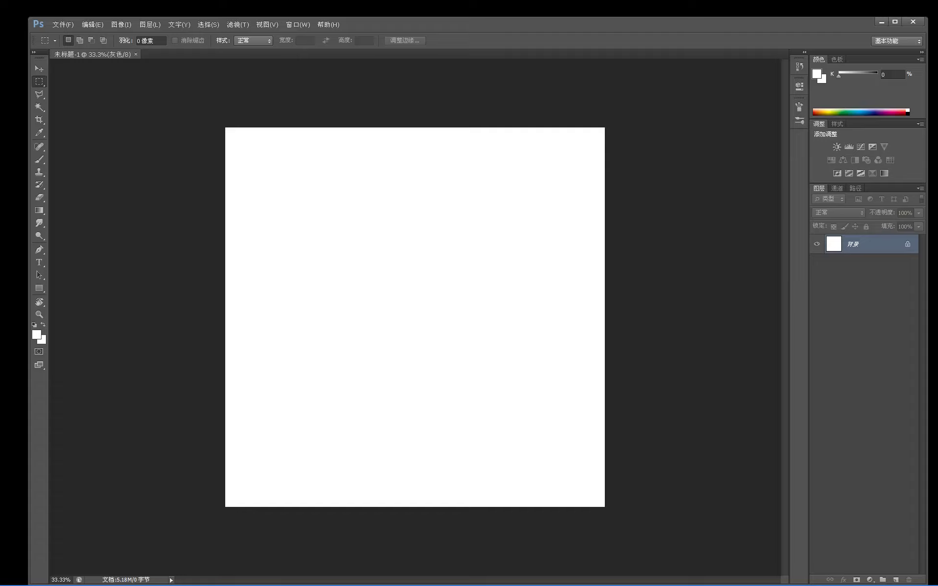
key("alt+Tab")
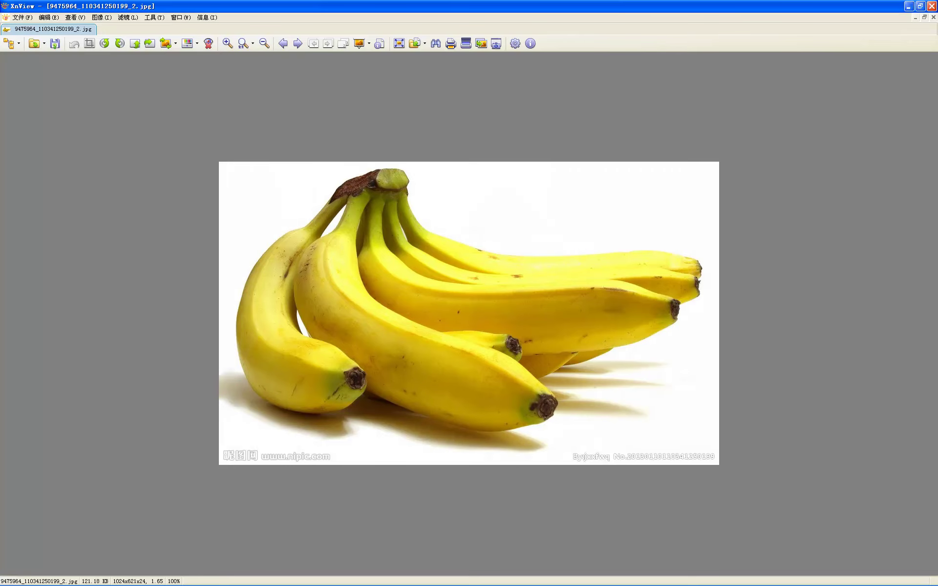
double_click(443, 5)
key("alt+Tab")
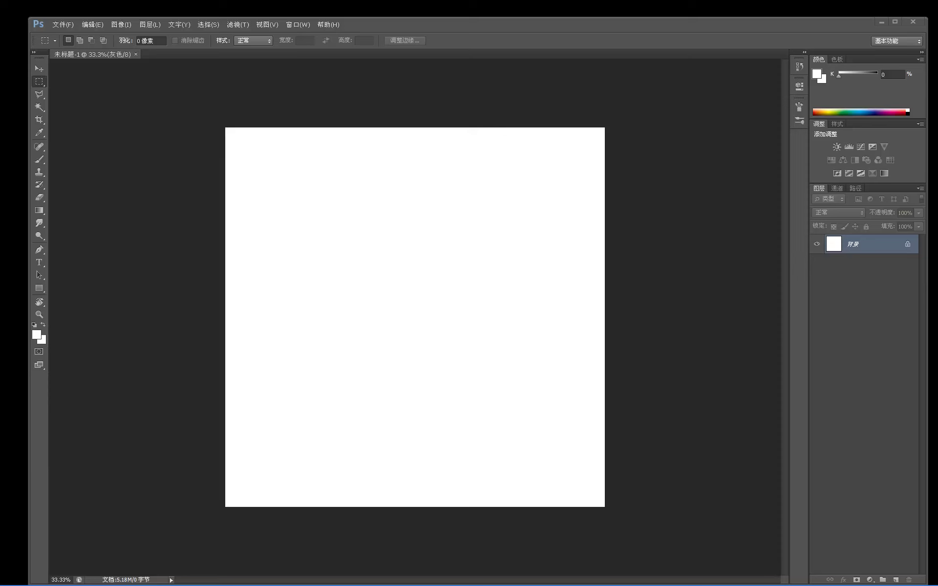
key("alt+Tab")
scroll(462, 233, "down", 4)
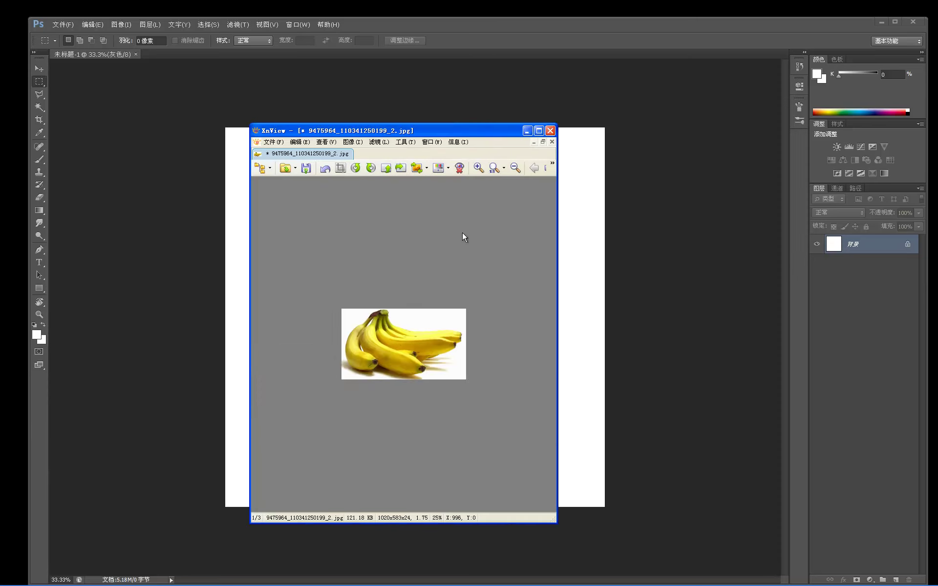
scroll(454, 246, "up", 5)
scroll(470, 217, "down", 2)
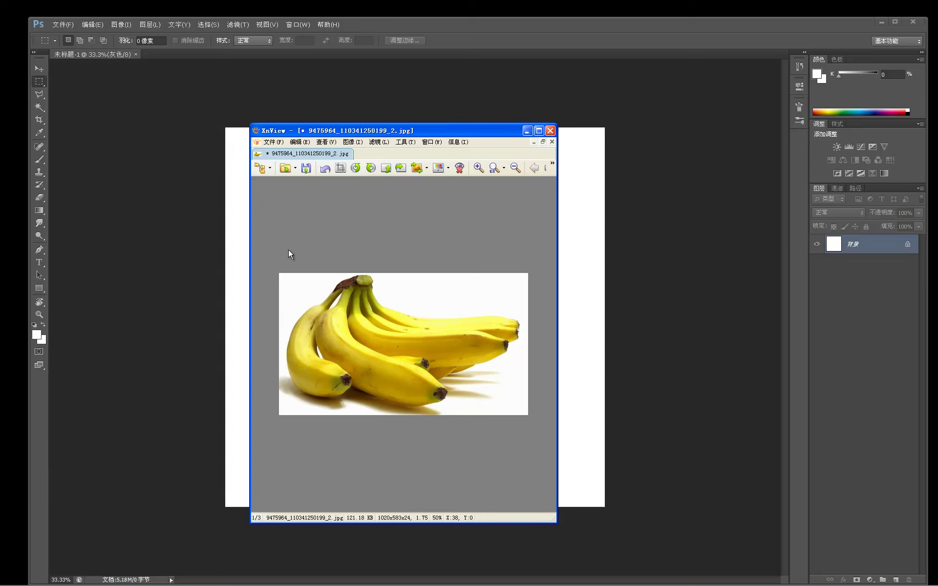
left_click_drag(437, 134, 443, 86)
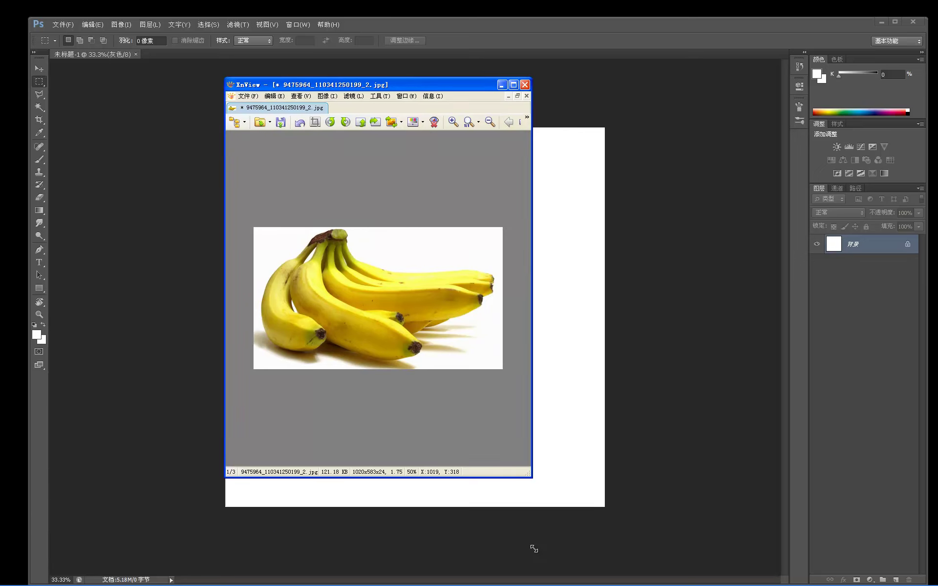
left_click_drag(532, 480, 534, 484)
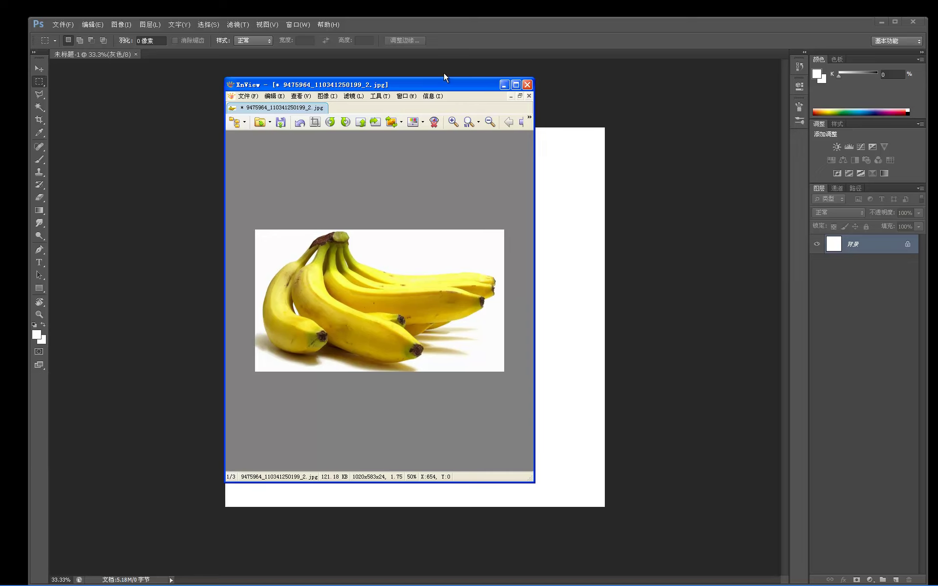
key("alt+Tab")
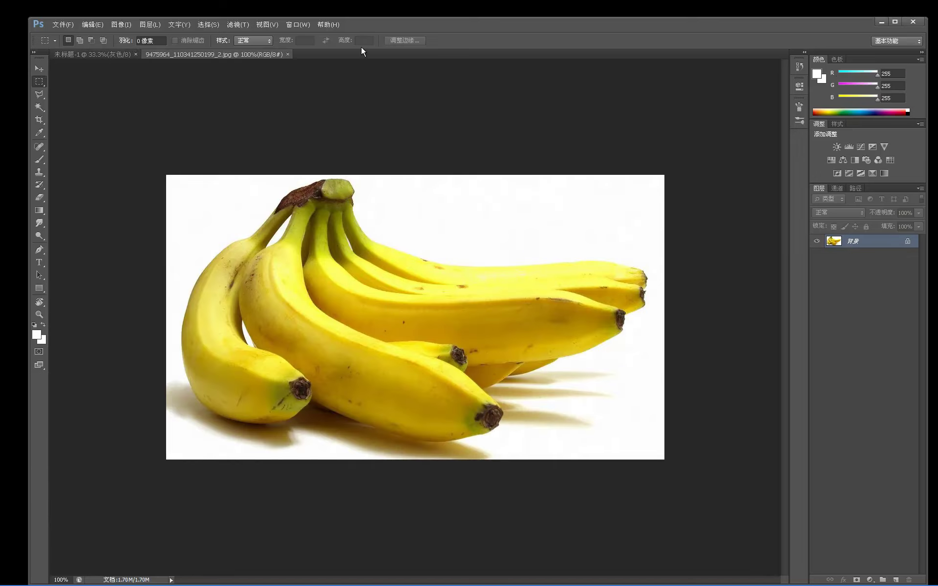
- Desaturate the banana photo and extend the white canvas on all four sides with the Crop tool
key("ctrl+shift+u")
key("z")
left_click(369, 156, "alt")
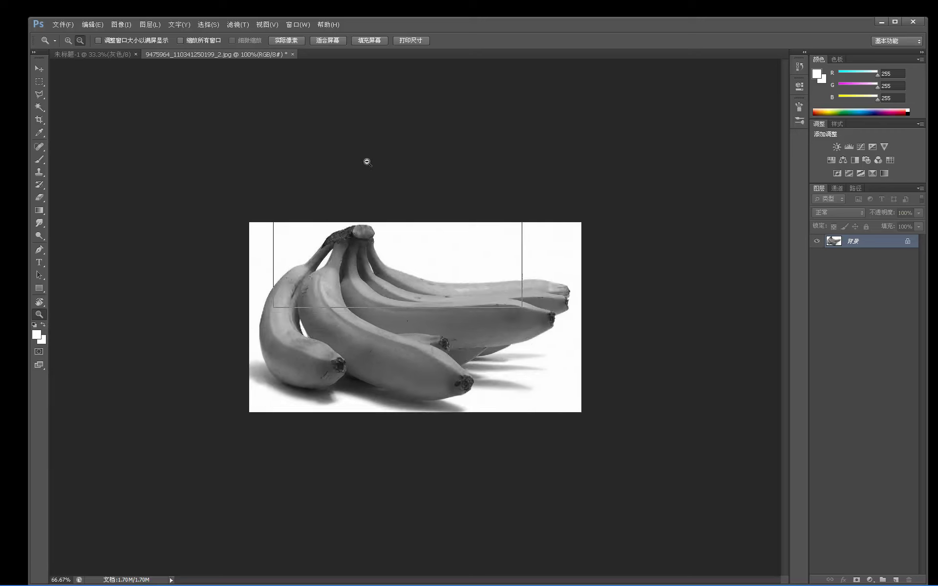
left_click(369, 156, "alt")
key("v")
key("c")
left_click_drag(415, 246, 415, 199)
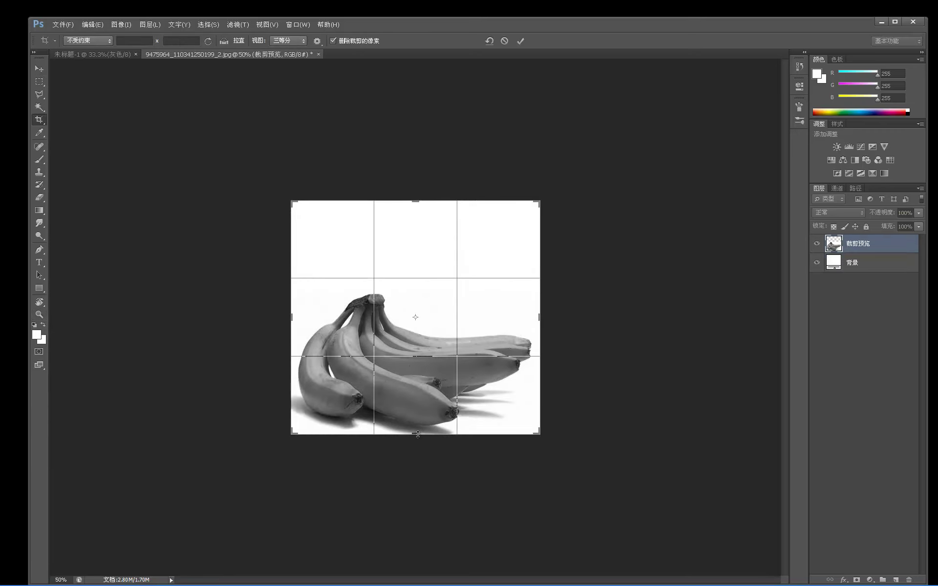
left_click_drag(418, 434, 401, 378)
left_click_drag(292, 316, 242, 315)
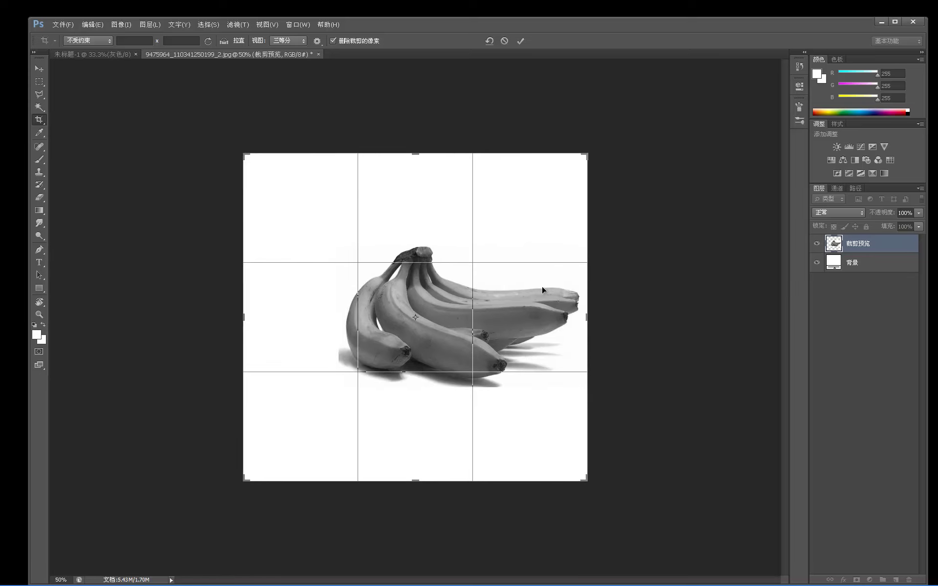
mouse_move(590, 317)
left_mouse_down()
mouse_move(645, 323)
mouse_move(637, 309)
left_mouse_up()
key("Return")
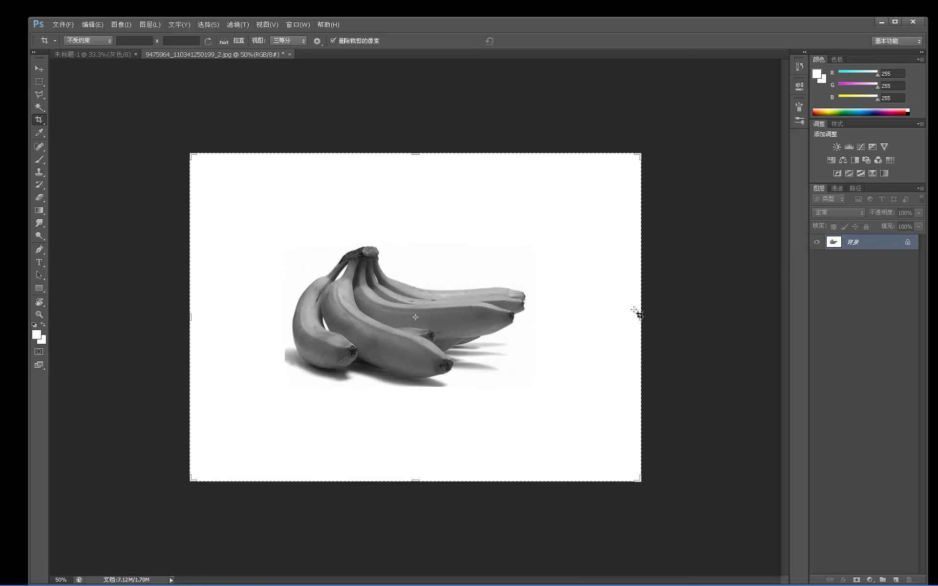
- Choose the size 8 brush preset and sample a dark gray from the banana stem as the painting colour
key("b")
right_click(440, 280)
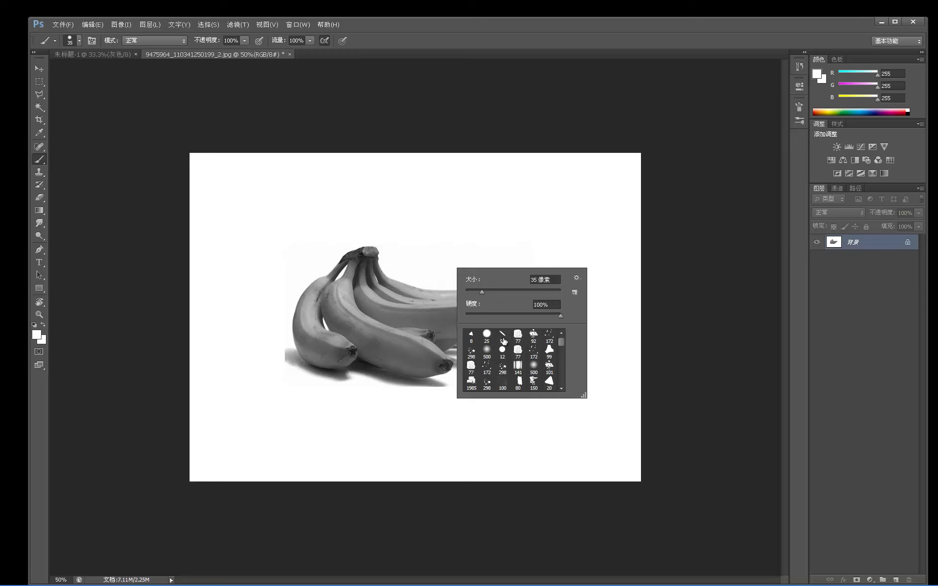
left_click(471, 336)
left_click(371, 238)
left_click(429, 122, "alt")
- Copy the banana image onto its own layer at 36% opacity above a white-filled background
key("ctrl+j")
left_click(878, 261)
key("ctrl+Delete")
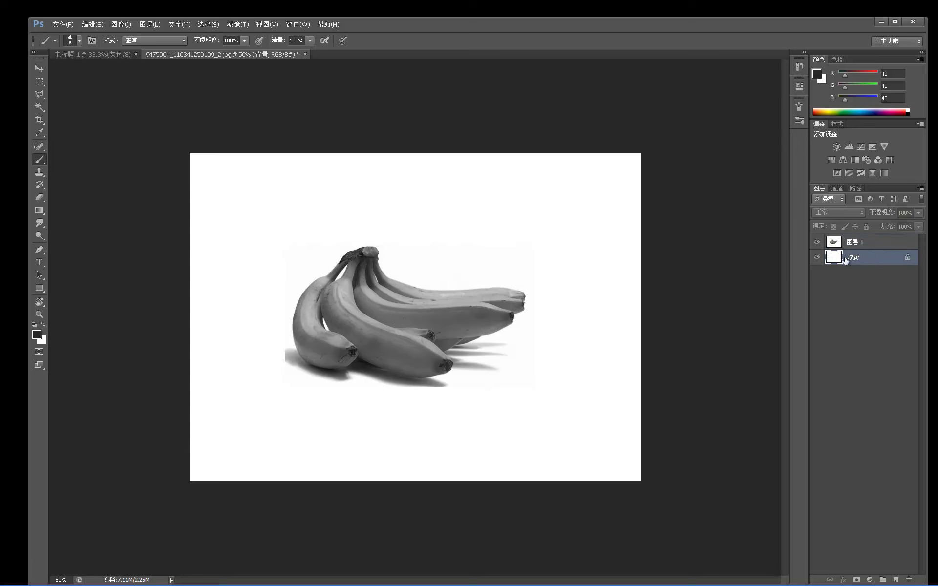
left_click(861, 243)
left_click_drag(884, 213, 858, 218)
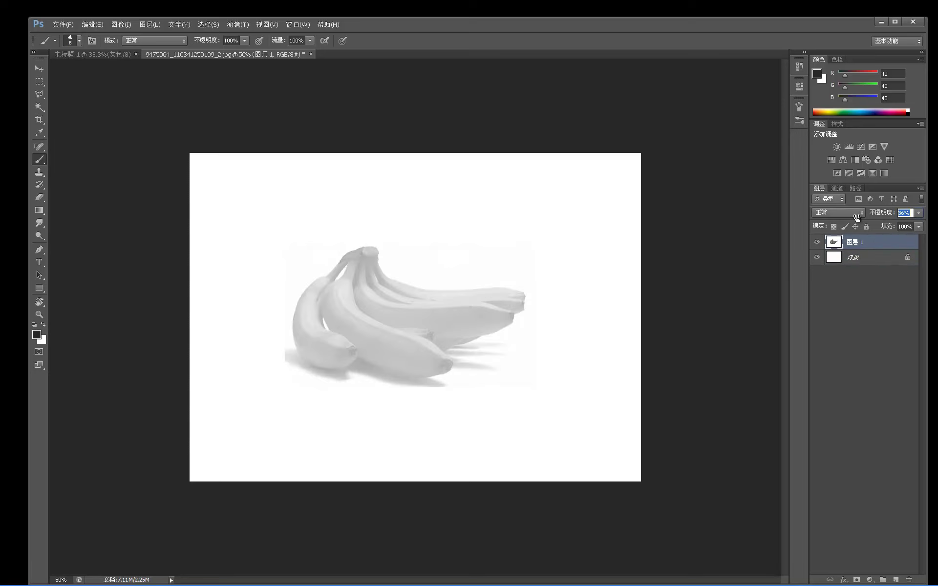
- Add a new layer above the faded bananas and set the foreground colour to pure red (255, 0, 0)
mouse_move(350, 253)
left_mouse_down()
mouse_move(364, 246)
mouse_move(356, 241)
left_mouse_up()
left_click(894, 579)
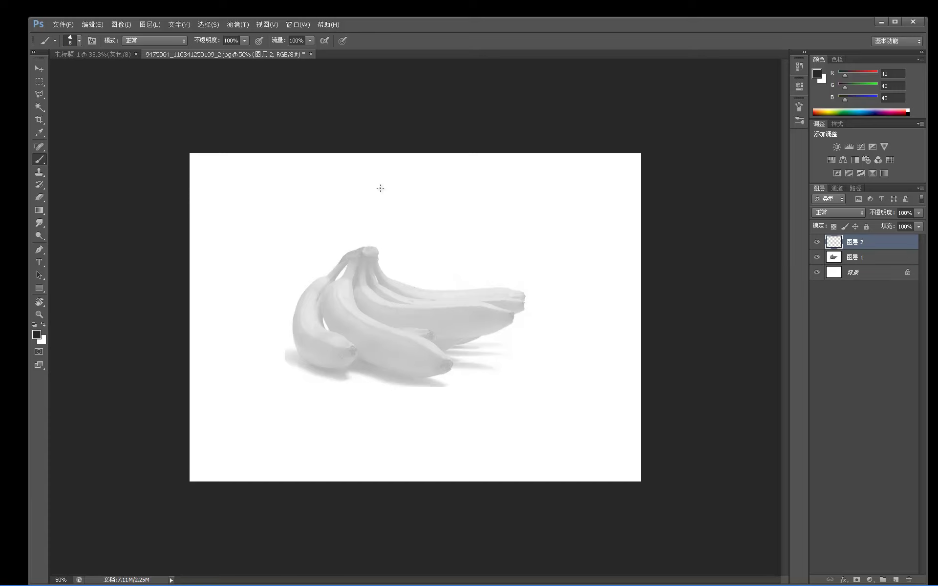
left_click_drag(363, 246, 359, 248)
left_click(36, 334)
left_click(244, 169)
left_click(346, 164)
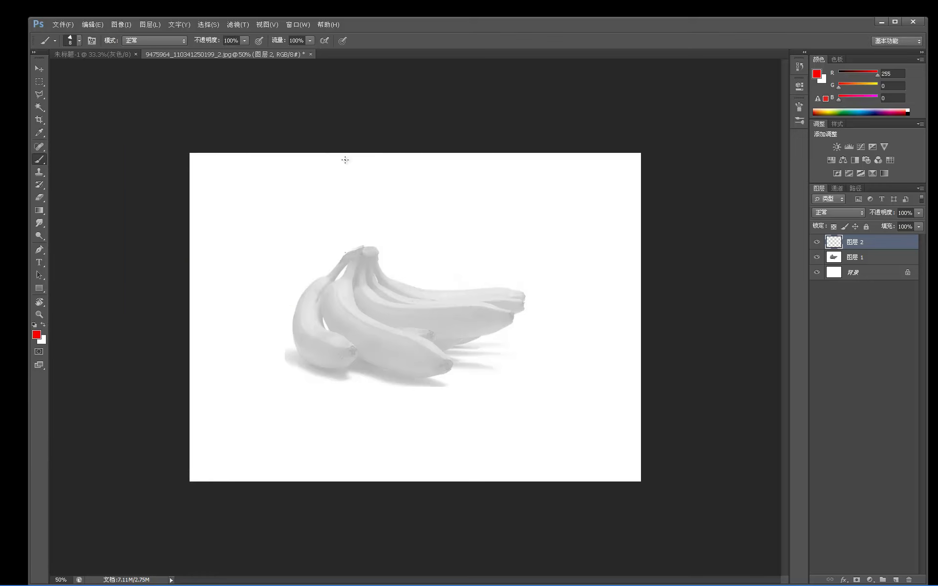
- Block in the outer contour of the banana bunch with straight red brush lines along its extremes and sloping edges
mouse_move(342, 253)
left_mouse_down()
mouse_move(363, 241)
mouse_move(379, 259)
left_mouse_up()
left_click_drag(291, 311, 291, 317)
left_click(525, 292, "shift")
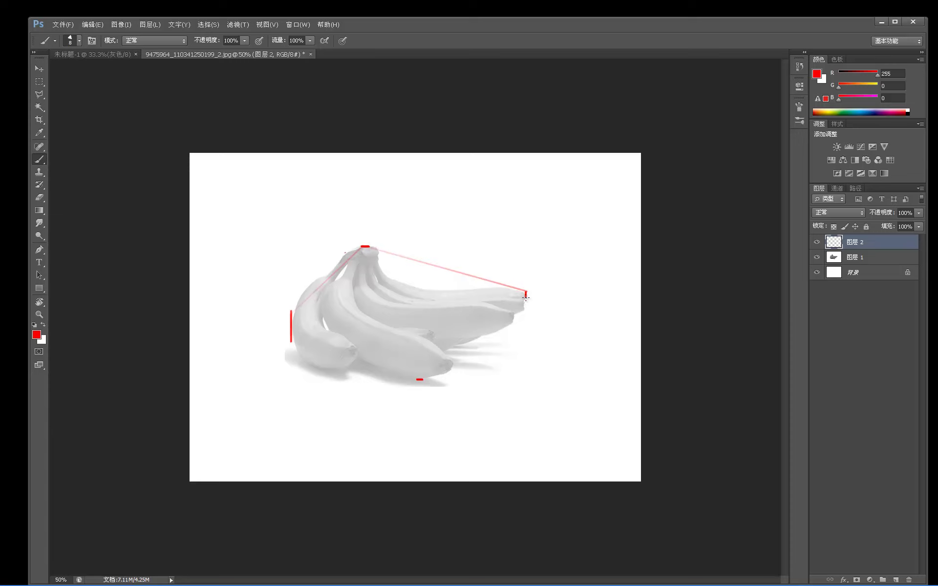
left_click_drag(525, 282, 525, 314)
left_click(451, 370, "shift")
left_click_drag(402, 379, 464, 379)
left_click_drag(451, 370, 421, 378)
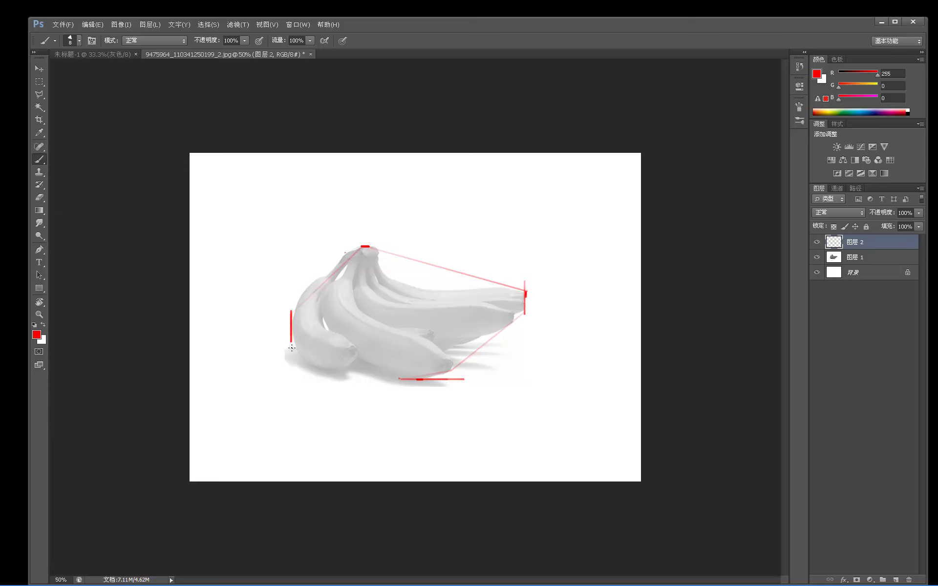
left_click(295, 346, "shift")
left_click(402, 373, "shift")
- Draw a large red rectangular frame around the banana contour with straight brush lines
left_click_drag(241, 163, 218, 405)
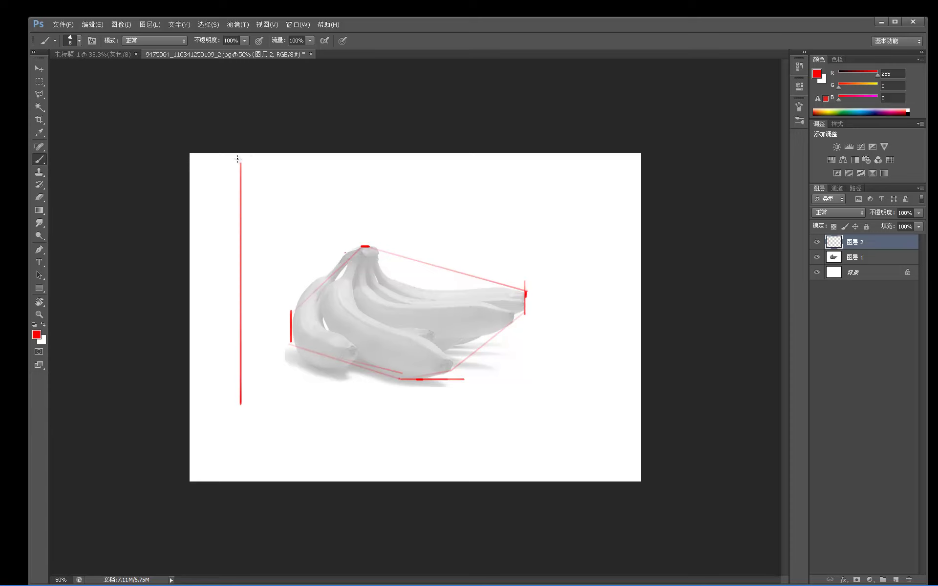
mouse_move(241, 162)
left_mouse_down()
mouse_move(605, 129)
mouse_move(595, 414)
mouse_move(608, 418)
mouse_move(242, 385)
mouse_move(241, 418)
mouse_move(241, 395)
left_mouse_up()
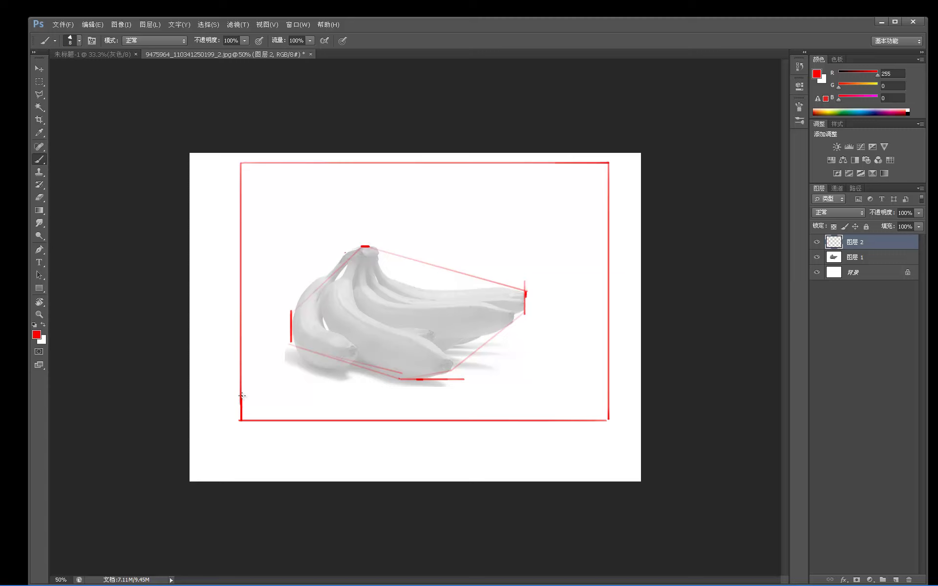
- Select the simplified banana contour with the Polygonal Lasso, following the corners of the red lines
left_click(40, 93)
left_click(364, 247)
left_click(290, 310)
left_click(290, 342)
left_click(399, 379)
left_click(450, 378)
left_click(525, 313)
left_click(526, 292)
left_click(362, 247)
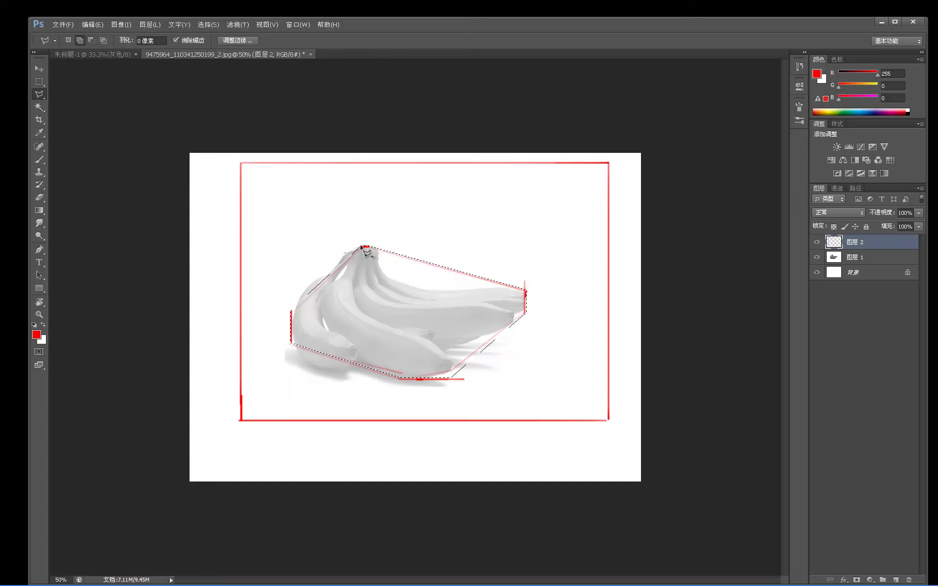
right_click(376, 239)
left_click(374, 242)
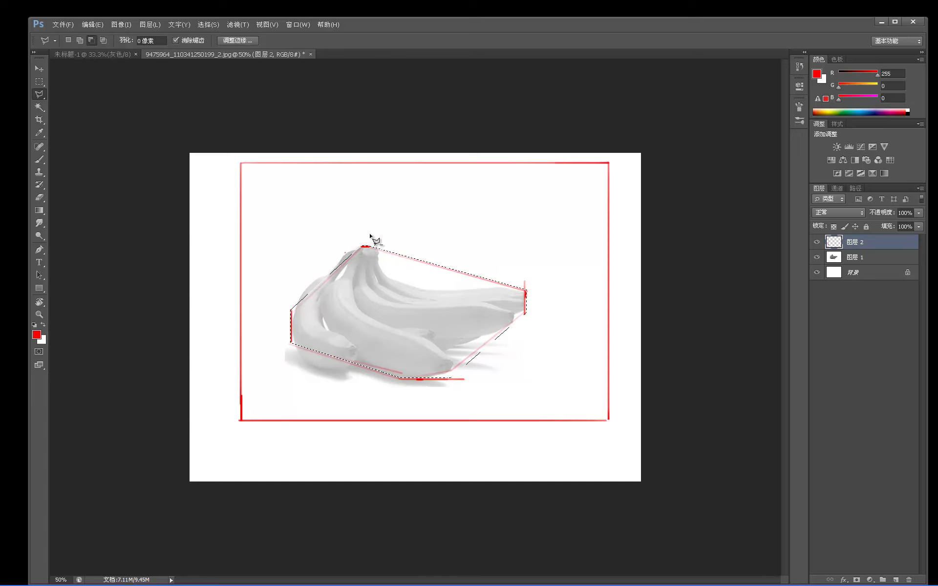
- Set the foreground colour to a dark teal (0, 45, 56)
left_click(36, 335)
left_click_drag(168, 216, 245, 265)
left_click(256, 227)
left_click(339, 164)
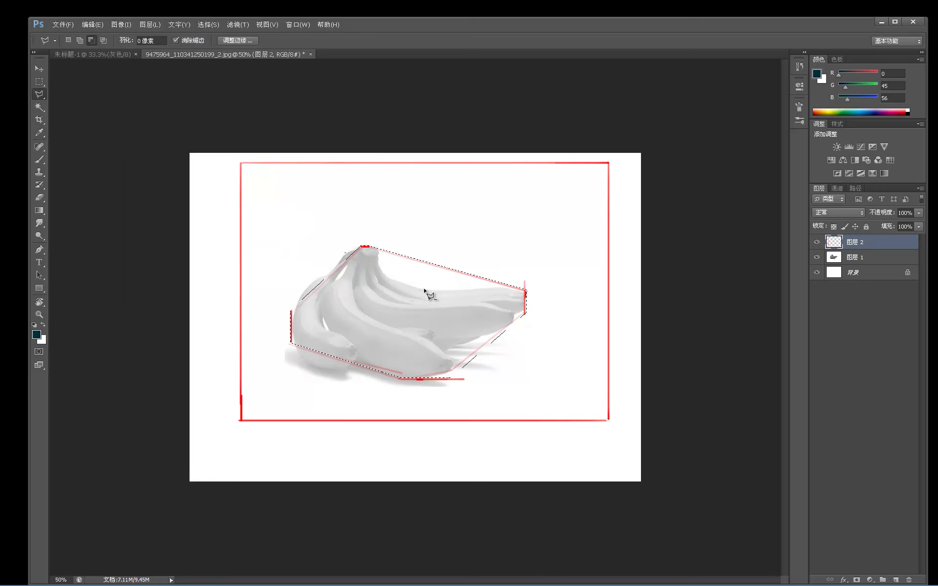
- Paint the whole contour selection in muted teal (62, 93, 100) with a size 100 brush and deselect it
key("b")
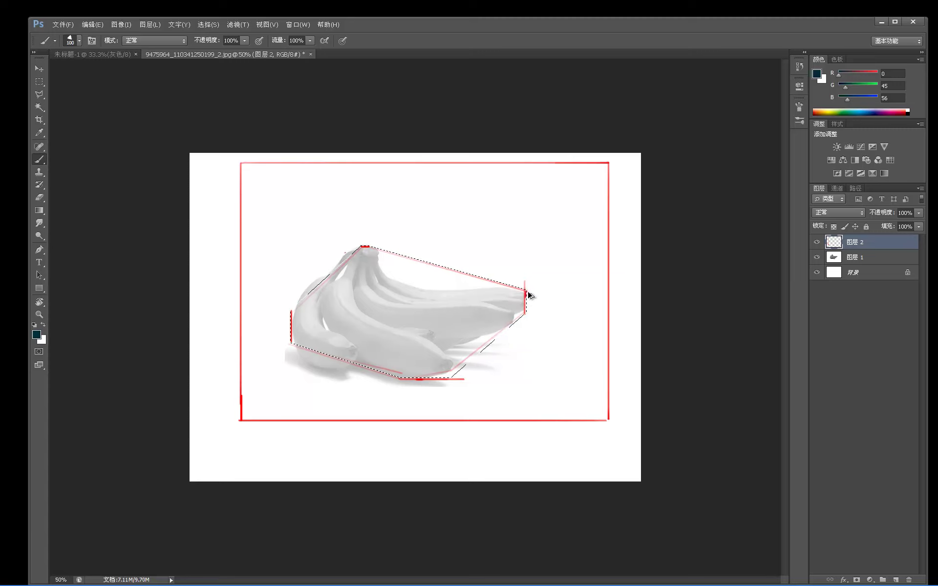
left_click(507, 299, "alt")
left_click(512, 313, "alt")
mouse_move(535, 285)
left_mouse_down()
mouse_move(501, 311)
mouse_move(540, 244)
mouse_move(384, 420)
mouse_move(368, 412)
mouse_move(502, 210)
mouse_move(331, 381)
mouse_move(398, 222)
left_mouse_up()
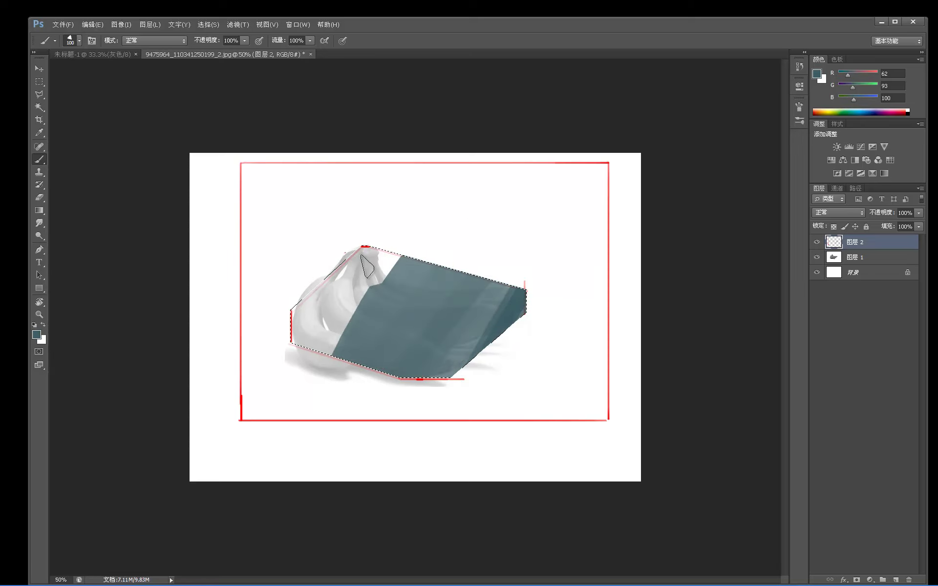
mouse_move(297, 343)
left_mouse_down()
mouse_move(288, 296)
mouse_move(385, 366)
mouse_move(363, 361)
mouse_move(378, 362)
mouse_move(254, 224)
mouse_move(276, 299)
mouse_move(364, 365)
mouse_move(317, 315)
mouse_move(307, 286)
mouse_move(341, 312)
mouse_move(372, 196)
mouse_move(393, 184)
mouse_move(318, 326)
mouse_move(330, 321)
mouse_move(311, 364)
mouse_move(446, 214)
mouse_move(359, 404)
mouse_move(370, 407)
mouse_move(493, 262)
mouse_move(430, 389)
left_mouse_up()
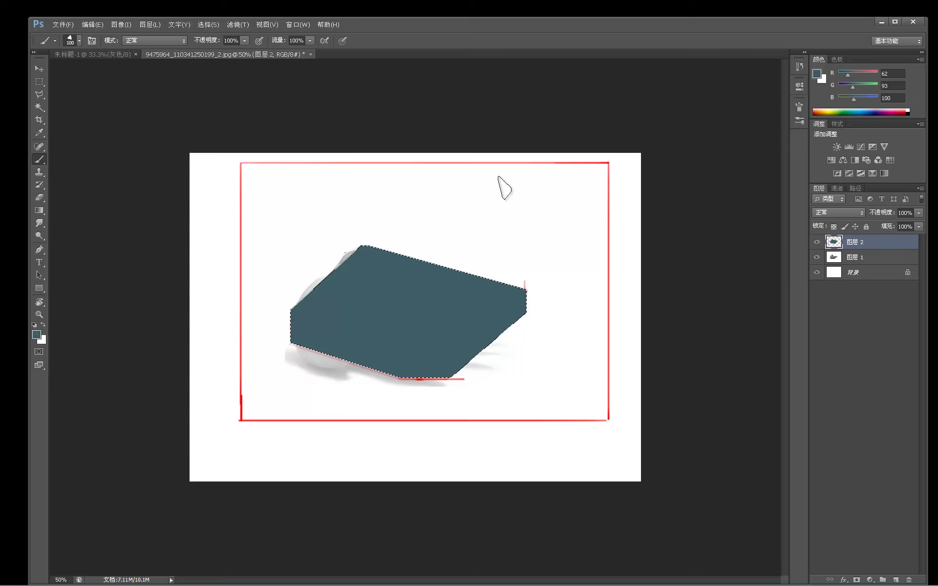
key("m")
key("ctrl+d")
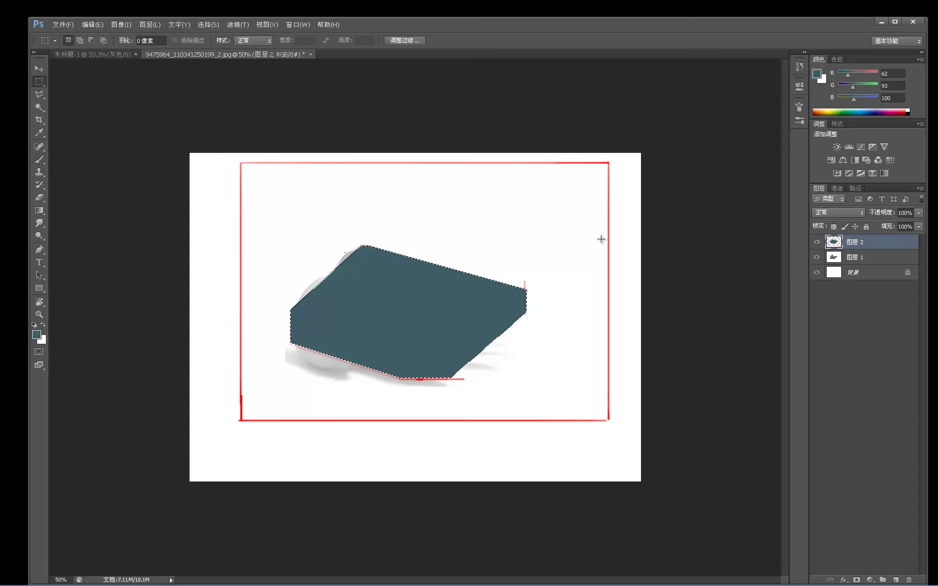
- Add a new layer, select the area inside the red frame with the rectangular marquee, and sample light gray from the banana shadow
left_click(895, 580)
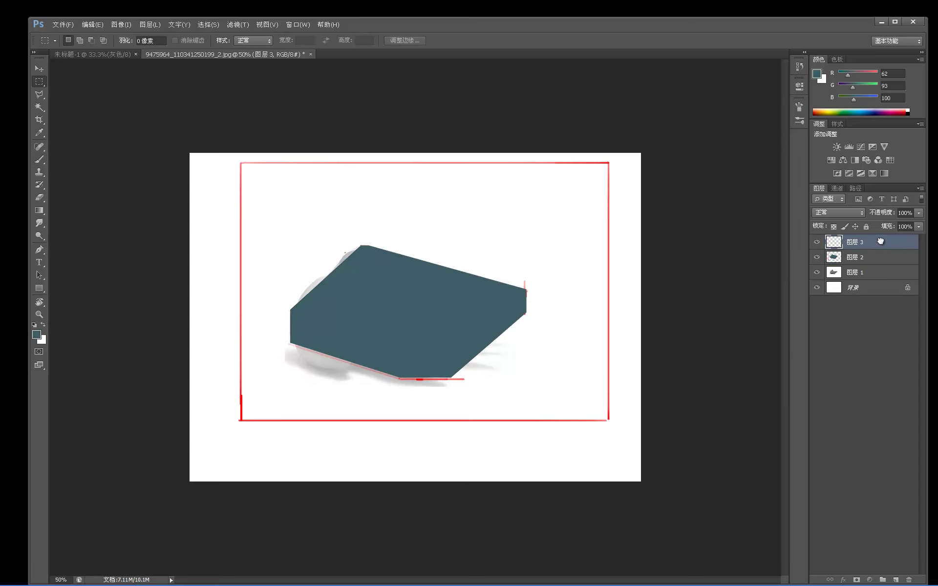
left_click_drag(242, 162, 608, 418)
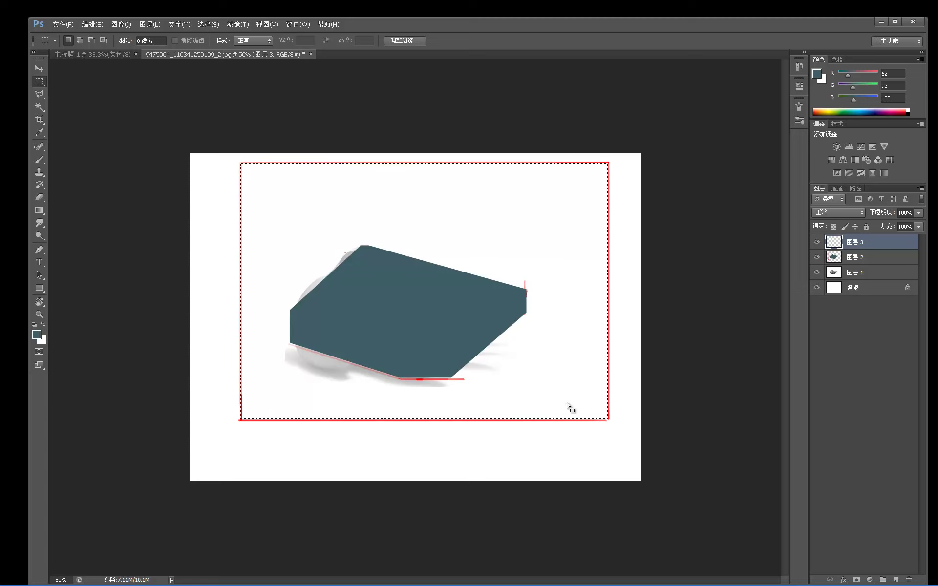
key("b")
left_click(355, 367, "alt")
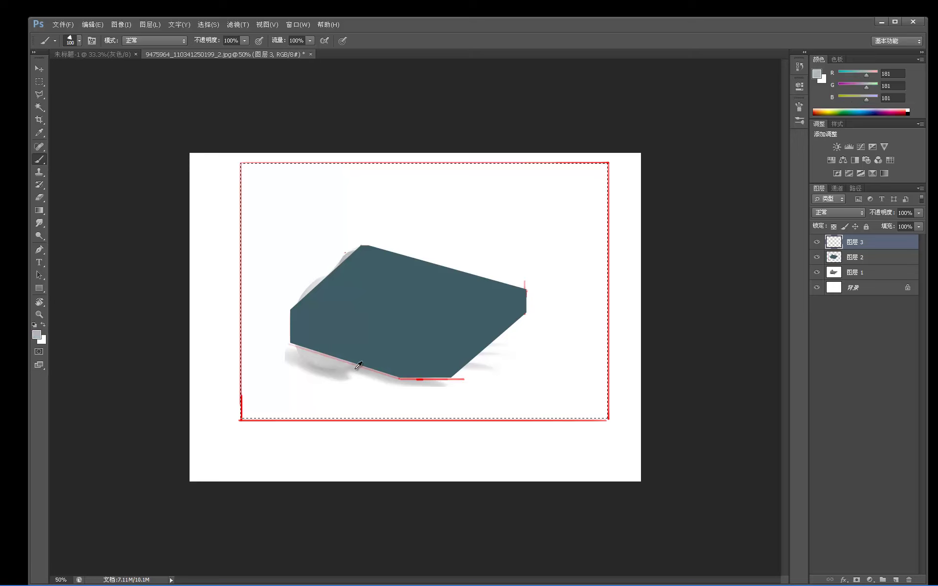
mouse_move(554, 298)
left_mouse_down()
mouse_move(527, 445)
mouse_move(539, 385)
mouse_move(639, 261)
mouse_move(598, 257)
mouse_move(379, 447)
left_mouse_up()
key("ctrl+z")
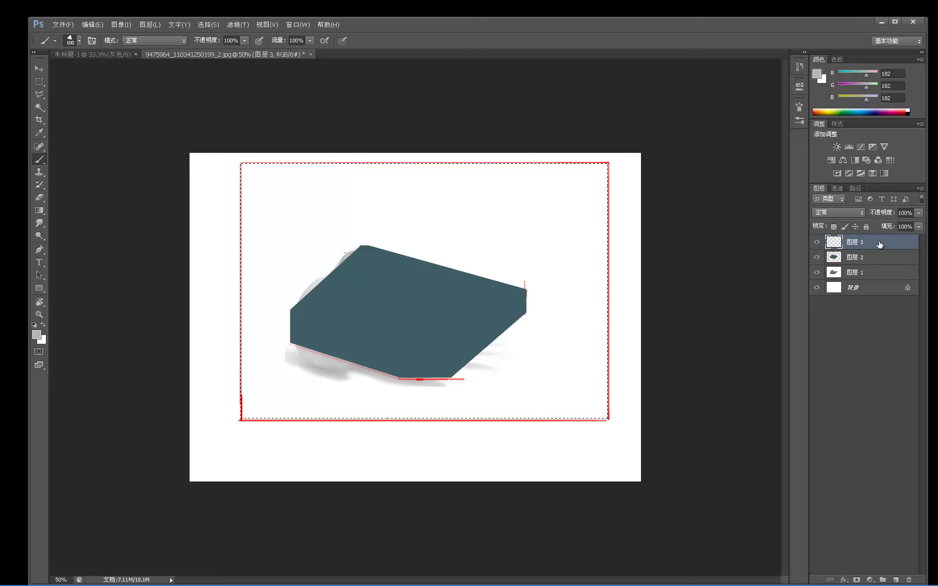
- Move the new layer below the teal shape's layer and fill its rectangular selection with the sampled light gray
left_click_drag(879, 243, 877, 265)
key("ctrl+Delete")
key("x")
key("ctrl+Delete")
key("m")
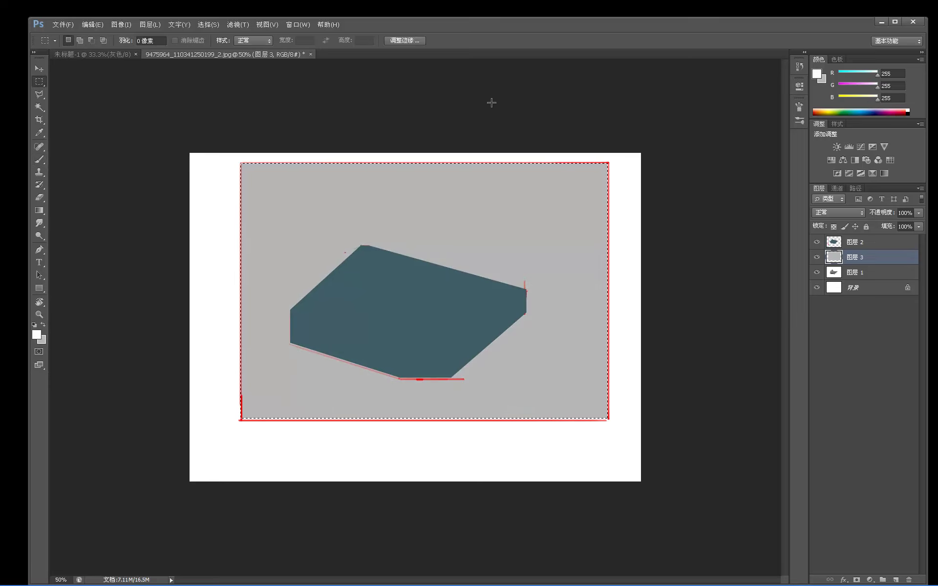
- Colorize the gray rectangle with Hue/Saturation using hue 0, saturation 42 and lightness -22
key("ctrl+u")
left_click_drag(723, 389, 708, 412)
left_click(829, 419)
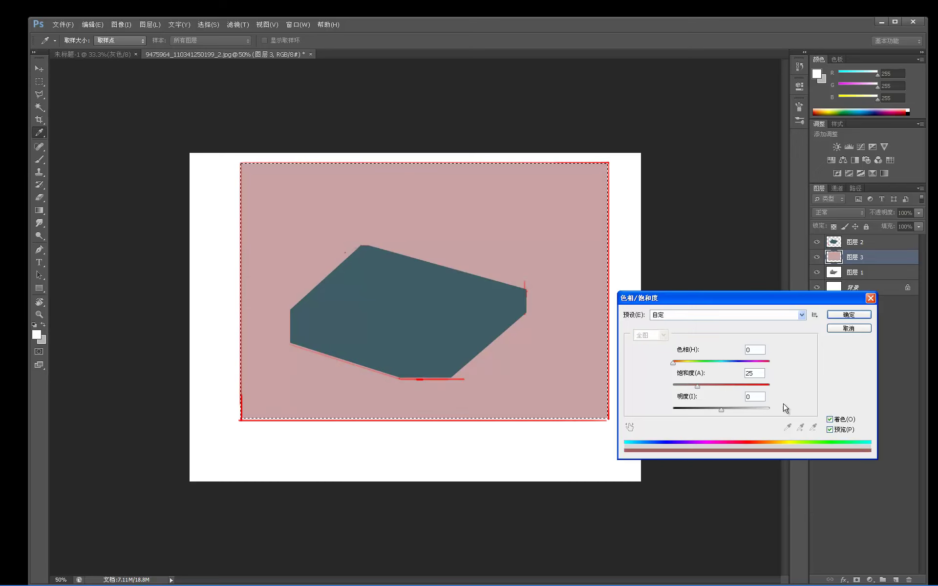
left_click(712, 385)
left_click_drag(721, 410, 710, 410)
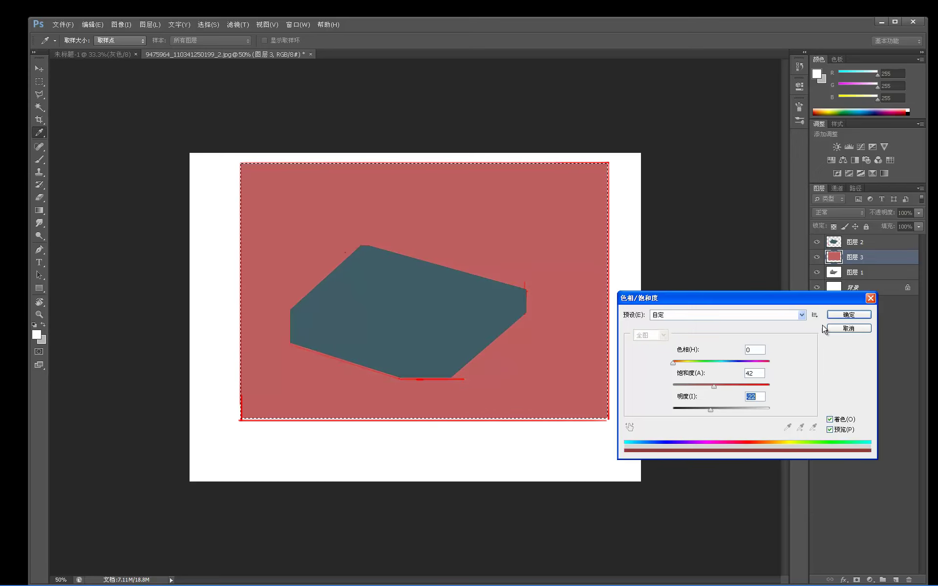
left_click(835, 315)
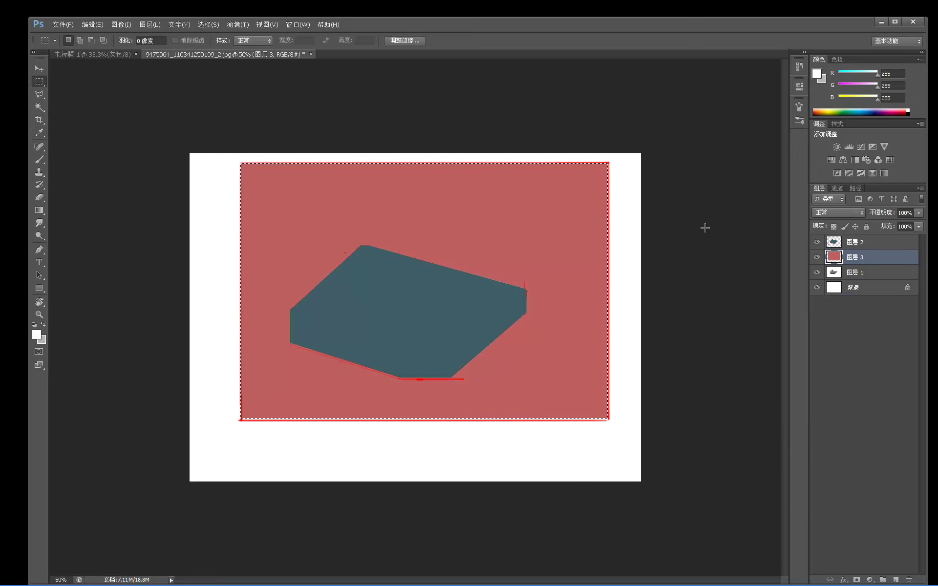
- Select the teal shape on its own layer with a rectangular marquee, move it slightly up and to the left, and deselect
left_click(838, 242)
left_click(817, 242)
left_click(816, 242)
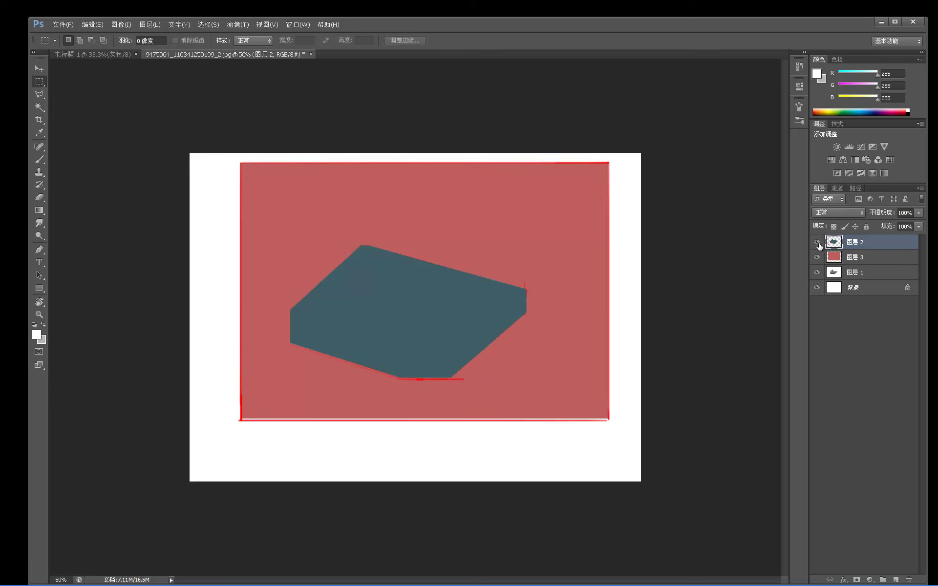
key("v")
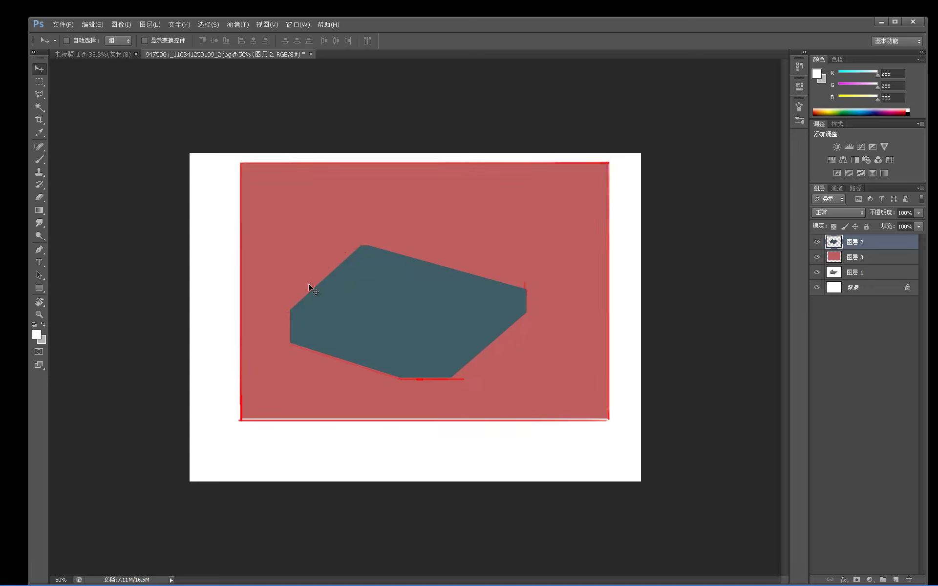
key("m")
left_click_drag(275, 226, 532, 386)
key("v")
left_click_drag(453, 334, 432, 323)
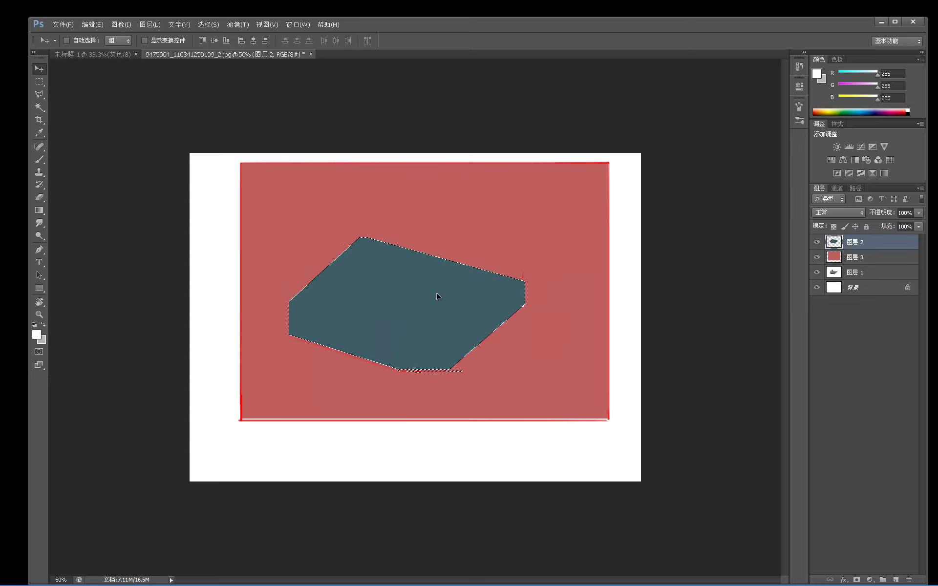
key("m")
left_click(406, 254)
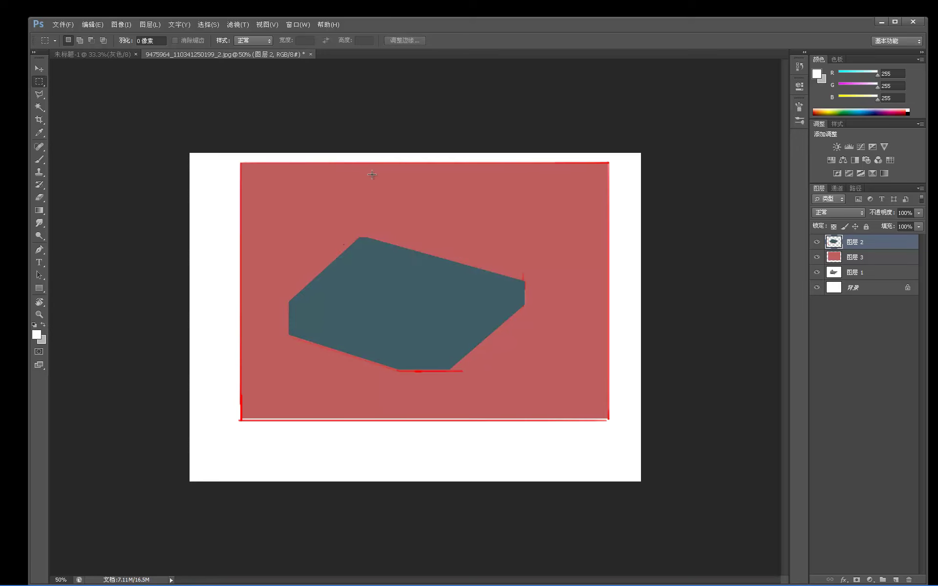
- Crop the canvas on all four sides to the edges of the red rectangle
key("c")
left_click_drag(416, 153, 416, 137)
left_click_drag(192, 316, 240, 317)
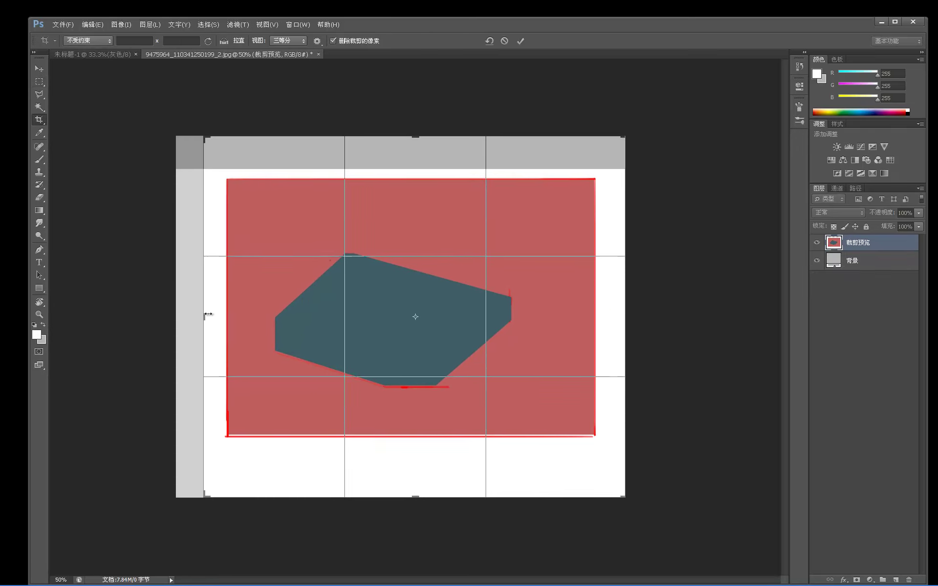
left_click_drag(614, 317, 583, 317)
left_click_drag(418, 136, 415, 153)
left_click_drag(418, 478, 416, 447)
key("Return")
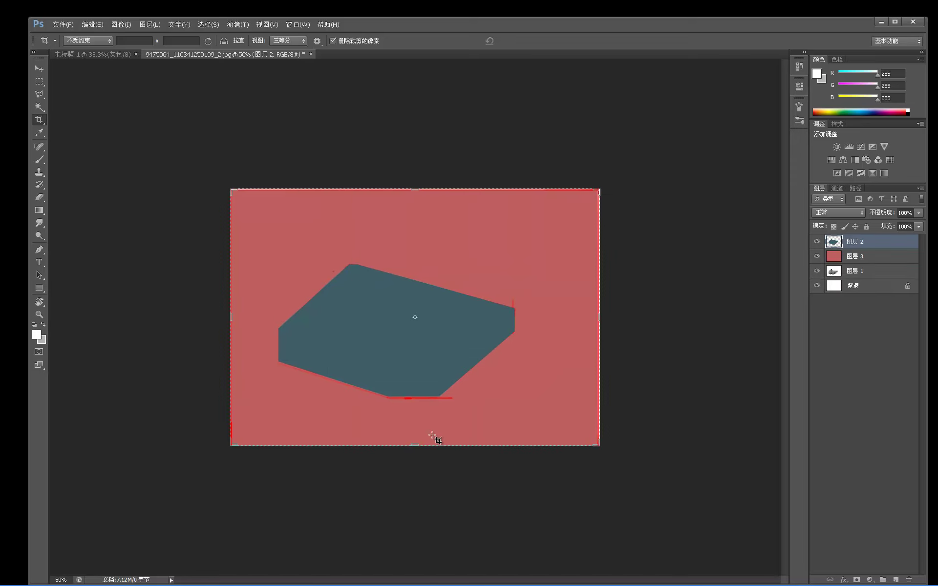
- Paint over the white and bright red frame remnants along the canvas edges in the rectangle's red (190, 95, 95) with a size 100 brush
key("b")
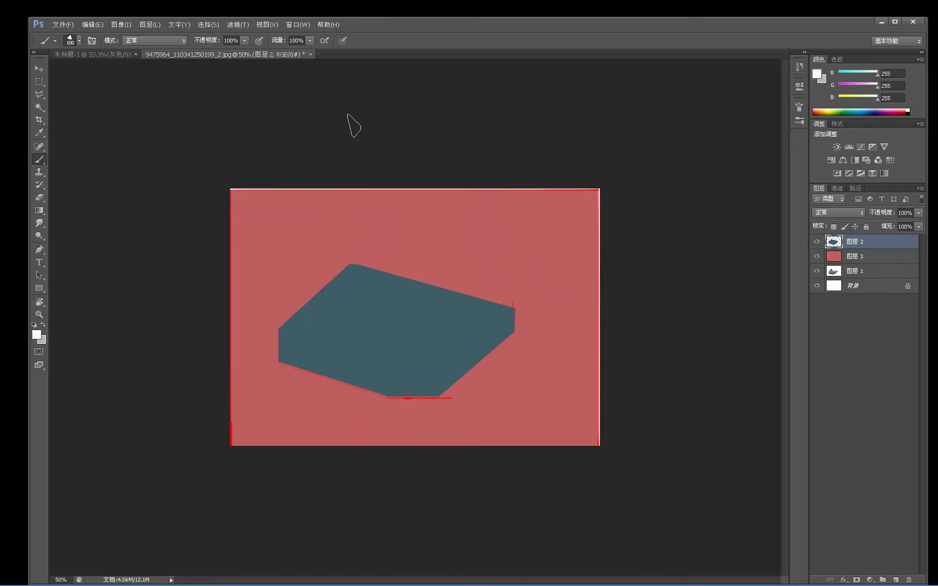
left_click(268, 196, "alt")
mouse_move(226, 191)
left_mouse_down()
mouse_move(410, 159)
mouse_move(620, 161)
mouse_move(601, 189)
mouse_move(589, 180)
mouse_move(577, 476)
left_mouse_up()
left_click_drag(226, 184, 218, 498)
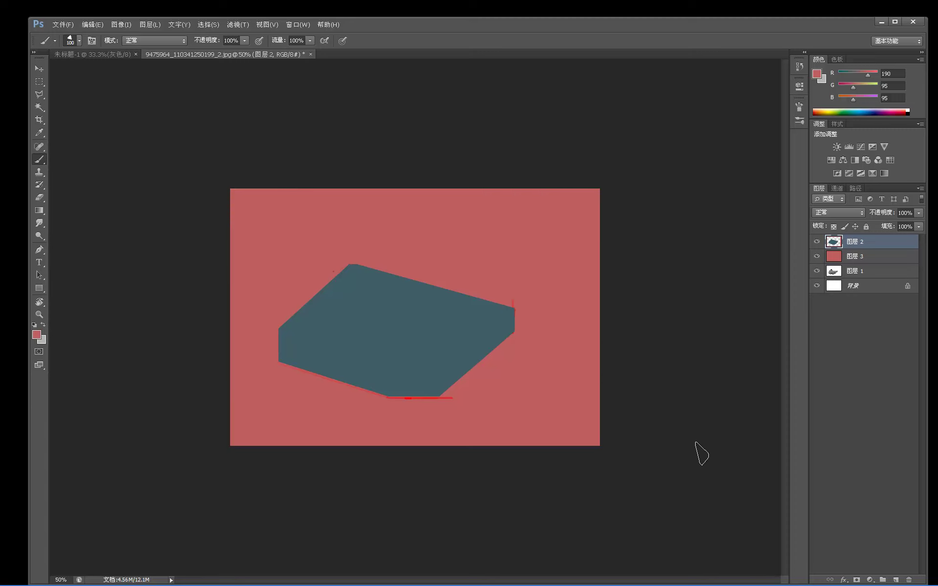
- Cover the leftover bright red contour line beneath the teal shape's lower edge with the sampled background red
left_click_drag(374, 408, 458, 412)
key("ctrl+z")
mouse_move(393, 413)
left_mouse_down()
mouse_move(450, 414)
mouse_move(441, 408)
left_mouse_up()
key("c")
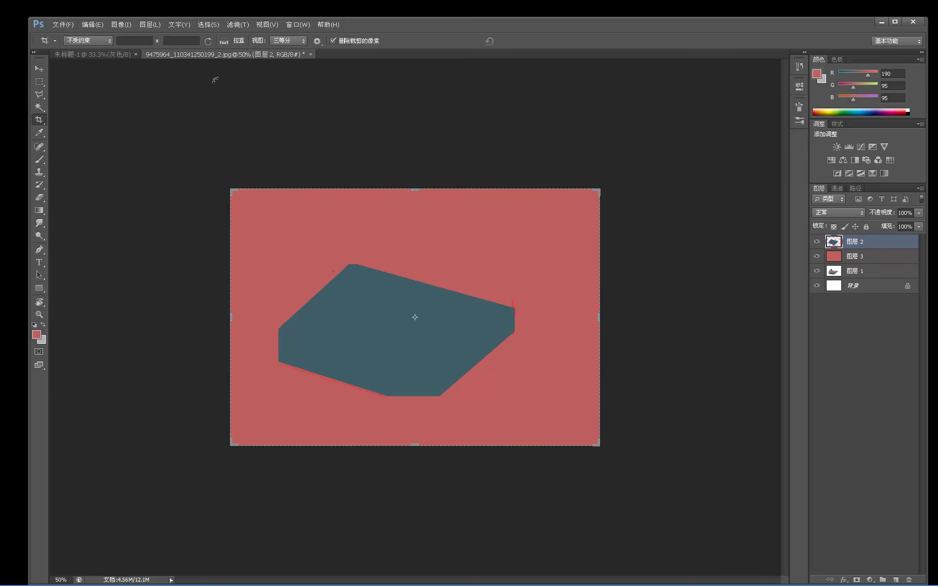
key("b")
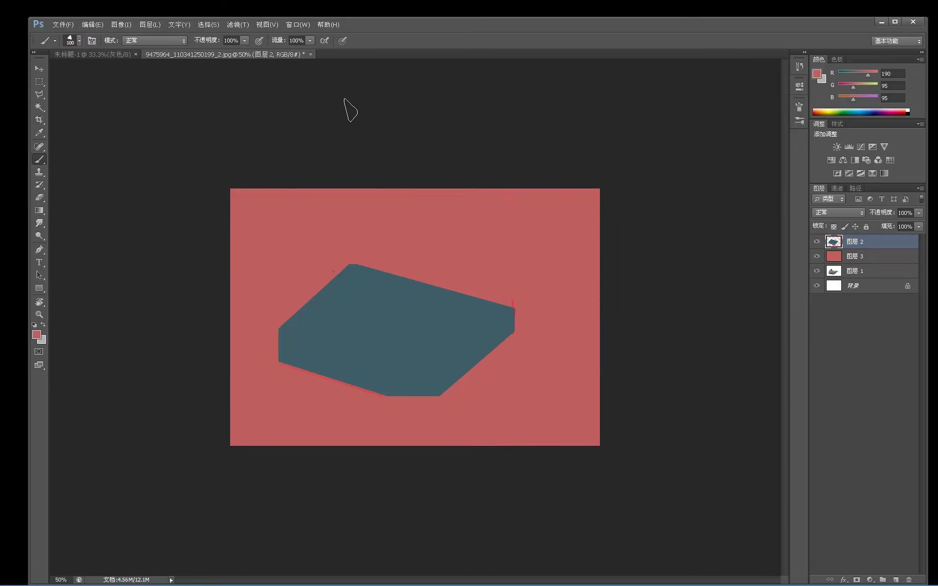
- Paint a vertical and a horizontal band in sampled teal (62, 93, 100) across the whole canvas through the shape with a size 45 brush
key("bracketleft")
key("bracketleft")
key("bracketleft")
left_click(287, 329, "alt")
mouse_move(227, 332)
left_mouse_down()
mouse_move(534, 277)
mouse_move(520, 235)
left_mouse_up()
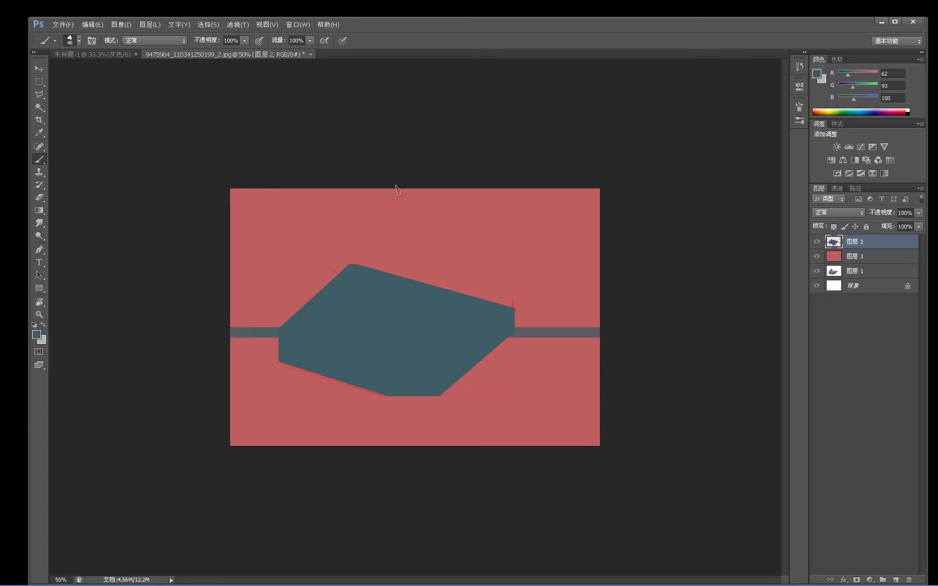
key("ctrl+z")
left_click_drag(414, 166, 413, 529)
left_click_drag(232, 325, 743, 325)
- Paint two straight diagonal teal bands from corner to corner across the canvas through the shape
left_click_drag(612, 446, 220, 174)
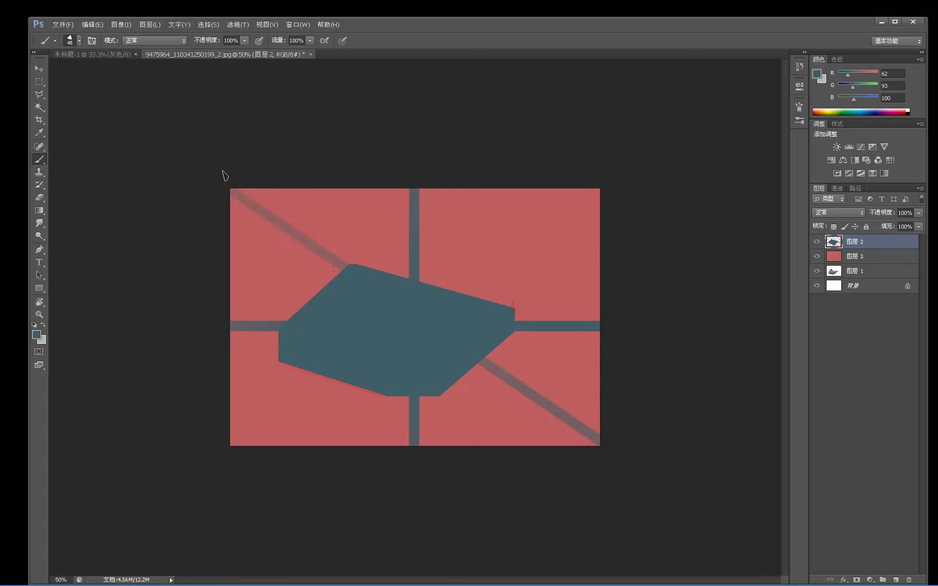
key("ctrl+z")
left_click(234, 193)
left_click(603, 443, "shift")
left_click(235, 189, "shift")
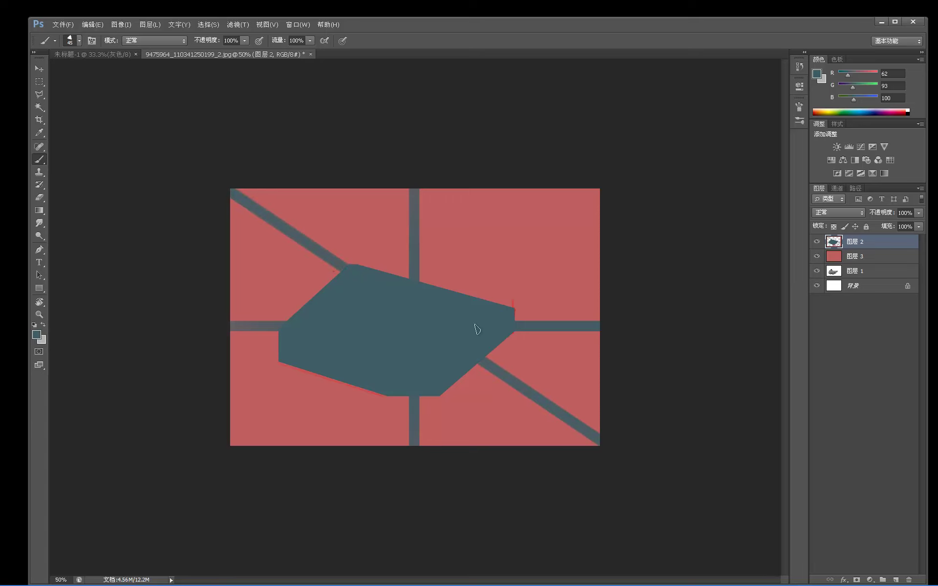
left_click(226, 450)
left_click(619, 169, "shift")
left_click(218, 435, "shift")
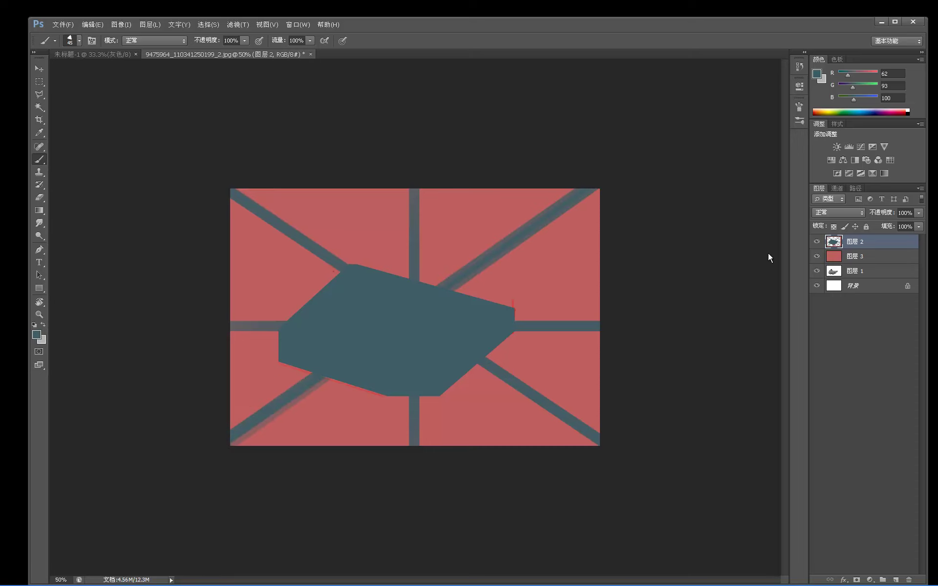
- Hide the teal shape and red rectangle layers and add a new layer above the banana photo
left_click(816, 241)
left_click(817, 256)
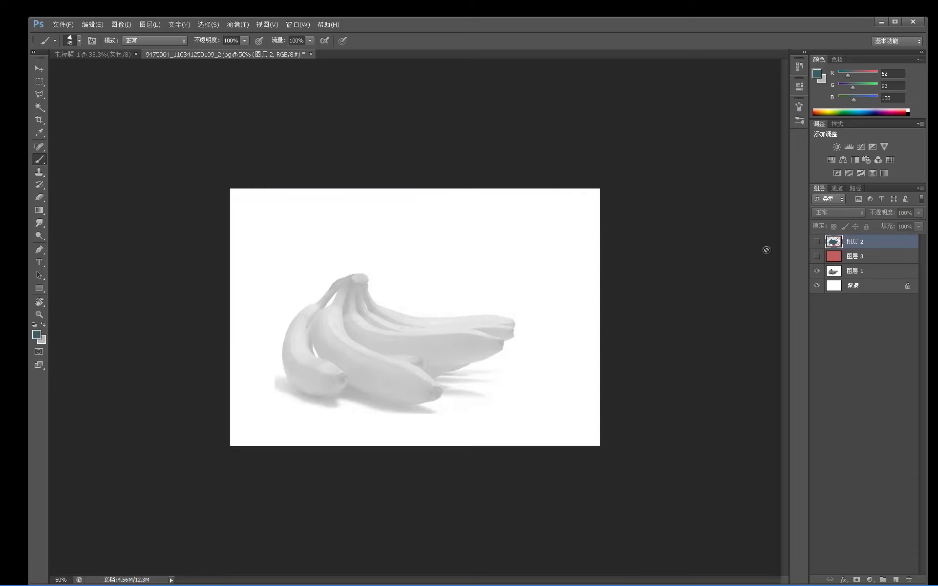
left_click(848, 270)
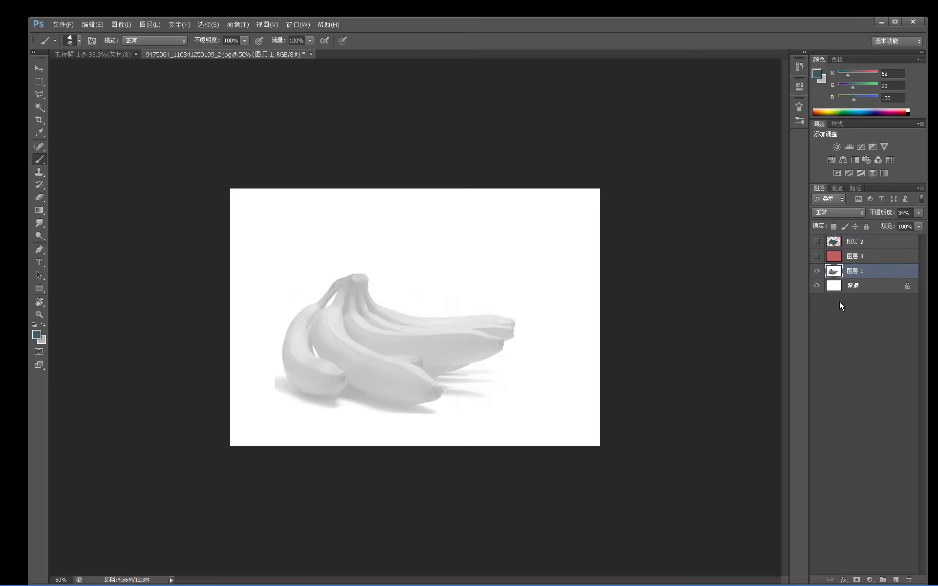
left_click(895, 580)
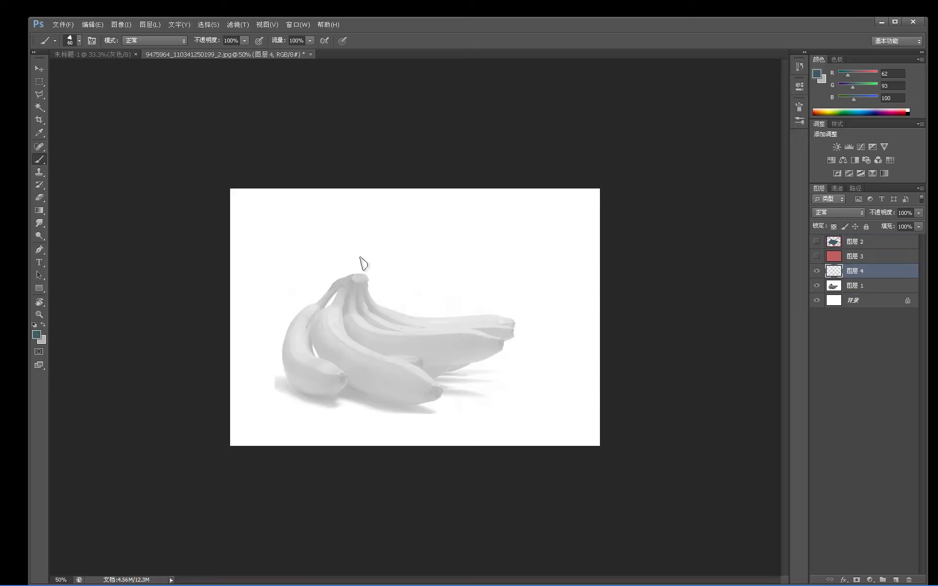
- Reduce the brush to size 20, mark the top of the banana stem and set the foreground color to bright red (255, 30, 0)
key("bracketleft")
key("bracketleft")
key("bracketleft")
key("bracketleft")
key("bracketleft")
left_click_drag(355, 272, 358, 273)
left_click(36, 334)
left_click(256, 291)
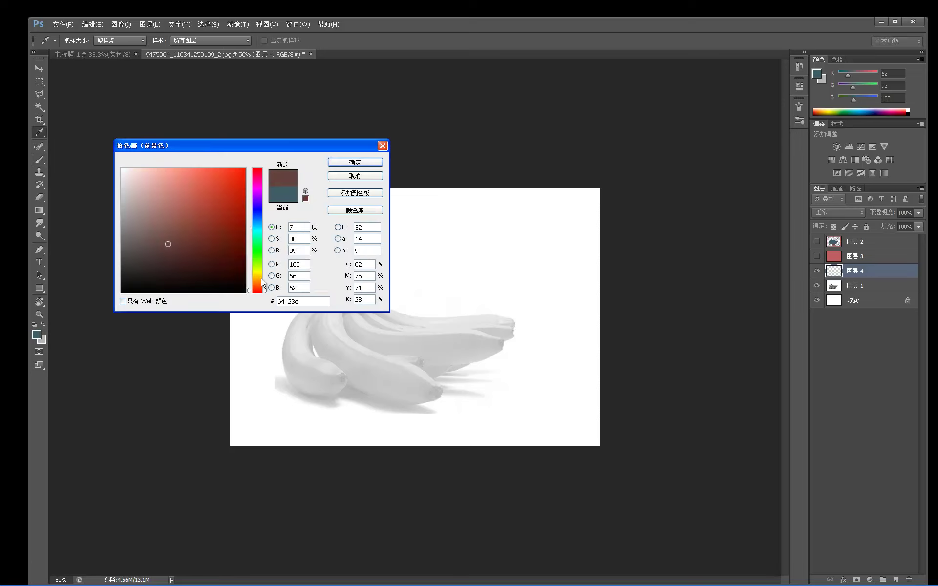
left_click(245, 168)
left_click(355, 162)
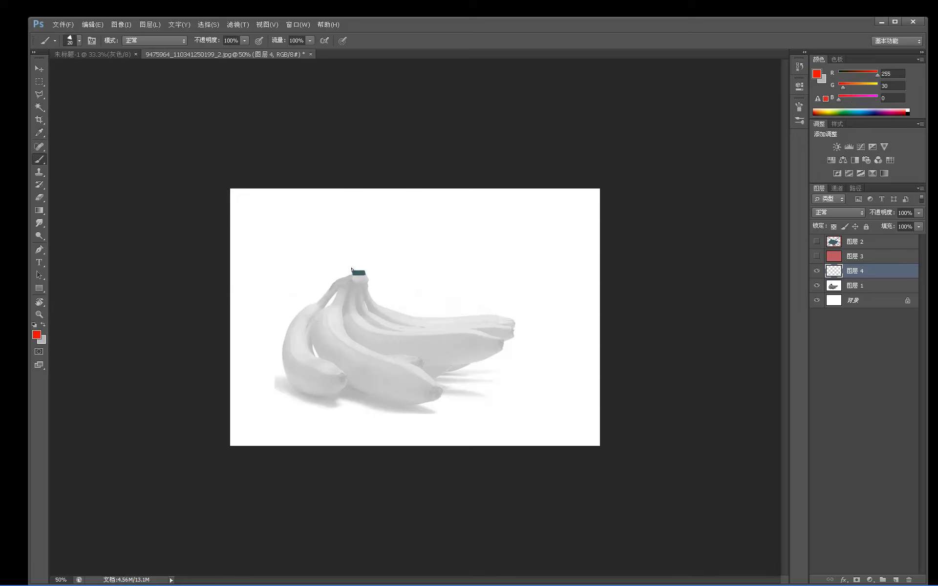
- Mark the banana bunch's four outermost edges with short red strokes and join them with straight lines into a simplified outer polygon
left_click_drag(354, 273, 366, 272)
mouse_move(282, 340)
left_mouse_down()
mouse_move(280, 361)
mouse_move(281, 331)
left_mouse_up()
left_click_drag(517, 321, 515, 341)
left_click_drag(404, 407, 418, 407)
left_click(406, 408, "shift")
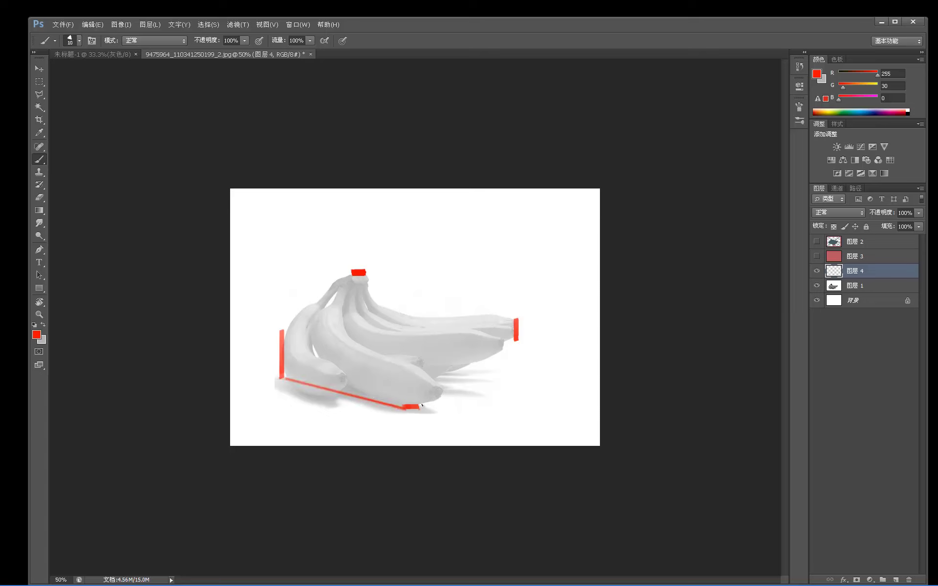
left_click(514, 337, "shift")
left_click(367, 273, "shift")
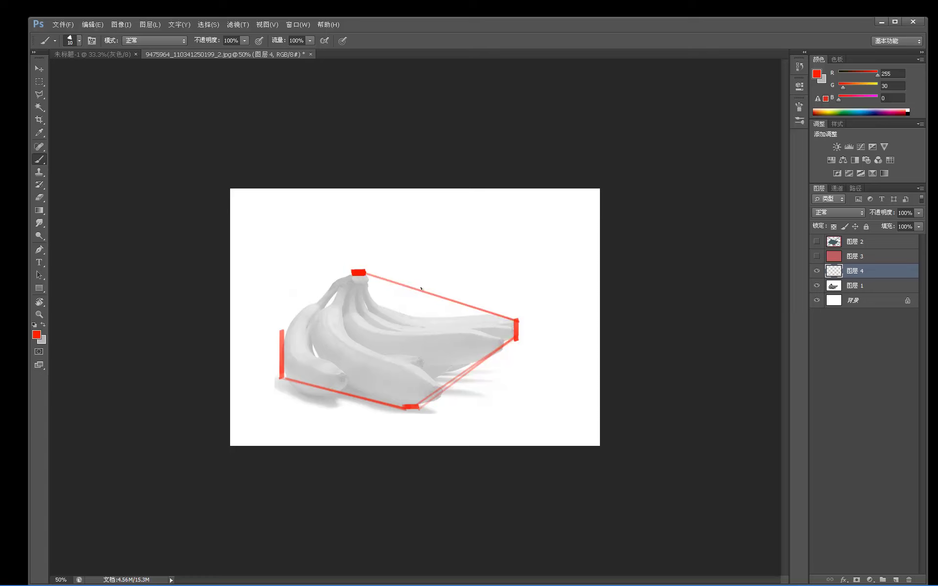
left_click(281, 330, "shift")
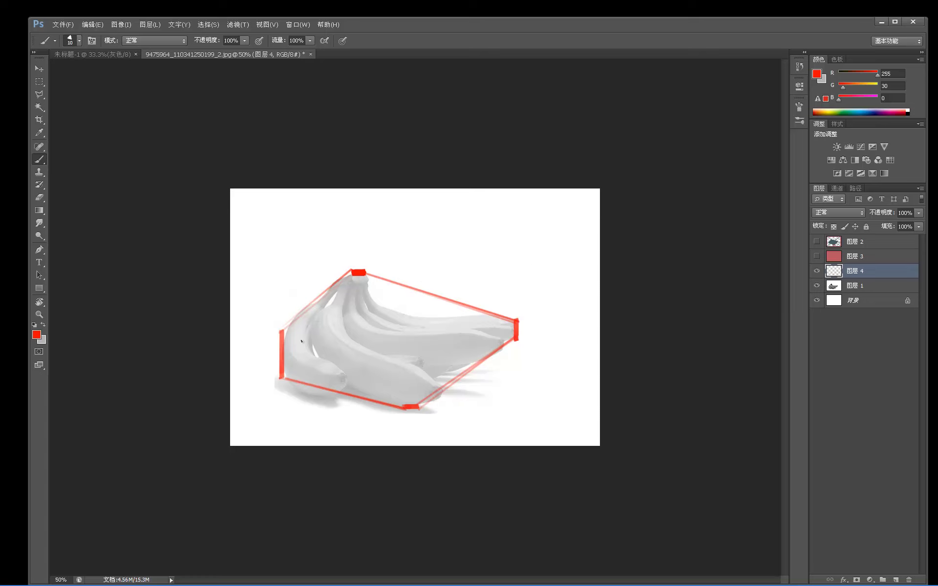
- Fade the polygon layer, add a new layer and draw the front banana's stem edges and lower contour in straight red segments
left_click_drag(885, 213, 849, 215)
left_click(895, 580)
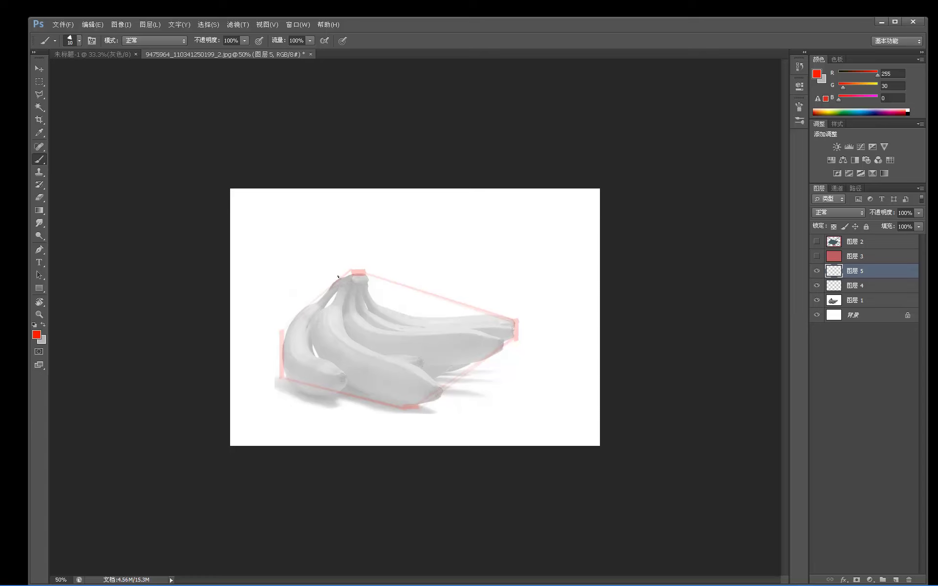
left_click_drag(352, 275, 363, 273)
left_click_drag(348, 284, 328, 320)
key("ctrl+z")
mouse_move(349, 280)
left_mouse_down()
mouse_move(327, 319)
mouse_move(349, 278)
left_mouse_up()
left_click(309, 325, "shift")
left_click(320, 356, "shift")
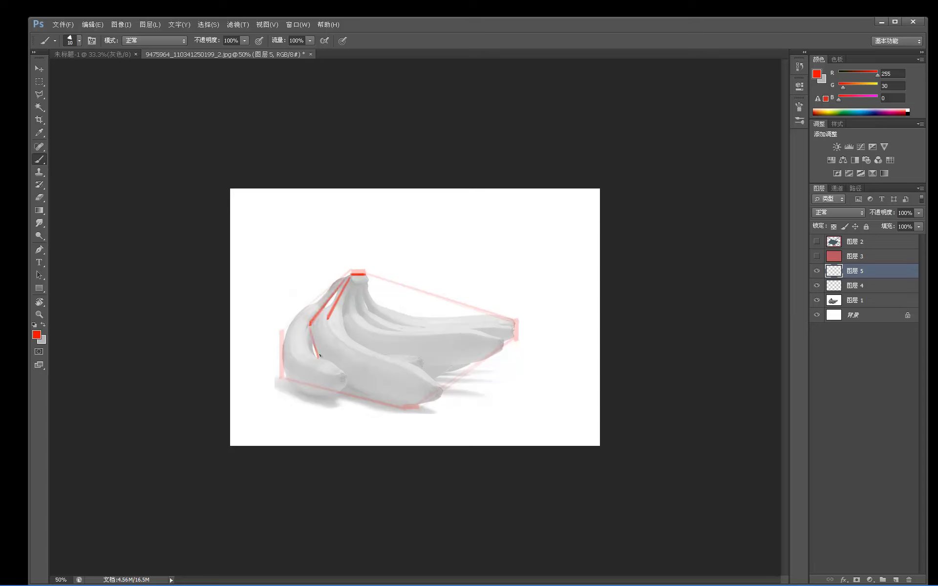
left_click(346, 382, "shift")
left_click(417, 404, "shift")
left_click(439, 395, "shift")
left_click(443, 390, "shift")
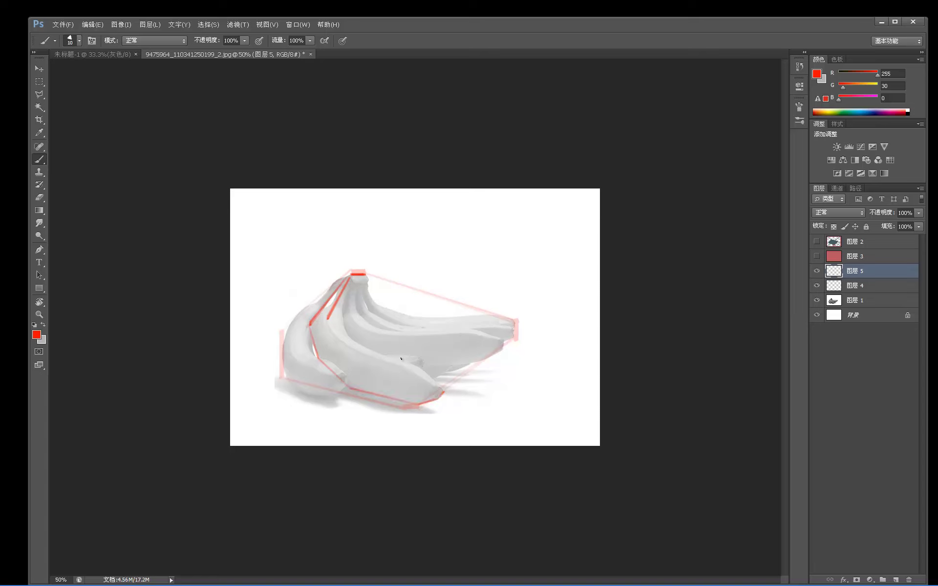
- Draw the front banana's upper contour in straight red segments from the stem down to its tip
left_click(344, 318, "shift")
left_click(347, 337, "shift")
left_click(389, 357, "shift")
left_click(421, 367, "shift")
left_click(440, 386, "shift")
- Add the front banana's ridge line and the cross lines that divide its body and tip into flat facets
left_click(411, 378, "shift")
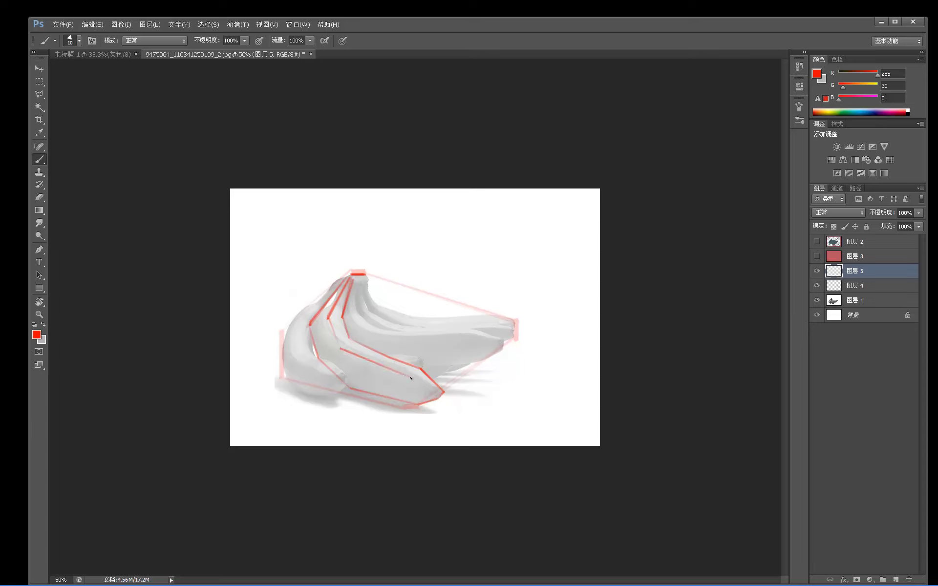
left_click(438, 392, "shift")
left_click(420, 368, "shift")
left_click(349, 337, "shift")
left_click(416, 403, "shift")
left_click(347, 383, "shift")
left_click(312, 327)
left_click(339, 349, "shift")
left_click(353, 338, "shift")
left_click(413, 363, "shift")
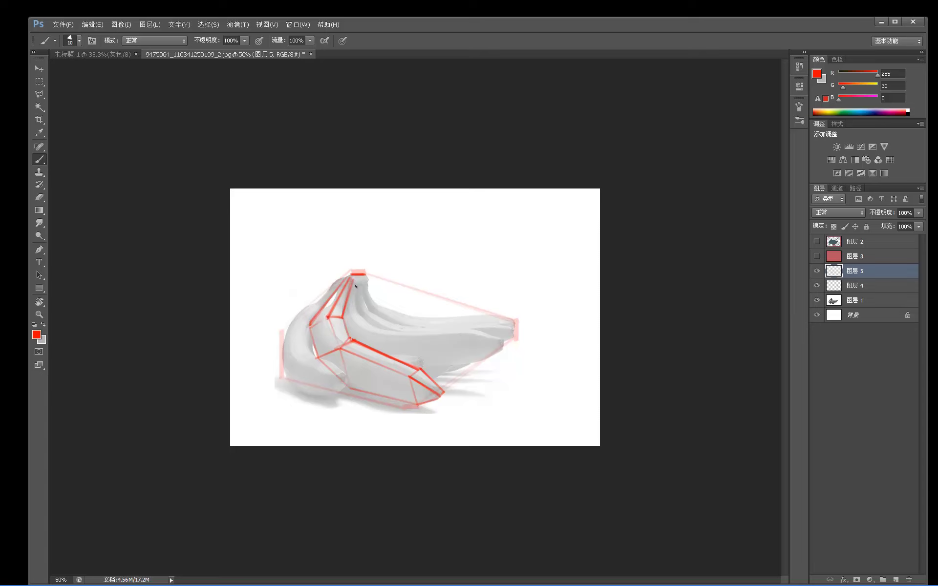
- Draw the second banana's upper edge and ridge line in straight red segments from stem to tip, with cross lines between its planes
left_click_drag(356, 289, 356, 313)
left_click(400, 333, "shift")
left_click(480, 327, "shift")
left_click(503, 341, "shift")
left_click_drag(356, 326, 348, 309)
left_click(397, 332, "shift")
left_click(395, 344, "shift")
left_click(475, 341, "shift")
left_click(476, 330)
left_click(475, 340, "shift")
left_click(502, 342, "shift")
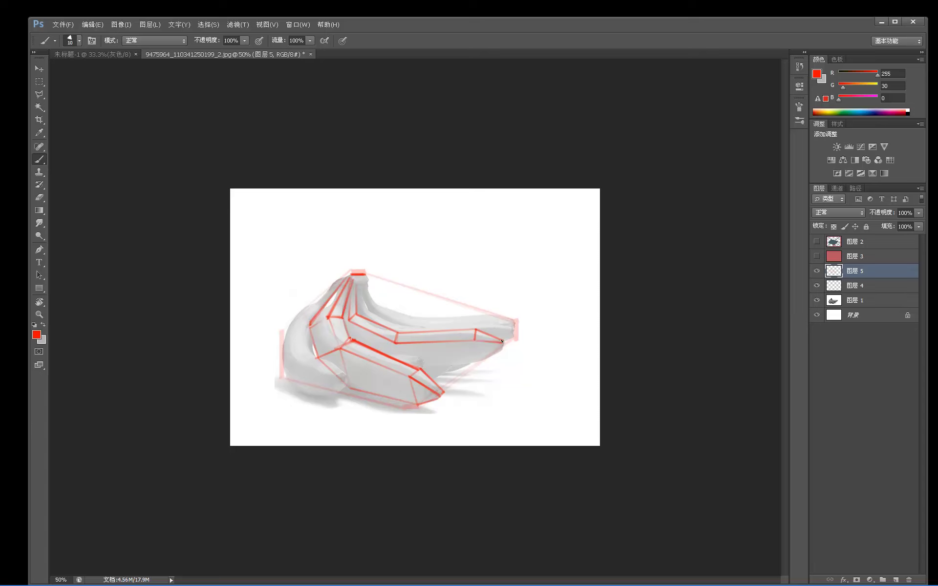
- Close the second banana's tip and lower contour and divide its side into planes with straight red lines
left_click(502, 349, "shift")
left_click(475, 364, "shift")
left_click(421, 366, "shift")
left_click(474, 365, "shift")
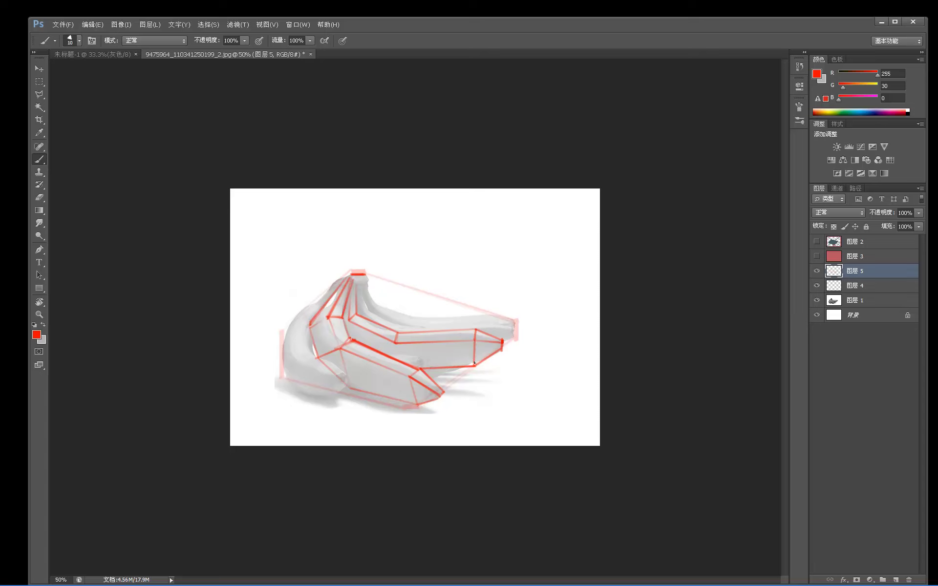
left_click(394, 342, "shift")
- Block in the cut end at the top of the banana stem with short straight red lines
left_click(354, 278)
left_click(368, 278, "shift")
left_click(367, 273, "shift")
left_click_drag(356, 284, 365, 282)
- Draw the third banana's contour and tip behind the second one in straight red segments, redoing the misplaced upper edge
left_click(420, 330, "shift")
left_click(497, 320, "shift")
key("ctrl+z")
key("ctrl+z")
left_click(491, 321, "shift")
left_click(513, 328, "shift")
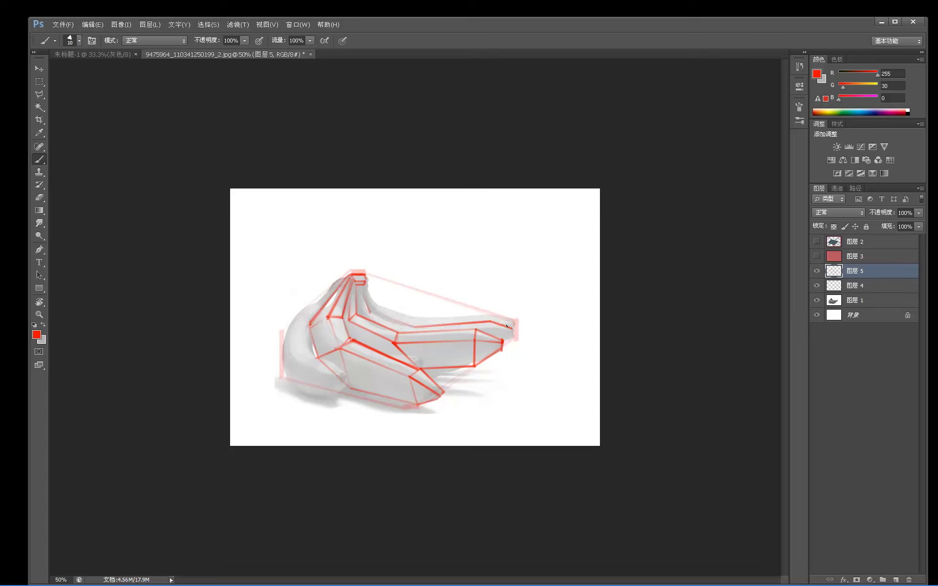
left_click(476, 330, "shift")
left_click(369, 312, "shift")
left_click(414, 328, "shift")
left_click(513, 336, "shift")
- Draw the rearmost banana's upper contour from stem to tip and its facet lines in straight red segments
left_click(380, 309, "shift")
left_click(423, 315, "shift")
left_click(489, 314, "shift")
left_click(515, 322, "shift")
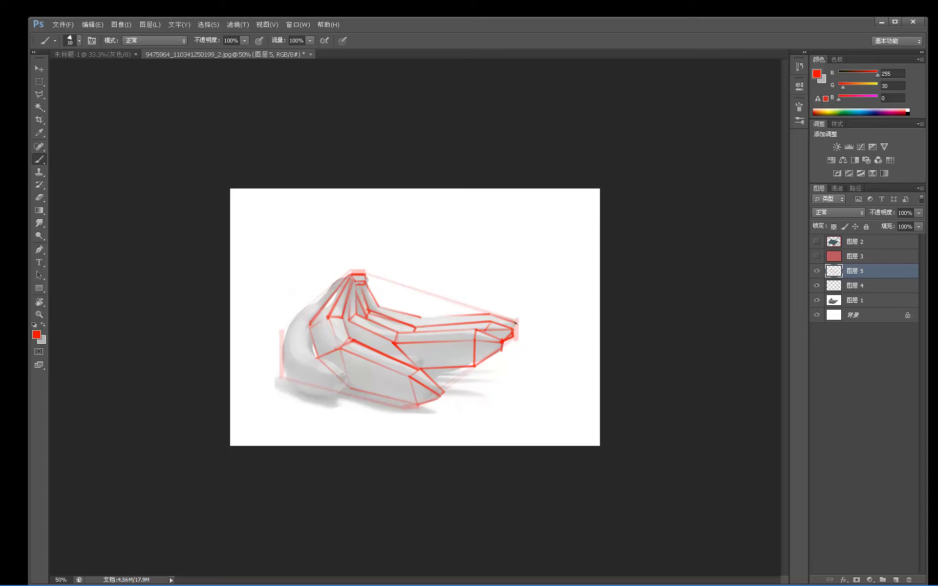
left_click(514, 328, "shift")
left_click(494, 314, "shift")
mouse_move(416, 327)
left_mouse_down()
mouse_move(419, 318)
mouse_move(369, 311)
left_mouse_up()
- Set the foreground color to blue (48, 0, 255) and draw the leftmost banana's inner contour from the stem to its tip
left_click(36, 338)
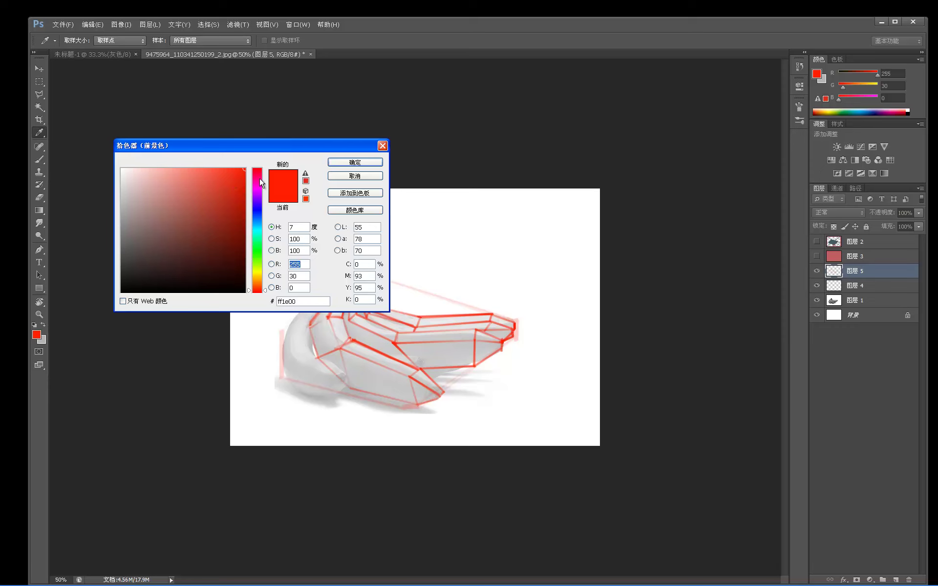
left_click_drag(259, 182, 259, 205)
left_click(355, 163)
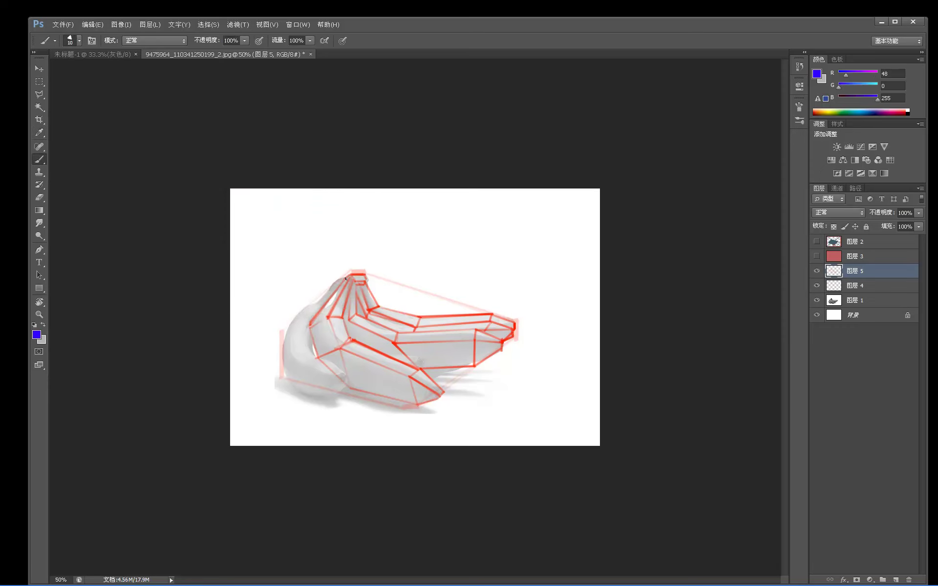
mouse_move(309, 340)
left_mouse_down()
mouse_move(336, 294)
mouse_move(308, 340)
left_mouse_up()
mouse_move(347, 277)
left_mouse_down()
mouse_move(309, 340)
mouse_move(310, 355)
left_mouse_up()
left_click(333, 363, "shift")
left_click(348, 378, "shift")
left_click(347, 388, "shift")
left_click(341, 392, "shift")
- Draw the leftmost banana's bottom and outer contour in straight blue segments back up to the stem
left_click_drag(301, 394, 335, 395)
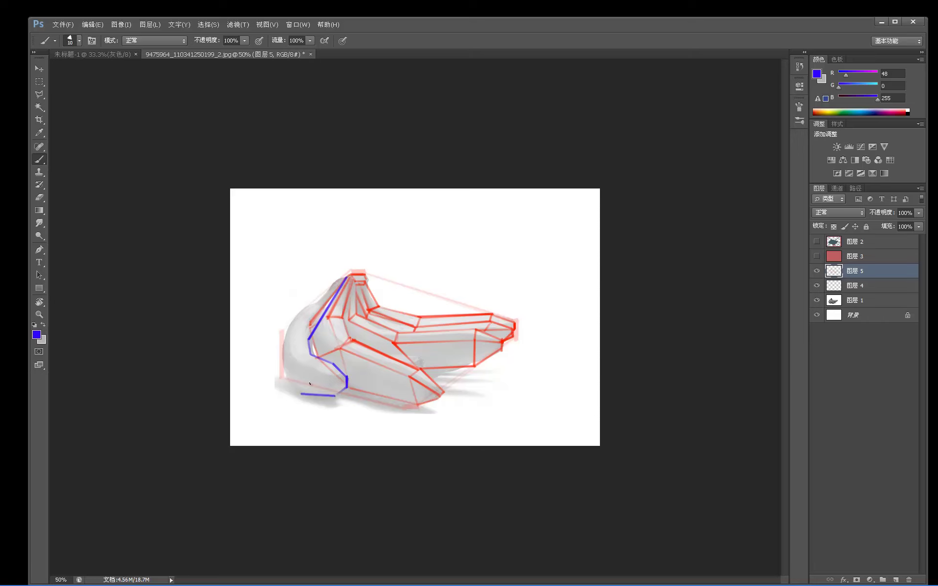
left_click(285, 377, "shift")
left_click(283, 348, "shift")
left_click_drag(287, 335, 303, 306)
left_click(344, 277, "shift")
- Draw the leftmost banana's ridge line from stem to tip and the facet lines of its tip in blue
left_click(301, 318, "shift")
left_click(293, 353, "shift")
left_click(307, 370, "shift")
left_click(329, 377, "shift")
left_click(345, 381, "shift")
left_click(334, 363)
left_click(327, 377, "shift")
left_click(333, 394, "shift")
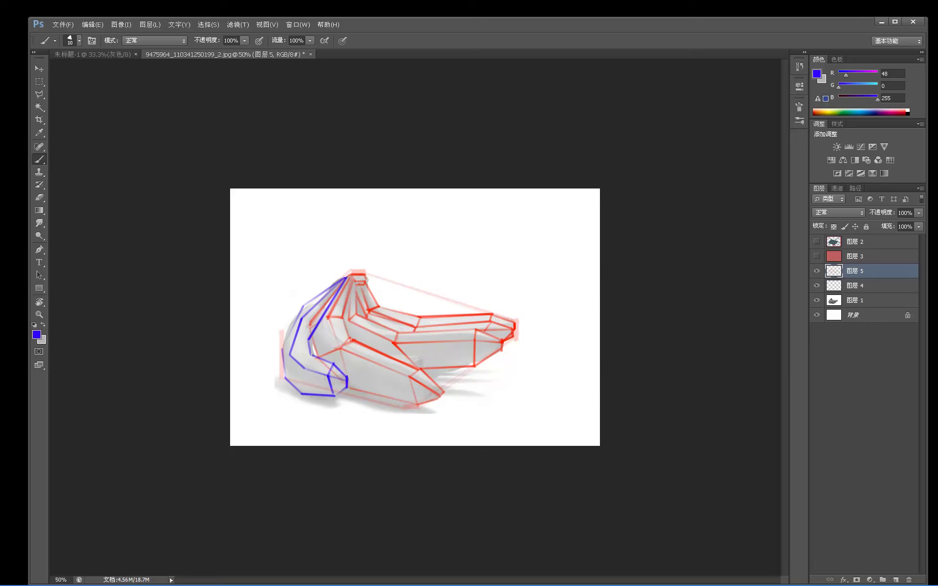
- Add blue cross lines dividing the leftmost banana's body into flat facets and strengthen its outer left edge
left_click(303, 393)
left_click(300, 370, "shift")
left_click(289, 358, "shift")
left_click(307, 338, "shift")
left_click(303, 317, "shift")
left_click(314, 325, "shift")
left_click(295, 339)
left_click(309, 340, "shift")
left_click(290, 354, "shift")
left_click(293, 338, "shift")
left_click(280, 349, "shift")
left_click_drag(279, 344, 281, 378)
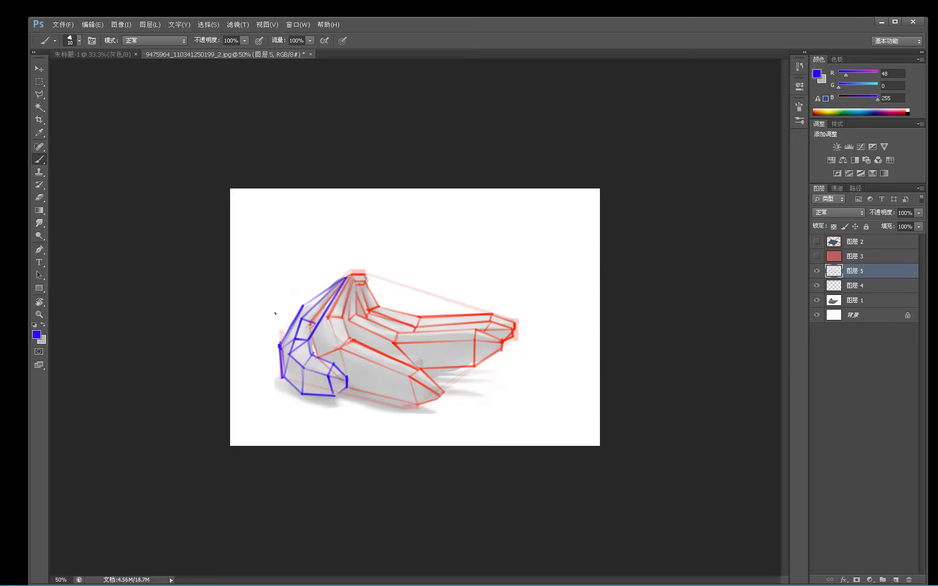
- Strengthen the leftmost banana's bottom edge in blue, and erase stray strokes among its body facets and along its outer left edge
left_click(296, 389, "shift")
left_click(302, 394, "shift")
left_click_drag(315, 395, 347, 389)
key("e")
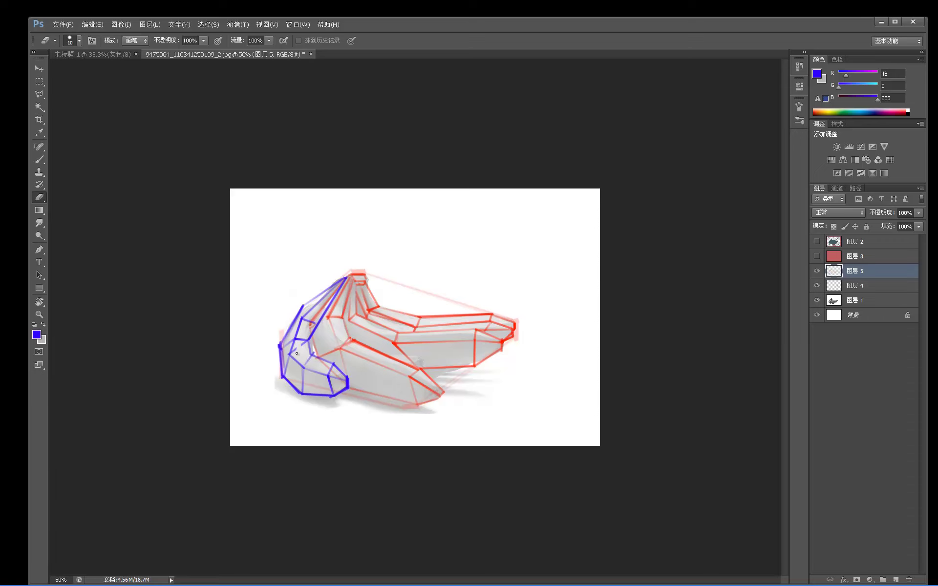
mouse_move(304, 336)
left_mouse_down()
mouse_move(302, 345)
mouse_move(302, 328)
left_mouse_up()
left_click_drag(279, 366, 278, 331)
key("b")
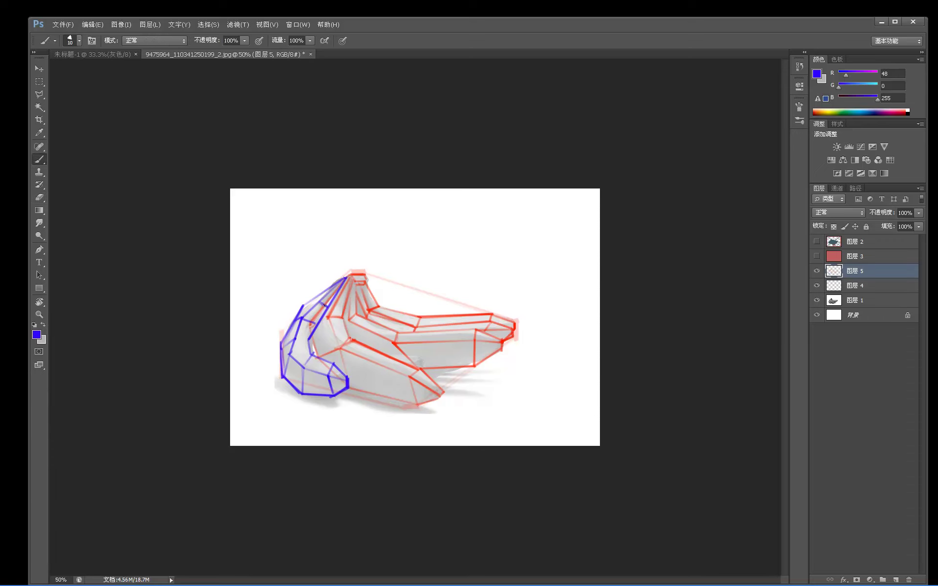
- Erase the leftmost banana's cross lines and the blue inner contour along its body
key("e")
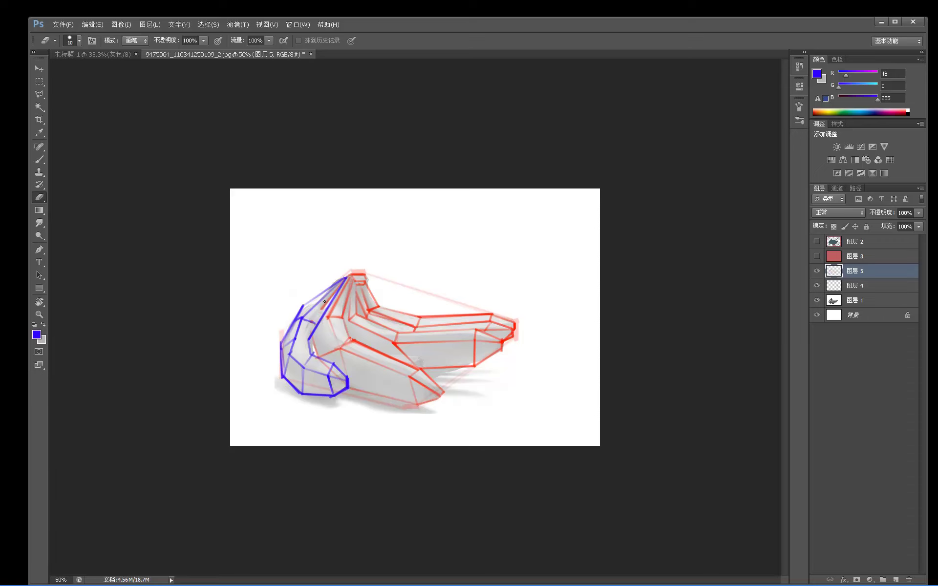
left_click_drag(317, 320, 309, 317)
left_click_drag(309, 343, 314, 362)
- Redraw the leftmost banana's inner contour in straight blue segments from the stem down to the tip's upper edge
key("b")
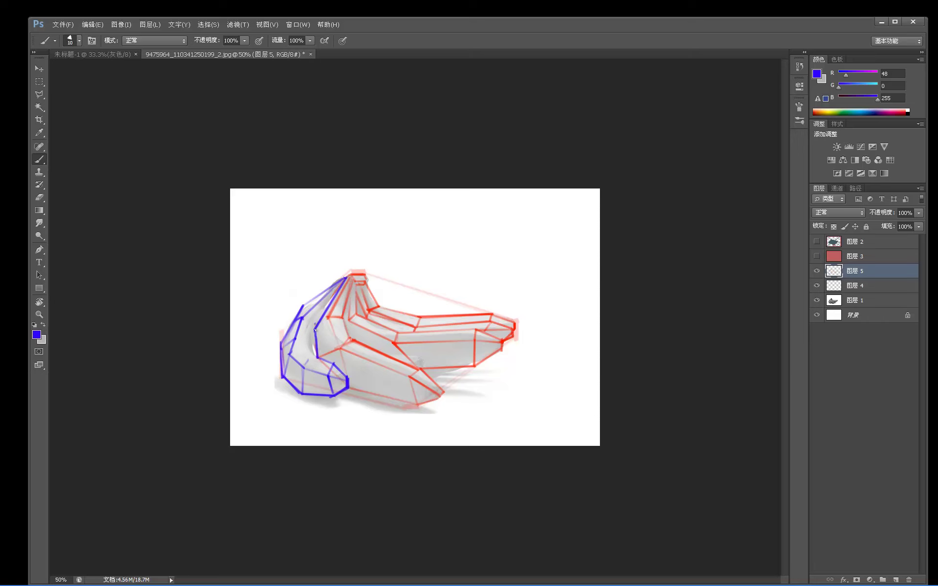
left_click_drag(312, 332, 316, 357)
mouse_move(345, 278)
left_mouse_down()
mouse_move(313, 327)
mouse_move(344, 280)
left_mouse_up()
left_click_drag(312, 331, 337, 291)
left_click_drag(312, 332, 314, 335)
- Check the red drawing's visibility and merge layer 图层 5 down into 图层 4
key("e")
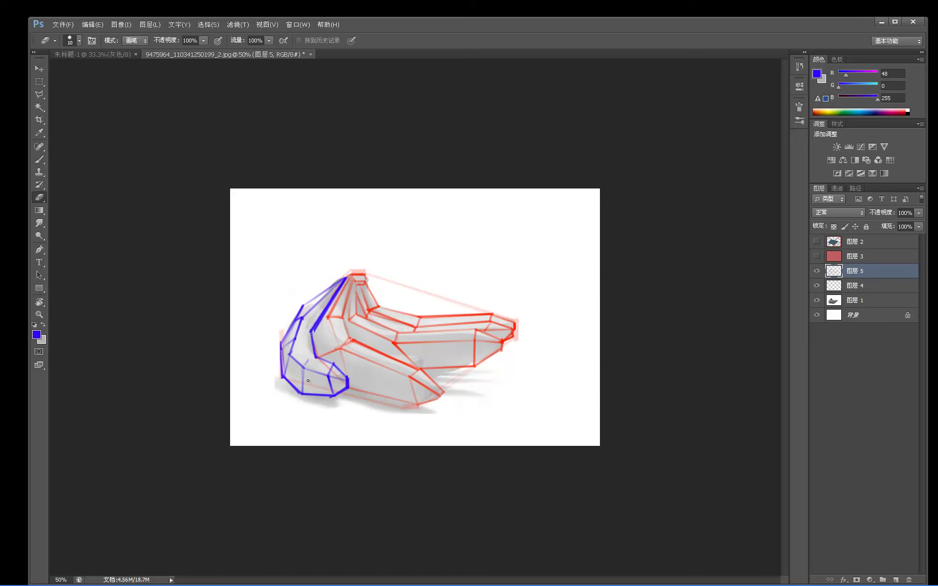
left_click(817, 286)
left_click(816, 285)
key("ctrl+e")
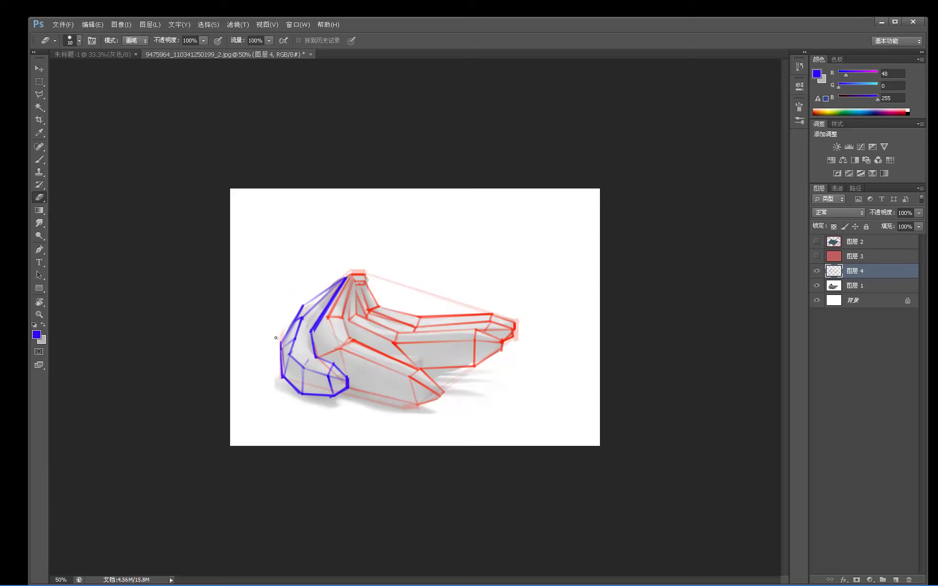
- Erase the leftover red envelope lines along the left and lower edges of the banana bunch
left_click_drag(283, 329, 284, 334)
key("b")
key("e")
key("b")
key("e")
key("b")
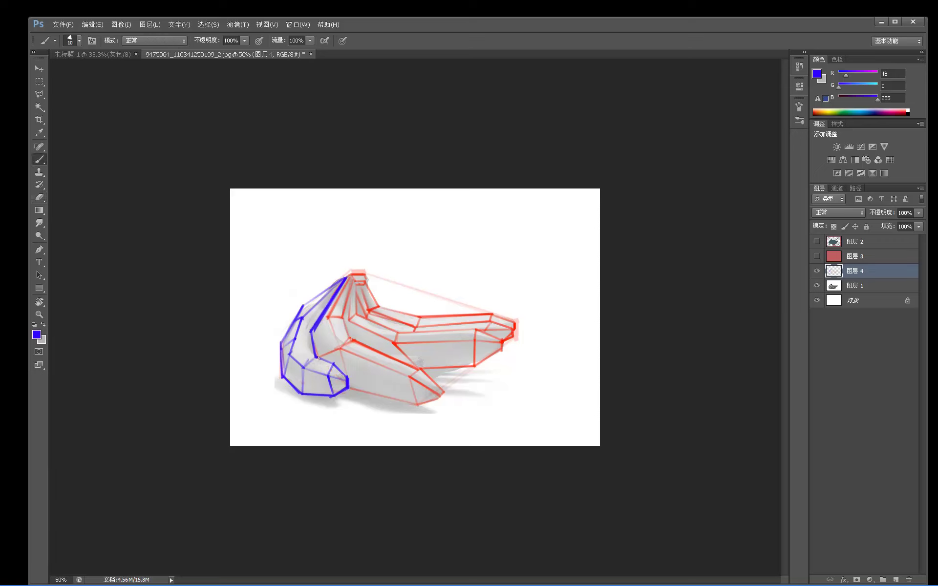
- Erase the leftmost banana's outer contour, ridge line and body facet lines
mouse_move(313, 344)
left_mouse_down()
mouse_move(289, 353)
mouse_move(297, 364)
left_mouse_up()
key("e")
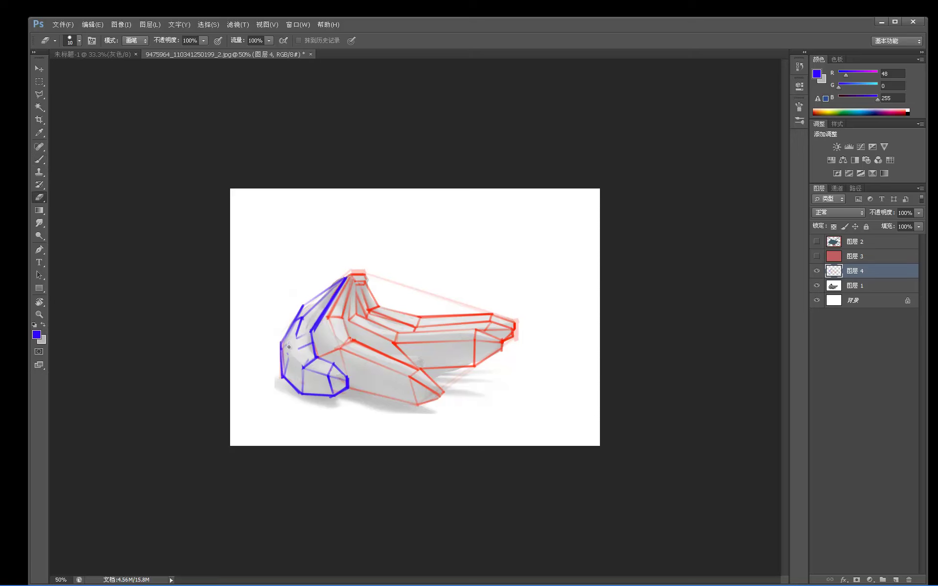
mouse_move(293, 343)
left_mouse_down()
mouse_move(299, 317)
mouse_move(298, 339)
mouse_move(293, 330)
left_mouse_up()
mouse_move(293, 372)
left_mouse_down()
mouse_move(291, 337)
mouse_move(285, 376)
mouse_move(281, 337)
mouse_move(279, 379)
left_mouse_up()
mouse_move(280, 379)
left_mouse_down()
mouse_move(280, 339)
mouse_move(305, 294)
mouse_move(307, 311)
left_mouse_up()
- Redraw the leftmost banana's outer contour, ridge and cross lines in straight blue segments from the stem to the tip
key("b")
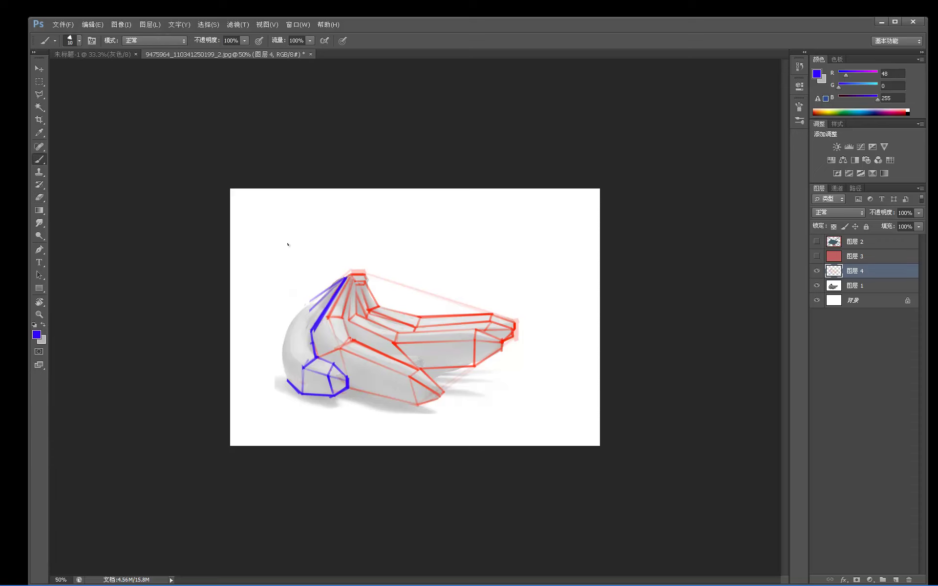
mouse_move(312, 300)
left_mouse_down()
mouse_move(287, 326)
mouse_move(311, 300)
mouse_move(281, 351)
mouse_move(284, 335)
mouse_move(288, 383)
mouse_move(281, 353)
mouse_move(304, 368)
mouse_move(290, 333)
mouse_move(330, 289)
left_mouse_up()
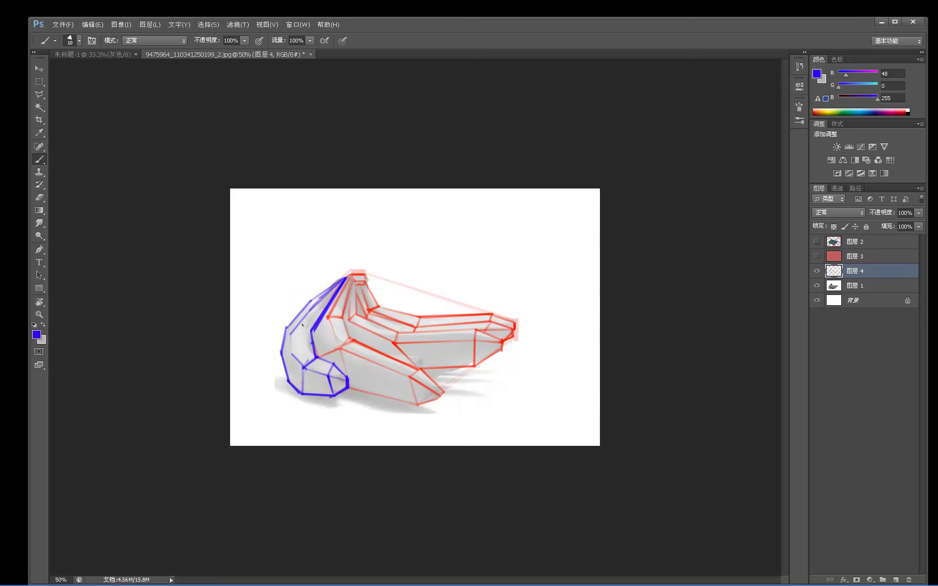
mouse_move(311, 346)
left_mouse_down()
mouse_move(290, 352)
mouse_move(294, 328)
left_mouse_up()
- Retrace the stem top and the rear banana's upper contour in blue, and outline the small tip behind the front banana
key("e")
mouse_move(342, 273)
left_mouse_down()
mouse_move(365, 275)
mouse_move(379, 307)
left_mouse_up()
key("b")
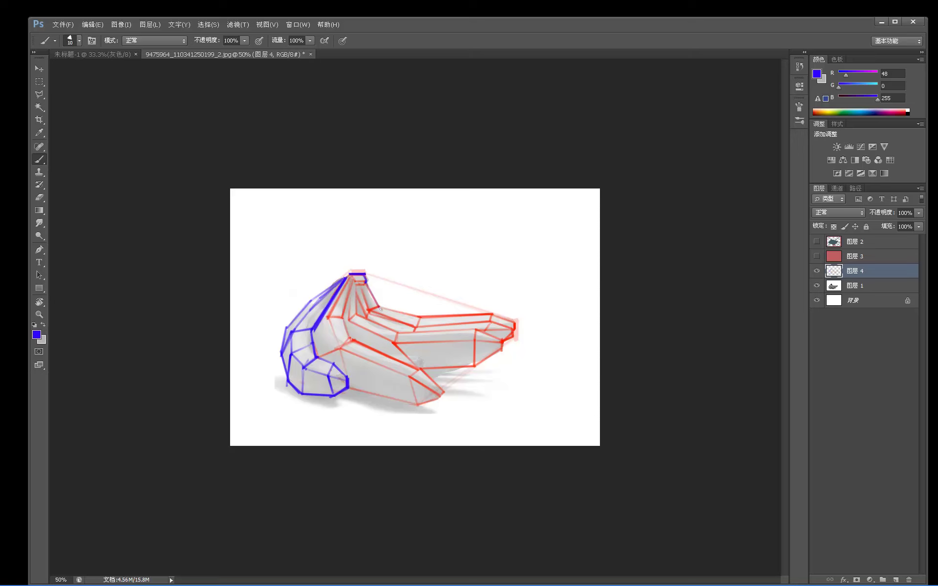
left_click(421, 316, "shift")
left_click(493, 314, "shift")
left_click(514, 323, "shift")
left_click(513, 323, "shift")
key("ctrl+z")
left_click(418, 358, "shift")
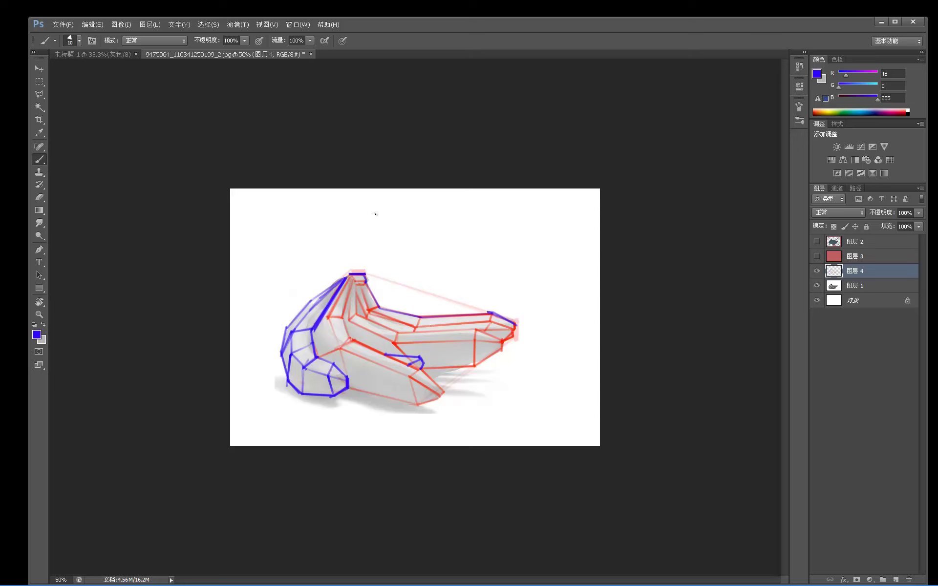
- Choose the brush preset labelled 50 and sample blue from the drawn lines
key("space")
right_click(356, 267)
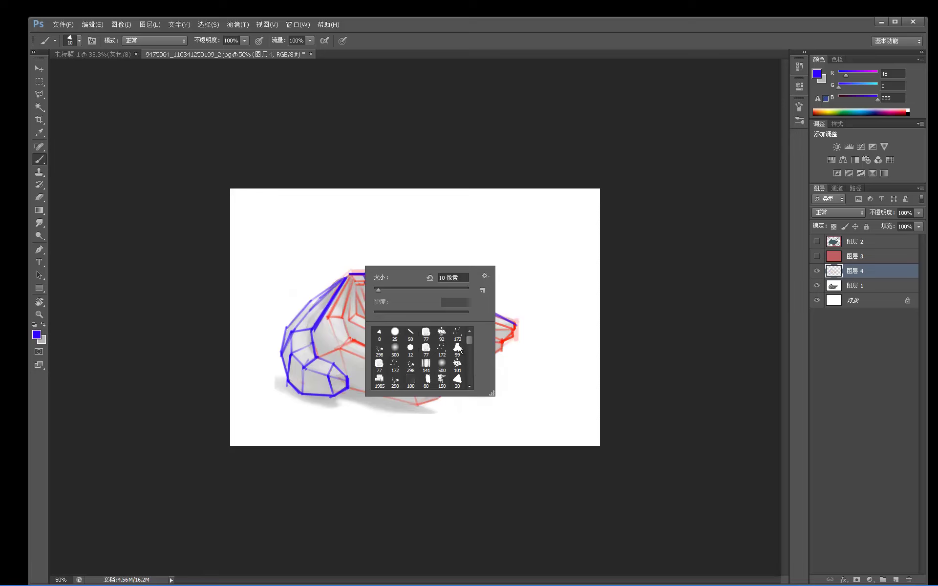
left_click(409, 334)
key("Return")
left_click(339, 287, "alt")
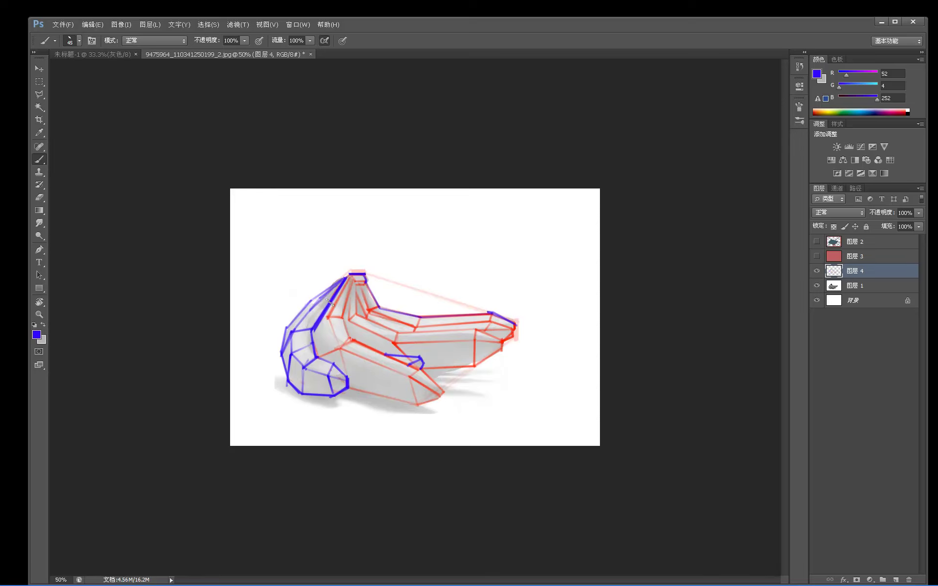
- Create a new layer above 图层 4 in 叠加 (Overlay) mode and try shading the leftmost banana's lower facets in blue
left_click(895, 579)
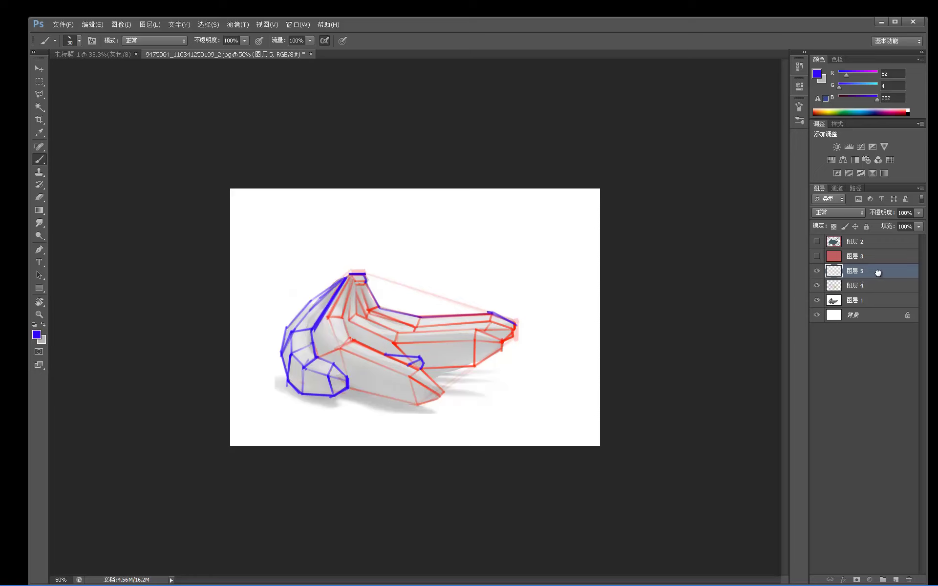
left_click(854, 213)
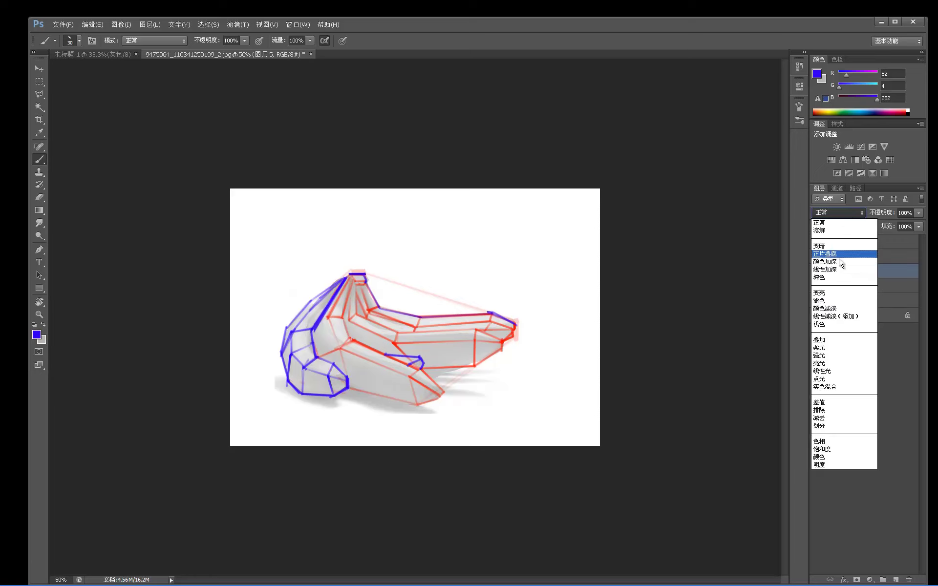
left_click(840, 335)
mouse_move(288, 339)
left_mouse_down()
mouse_move(287, 380)
mouse_move(294, 362)
mouse_move(303, 387)
mouse_move(319, 380)
left_mouse_up()
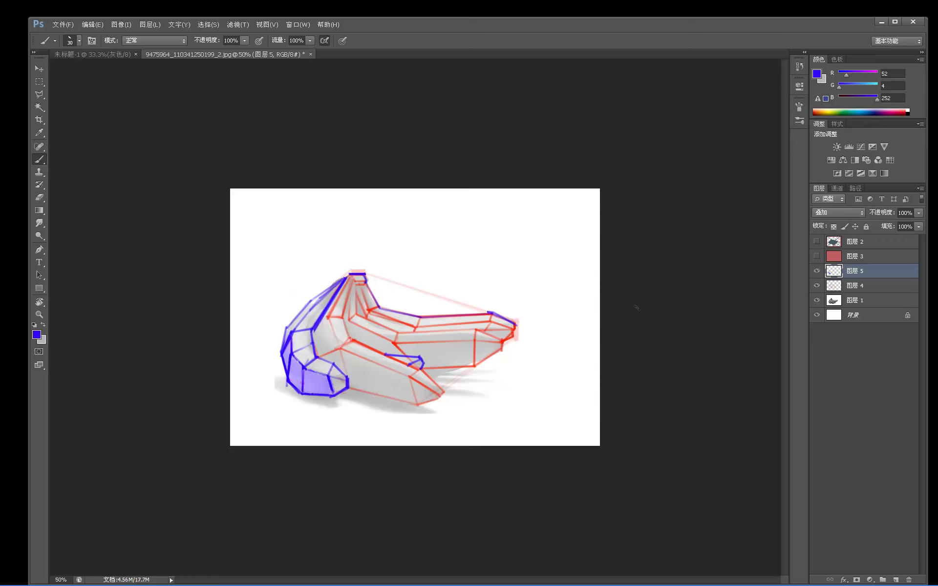
key("ctrl+z")
- Colorize the line drawing on 图层 4 crimson with Hue/Saturation, using hue 344, saturation 90 and a raised lightness
left_click_drag(859, 287, 827, 291)
key("ctrl+u")
left_click(830, 419)
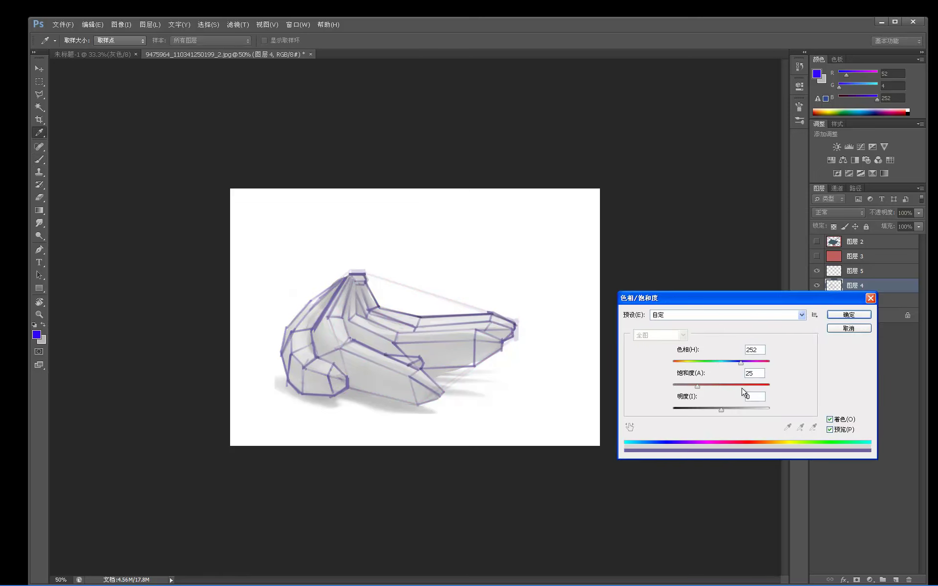
left_click_drag(697, 385, 711, 416)
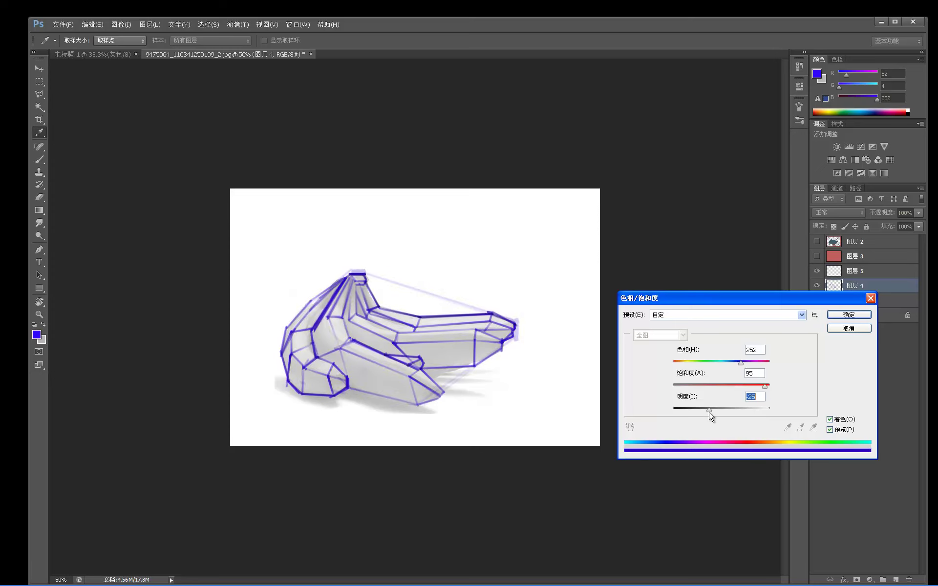
left_click_drag(741, 363, 765, 368)
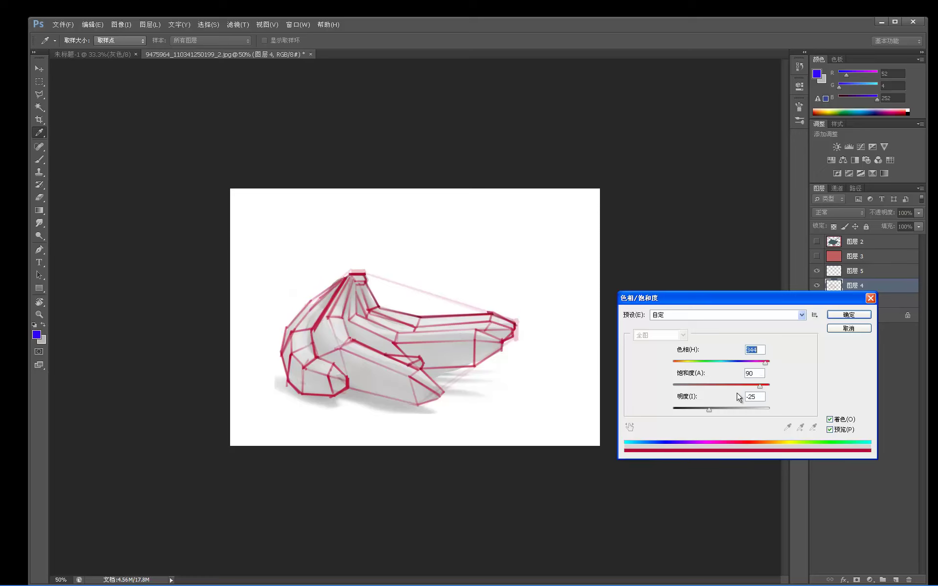
left_click_drag(709, 410, 727, 412)
left_click(849, 315)
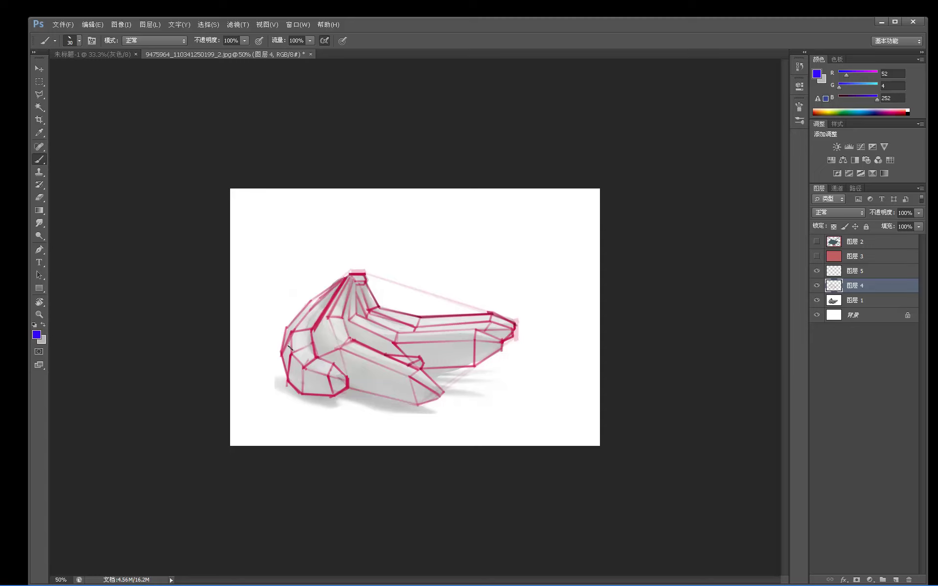
mouse_move(289, 337)
left_mouse_down()
mouse_move(287, 369)
mouse_move(293, 379)
mouse_move(296, 364)
mouse_move(305, 386)
mouse_move(306, 377)
left_mouse_up()
key("ctrl+alt+z")
key("ctrl+alt+z")
key("ctrl+alt+z")
- Switch to the 25-pixel hard round brush and try shading the leftmost banana's outer facets in blue-violet
right_click(292, 324)
left_click(320, 398)
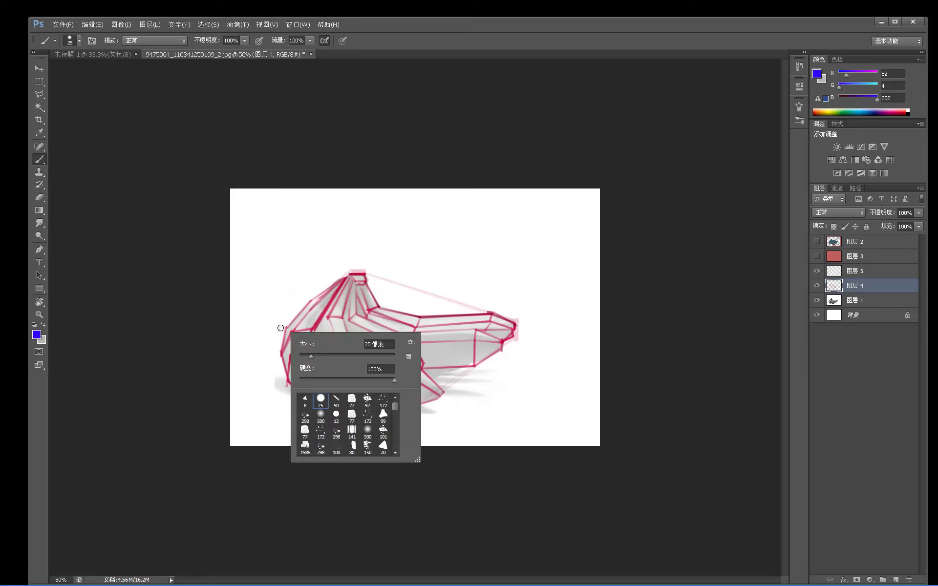
left_click(284, 329)
mouse_move(287, 330)
left_mouse_down()
mouse_move(287, 366)
mouse_move(288, 340)
mouse_move(300, 389)
mouse_move(299, 359)
mouse_move(304, 389)
mouse_move(327, 392)
mouse_move(329, 378)
left_mouse_up()
left_click(293, 370, "alt")
key("ctrl+alt+z")
key("ctrl+alt+z")
- Undo the remaining test shading and move layer 图层 5 below 图层 4
left_click(818, 271)
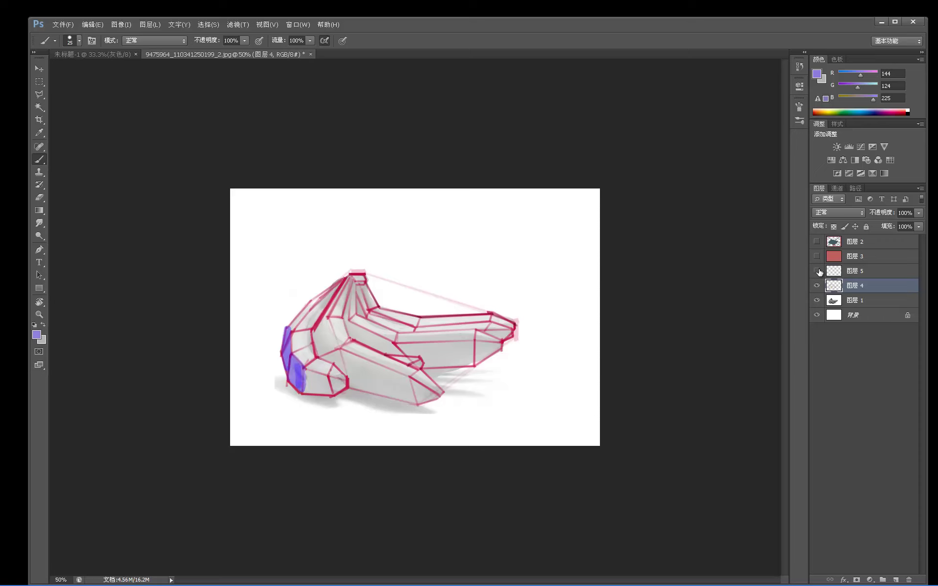
left_click(817, 271)
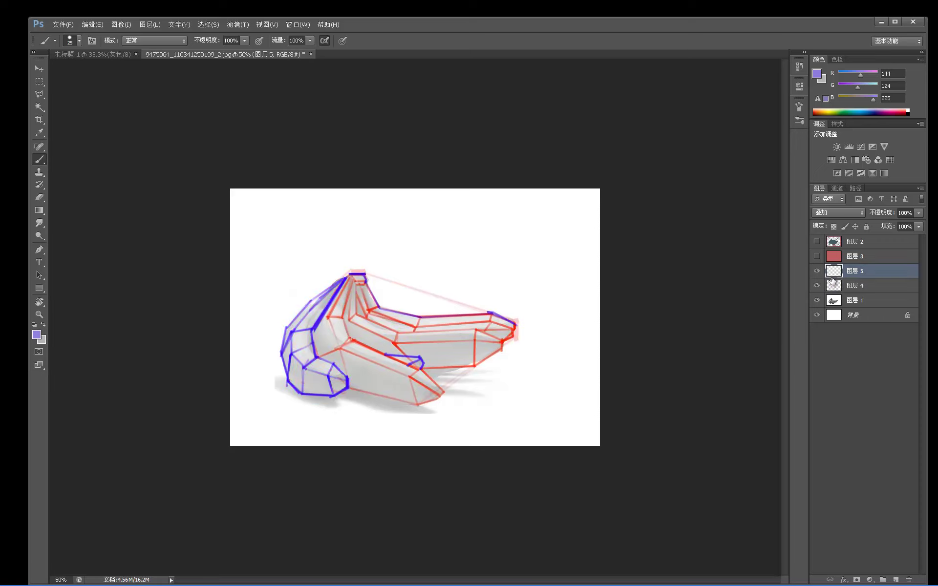
key("ctrl+alt+z")
key("ctrl+alt+z")
key("ctrl+alt+z")
key("ctrl+alt+z")
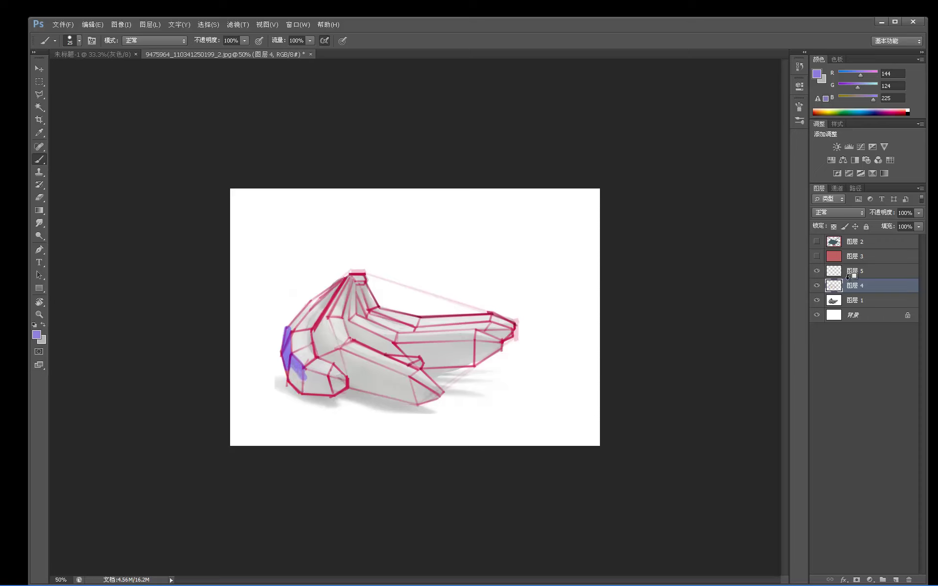
left_click_drag(855, 278, 865, 289)
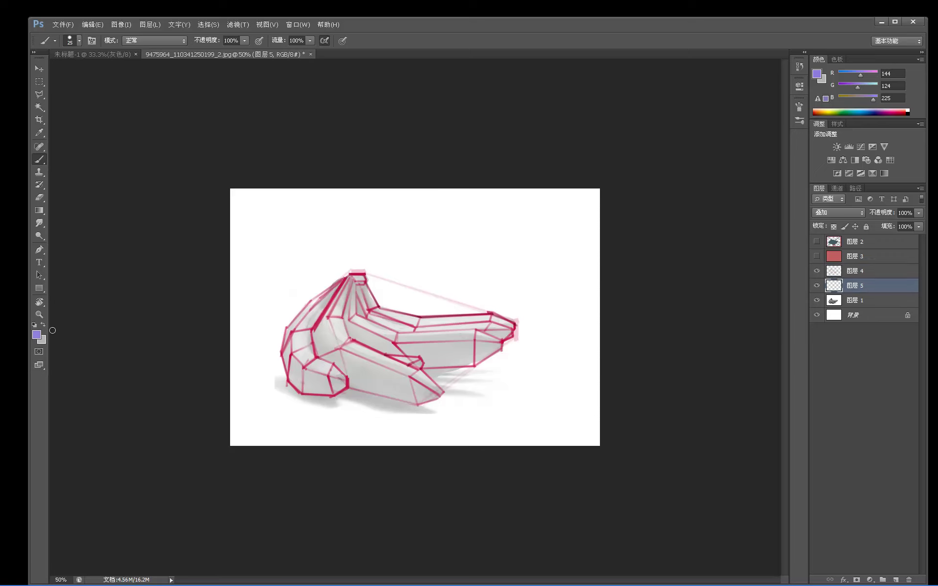
- Set the foreground color to dark violet-blue #301f77
left_click(37, 334)
left_click(213, 234)
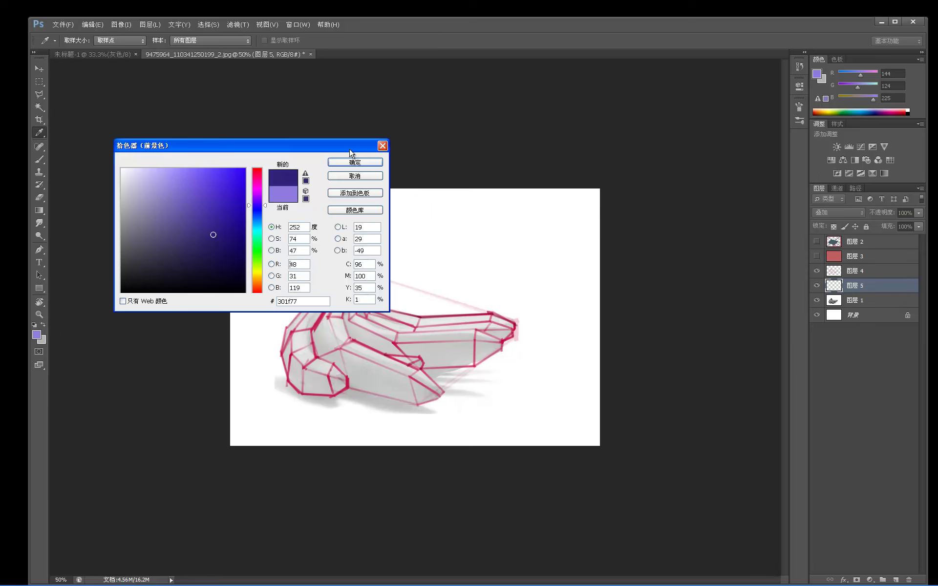
left_click(354, 162)
- Set the blend mode of layer 图层 5 to 正常 (Normal)
left_click(816, 287)
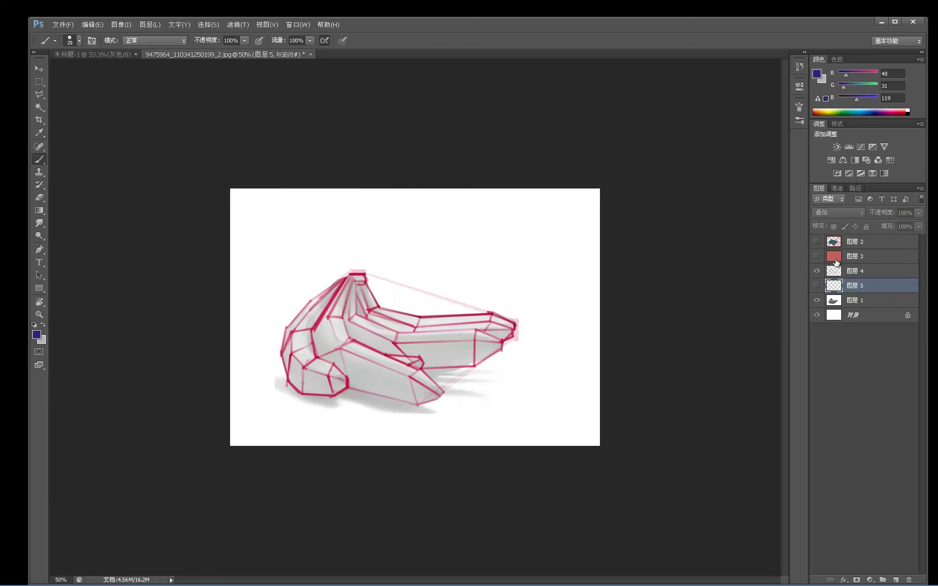
left_click(817, 285)
left_click(838, 212)
left_click(832, 222)
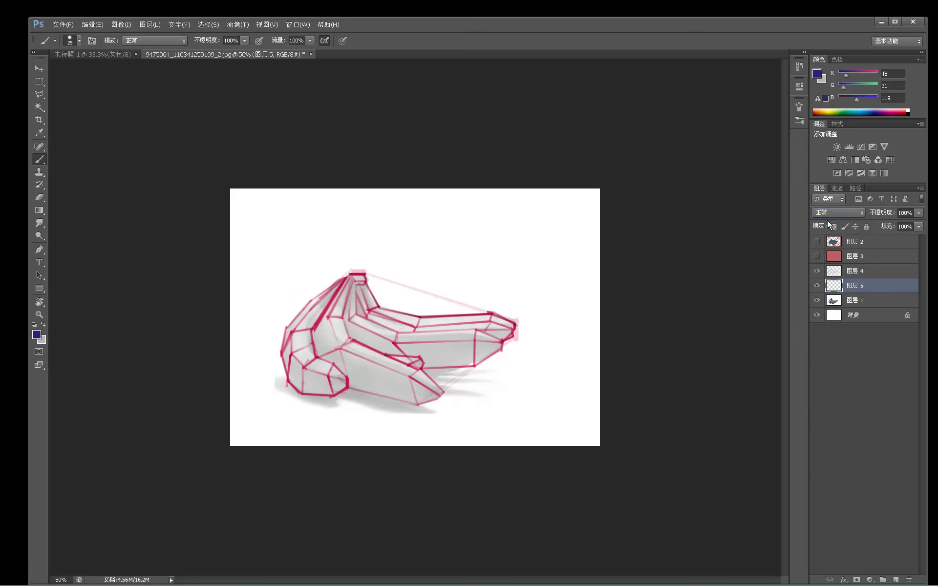
- Shade the leftmost banana's underside and outer left planes in muted purple (113, 104, 153), using a smaller brush near the stem
mouse_move(295, 385)
left_mouse_down()
mouse_move(293, 359)
mouse_move(310, 388)
mouse_move(319, 381)
mouse_move(307, 373)
mouse_move(342, 386)
mouse_move(319, 375)
mouse_move(327, 389)
mouse_move(336, 384)
mouse_move(306, 391)
mouse_move(296, 376)
mouse_move(303, 392)
mouse_move(286, 351)
left_mouse_up()
left_click(322, 379, "alt")
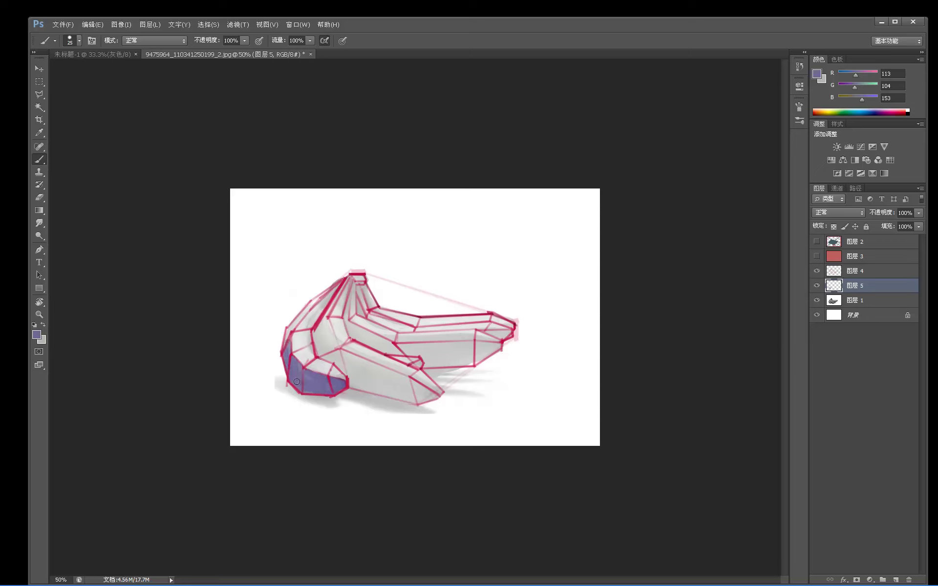
key("bracketleft")
mouse_move(297, 322)
left_mouse_down()
mouse_move(337, 282)
mouse_move(325, 316)
left_mouse_up()
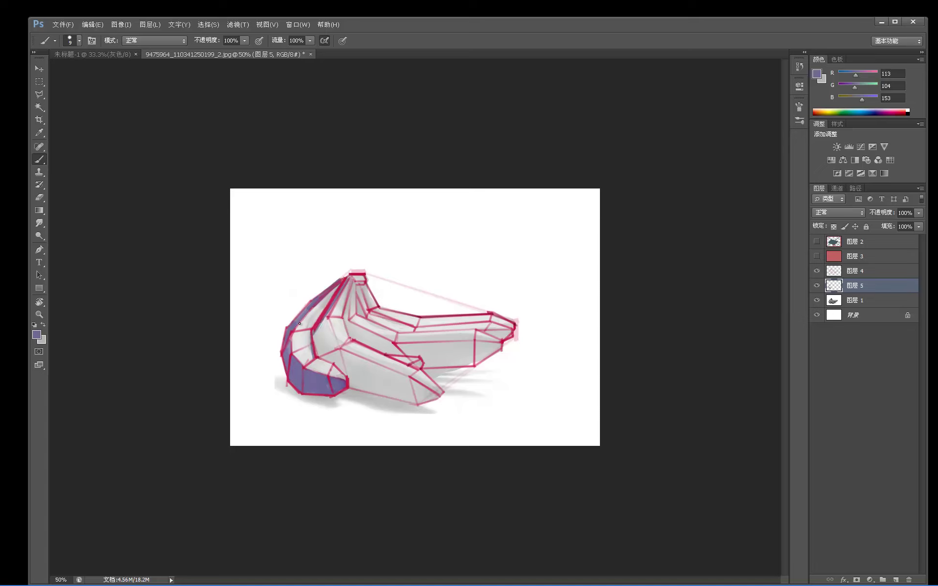
- Shade the front banana's dark plane at the bend and its long lower side plane in muted purple, tidying the edges
mouse_move(313, 333)
left_mouse_down()
mouse_move(330, 363)
mouse_move(321, 323)
mouse_move(337, 364)
mouse_move(329, 318)
mouse_move(342, 369)
left_mouse_up()
key("e")
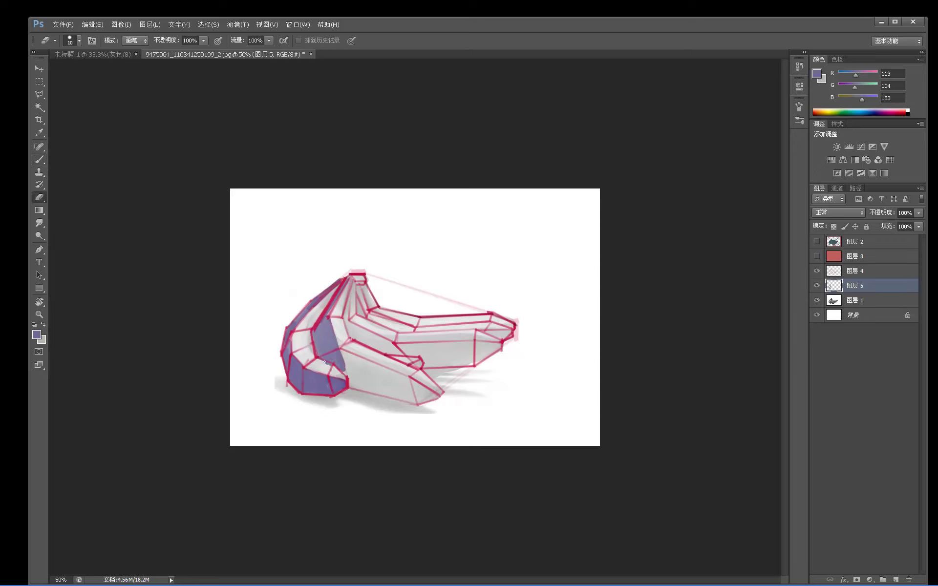
key("b")
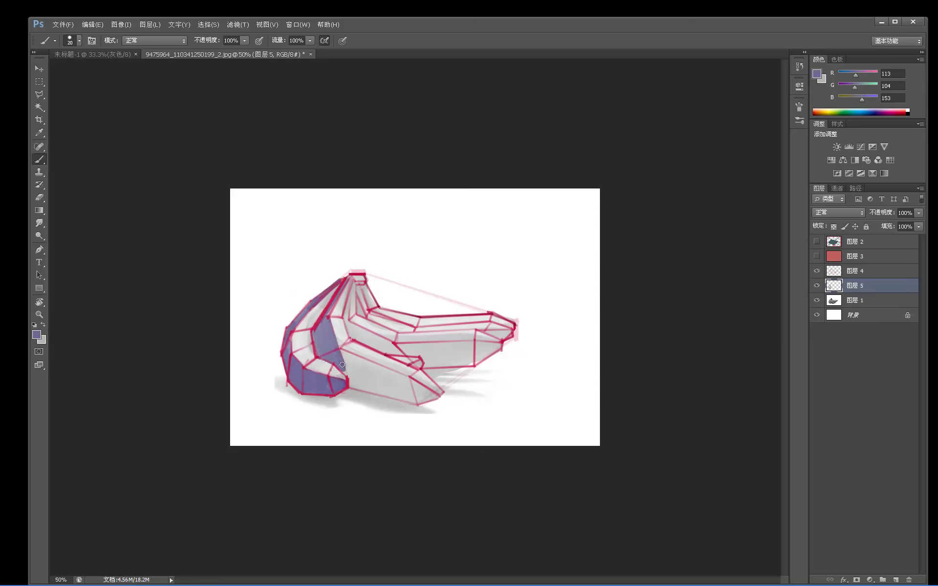
mouse_move(349, 376)
left_mouse_down()
mouse_move(339, 359)
mouse_move(356, 386)
mouse_move(415, 403)
mouse_move(336, 365)
mouse_move(342, 354)
mouse_move(424, 397)
mouse_move(411, 381)
left_mouse_up()
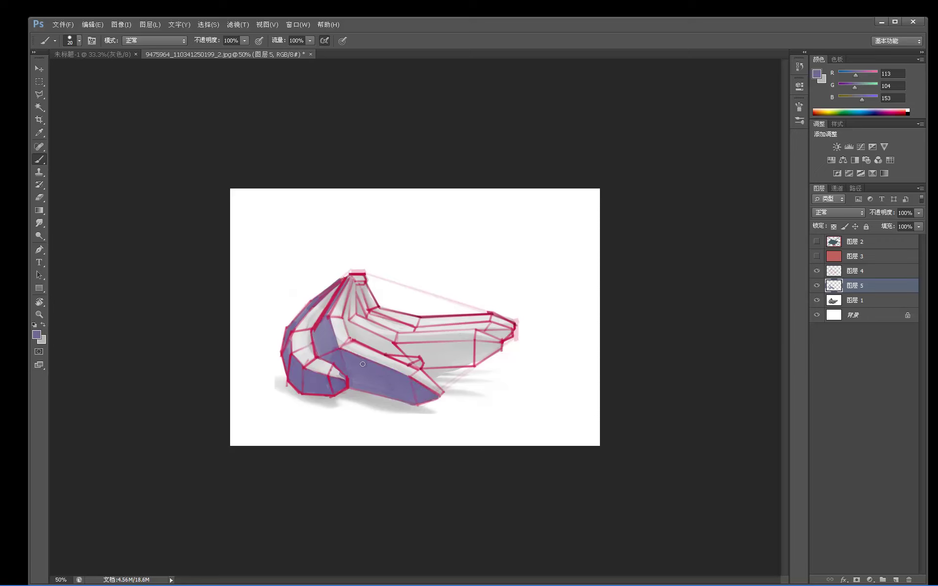
key("e")
key("b")
- Shade the narrow side plane and small tip of the banana just behind the front one in the same purple
mouse_move(353, 340)
left_mouse_down()
mouse_move(389, 352)
mouse_move(348, 330)
mouse_move(409, 354)
left_mouse_up()
key("e")
key("b")
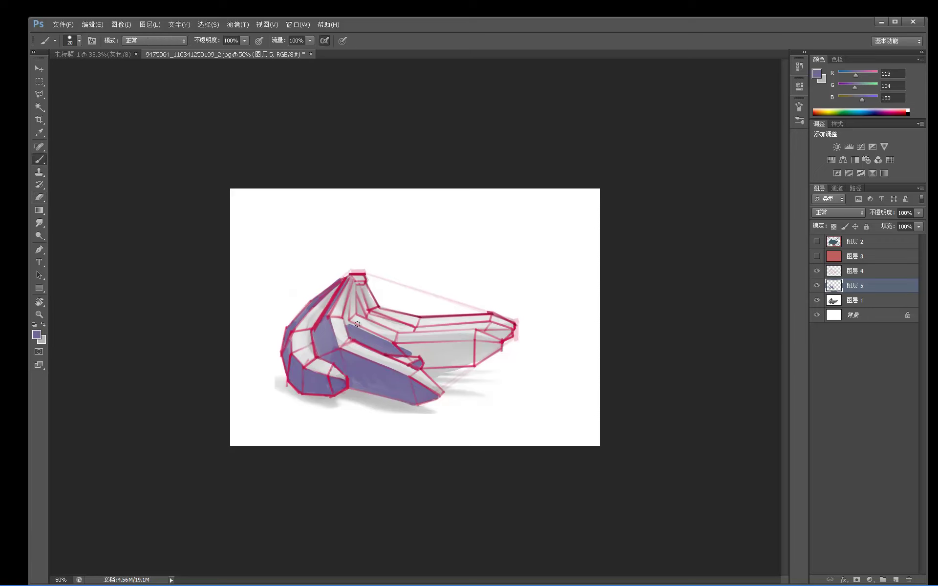
- Shade the dark side planes of the rear bananas in the same purple, keeping their upper planes light
mouse_move(350, 289)
left_mouse_down()
mouse_move(348, 315)
mouse_move(354, 284)
mouse_move(359, 313)
mouse_move(363, 288)
mouse_move(381, 318)
mouse_move(359, 313)
mouse_move(402, 331)
mouse_move(369, 317)
left_mouse_up()
mouse_move(409, 345)
left_mouse_down()
mouse_move(465, 349)
mouse_move(400, 346)
mouse_move(464, 346)
mouse_move(412, 354)
mouse_move(453, 343)
mouse_move(409, 344)
mouse_move(459, 350)
mouse_move(428, 351)
mouse_move(430, 366)
mouse_move(425, 357)
mouse_move(439, 365)
mouse_move(427, 353)
mouse_move(446, 360)
mouse_move(454, 348)
mouse_move(459, 362)
mouse_move(466, 346)
mouse_move(471, 363)
mouse_move(483, 350)
mouse_move(475, 364)
mouse_move(470, 348)
mouse_move(492, 343)
mouse_move(470, 357)
mouse_move(431, 360)
mouse_move(466, 363)
mouse_move(415, 352)
left_mouse_up()
mouse_move(492, 331)
left_mouse_down()
mouse_move(508, 335)
mouse_move(491, 325)
mouse_move(420, 330)
mouse_move(481, 329)
left_mouse_up()
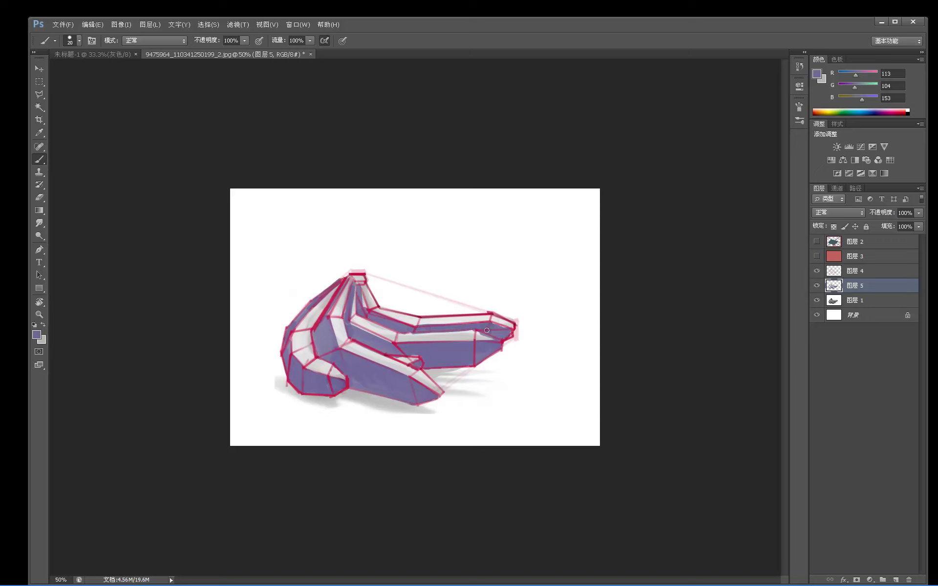
key("e")
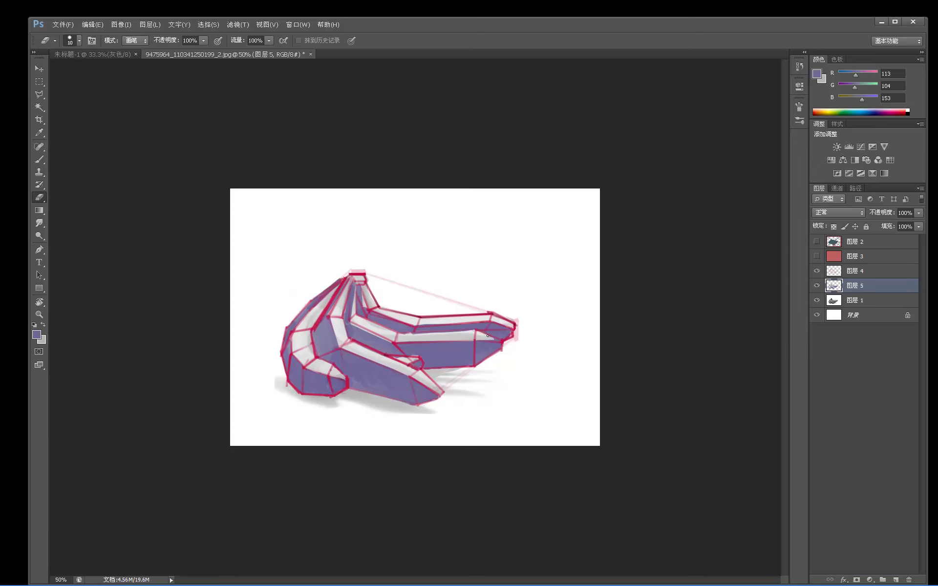
- Examine the bunch's overall light-and-dark pattern at a much smaller view size
key("z")
left_click(483, 279, "alt")
left_click(481, 235, "alt")
left_click(477, 222, "alt")
left_click(477, 222, "alt")
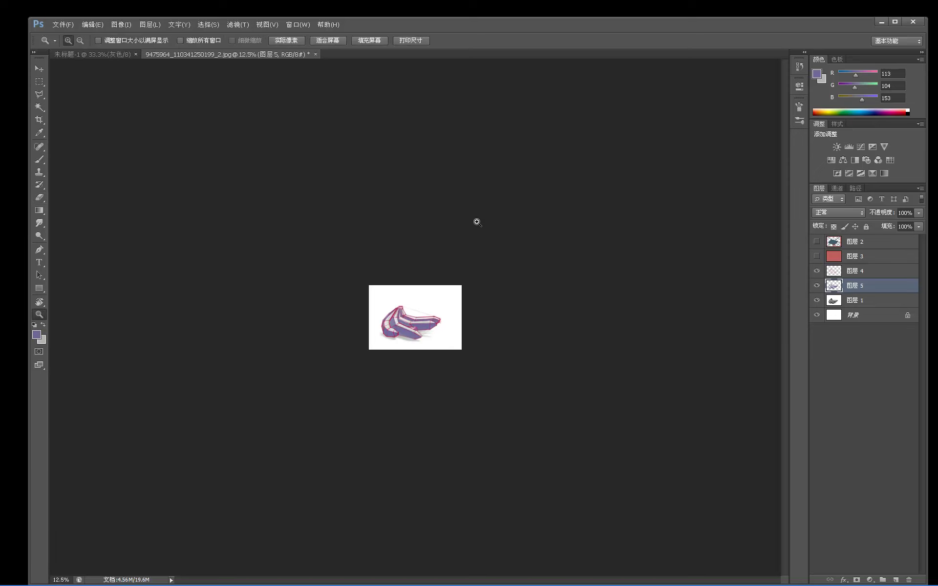
left_click(348, 343)
left_click(348, 343)
left_click(347, 343)
left_click(347, 343)
- Paint flat purple cast shadows on the ground beneath the leftmost banana and the front banana, including beside its tip
key("b")
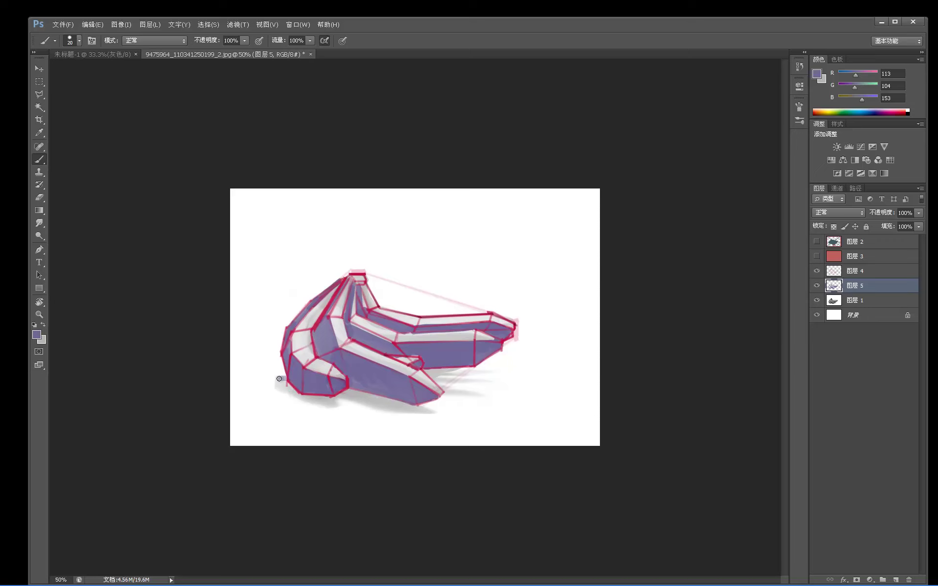
mouse_move(280, 381)
left_mouse_down()
mouse_move(322, 400)
mouse_move(277, 382)
mouse_move(327, 408)
left_mouse_up()
key("e")
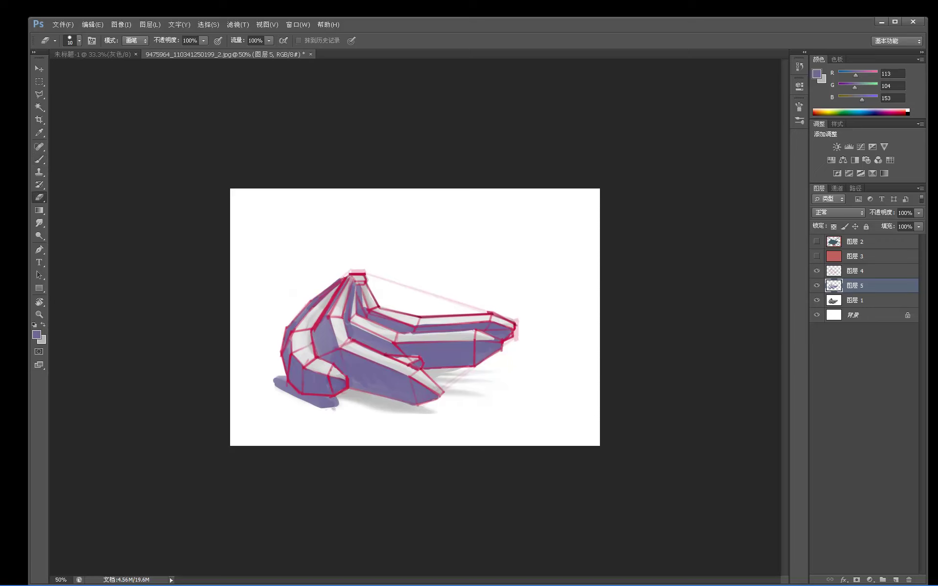
key("b")
mouse_move(335, 385)
left_mouse_down()
mouse_move(412, 407)
mouse_move(332, 390)
mouse_move(405, 404)
left_mouse_up()
mouse_move(444, 394)
left_mouse_down()
mouse_move(472, 395)
mouse_move(431, 385)
mouse_move(447, 384)
left_mouse_up()
key("e")
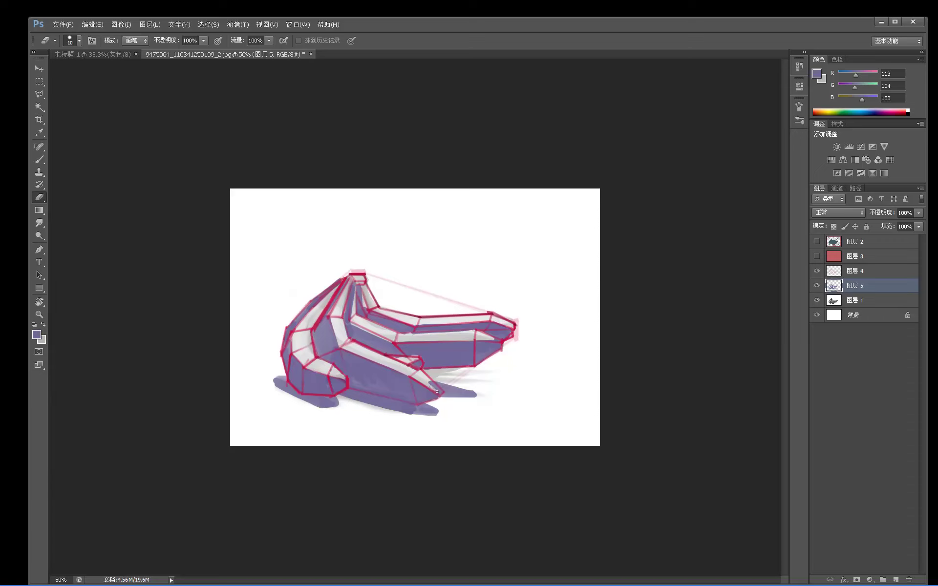
- Paint the purple cast shadow beneath the rear bananas and trim the ends of the shadows there to angular shapes
key("b")
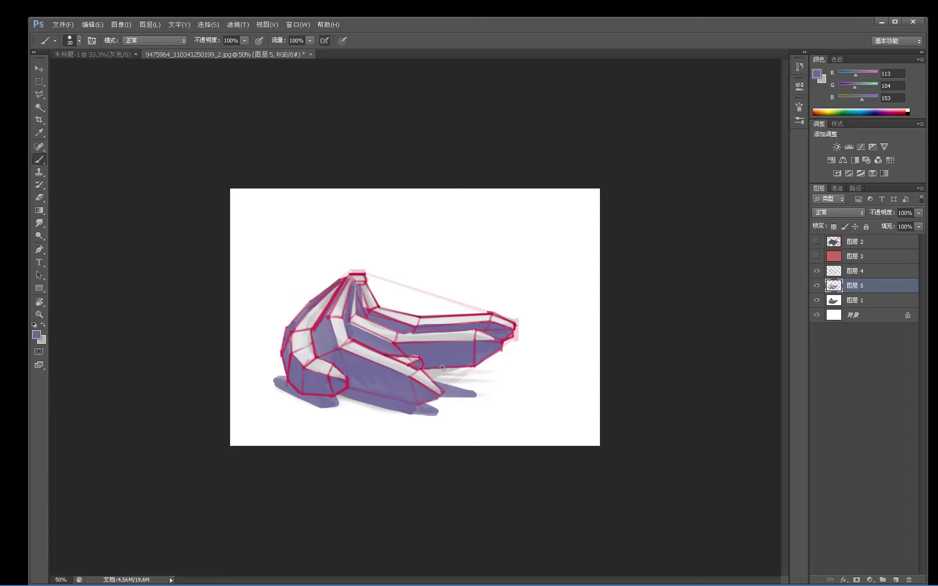
left_click_drag(430, 375, 469, 372)
key("ctrl+z")
key("e")
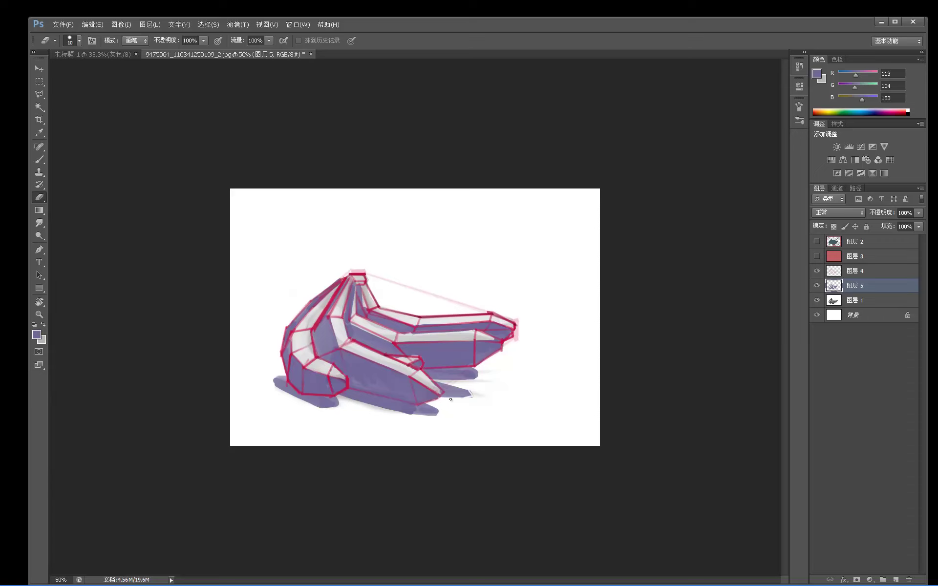
left_click_drag(457, 388, 479, 377)
key("ctrl+z")
left_click_drag(466, 378, 477, 370)
- Trim the underside of the front banana's cast shadow and repaint it as one solid straight-edged shape
left_click_drag(408, 414, 437, 413)
key("b")
mouse_move(349, 396)
left_mouse_down()
mouse_move(407, 413)
mouse_move(439, 407)
mouse_move(396, 417)
mouse_move(443, 411)
left_mouse_up()
key("e")
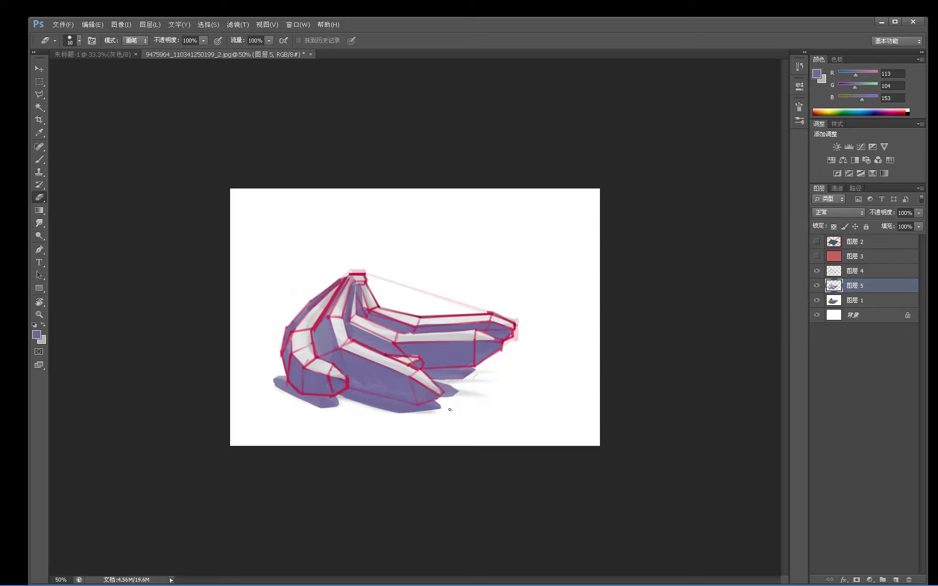
- Check how the bananas and their cast shadows read together at a small view size
key("alt+space")
left_click(451, 303, "alt")
left_click(451, 255, "alt")
left_click(442, 225, "alt")
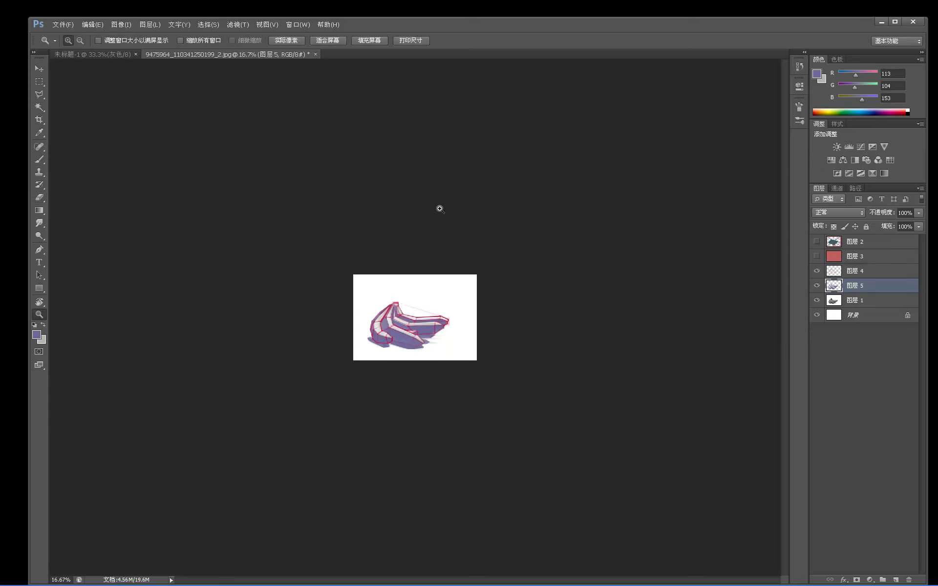
left_click(385, 300)
left_click(372, 256)
left_click(357, 288)
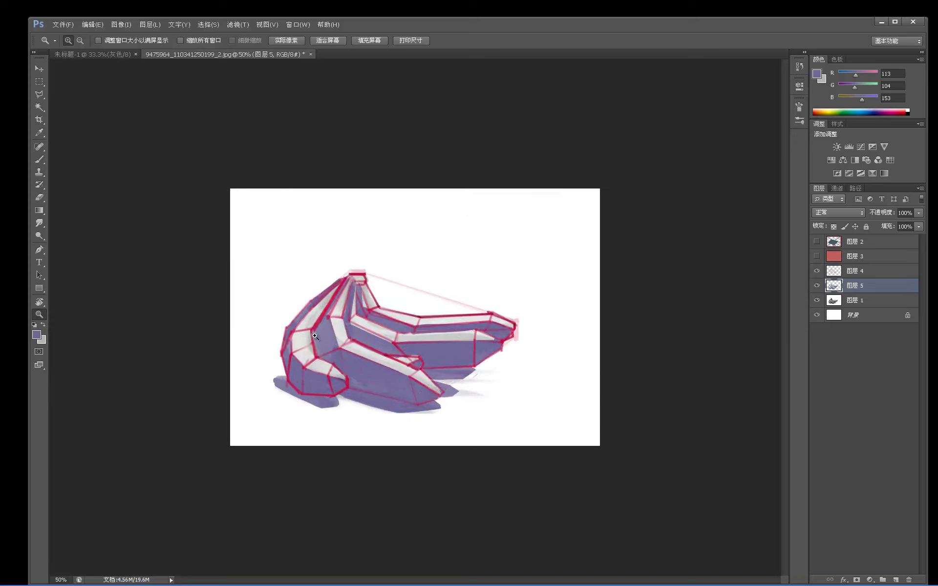
- Hide the linework layer 图层 4 and compare the purple shading on 图层 5 with the photo by toggling its visibility
left_click(816, 271)
left_click(816, 285)
left_click(818, 285)
left_click(817, 285)
left_click(817, 285)
left_click(817, 285)
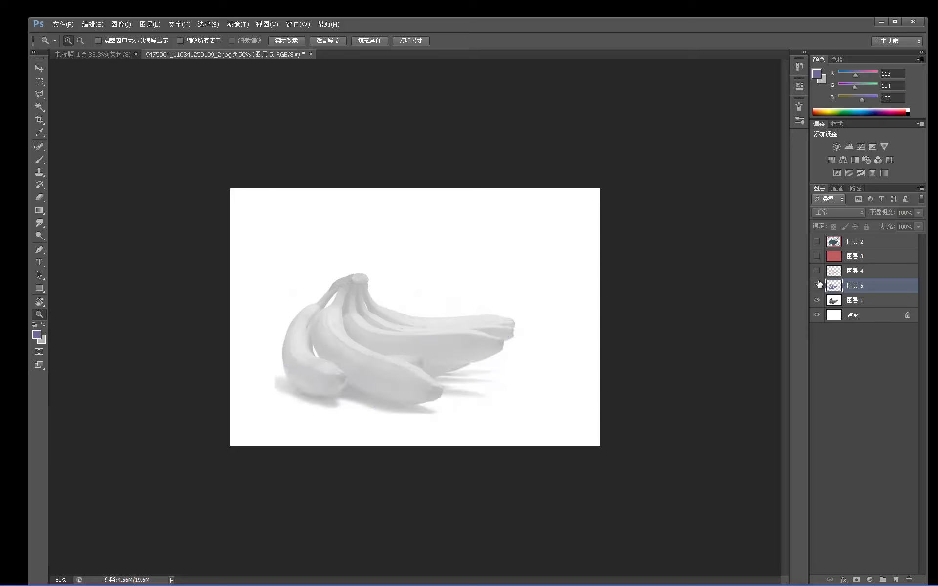
left_click(818, 285)
left_click(818, 286)
left_click(817, 285)
left_click(817, 285)
left_click(817, 286)
left_click(818, 286)
left_click(817, 285)
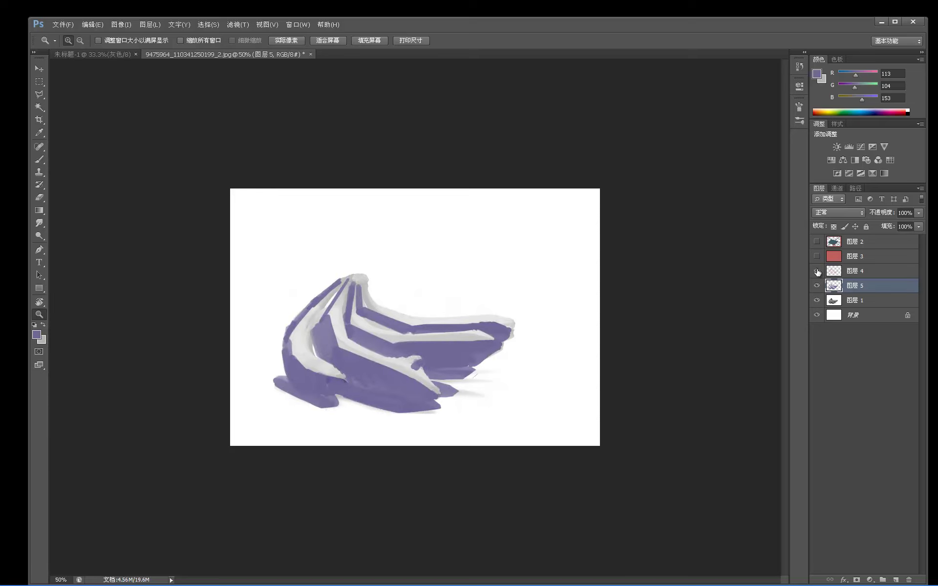
left_click(817, 271)
left_click(817, 271)
left_click(818, 286)
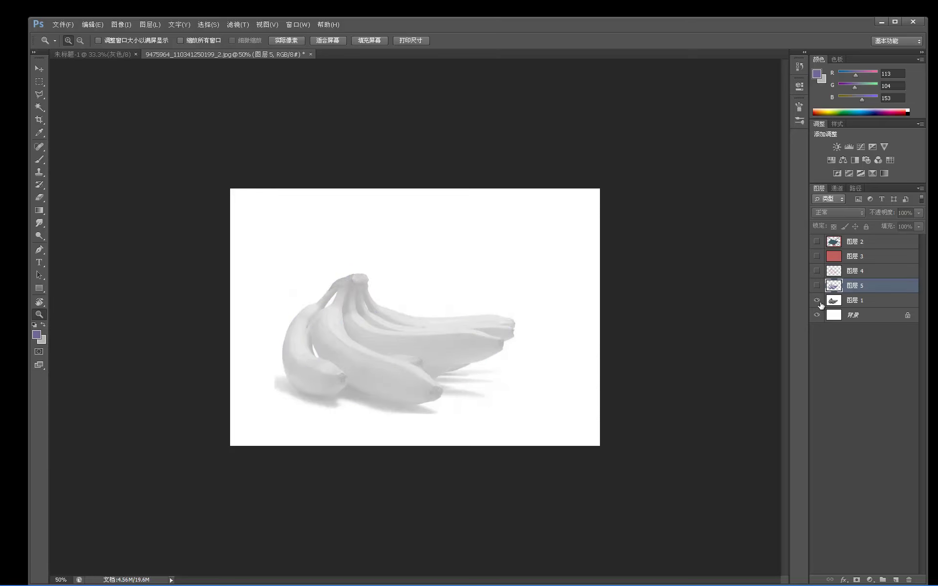
- Raise the opacity of photo layer 图层 1 to 90% and show layers 图层 4 and 图层 5
left_click(830, 299)
left_click_drag(888, 215, 914, 215)
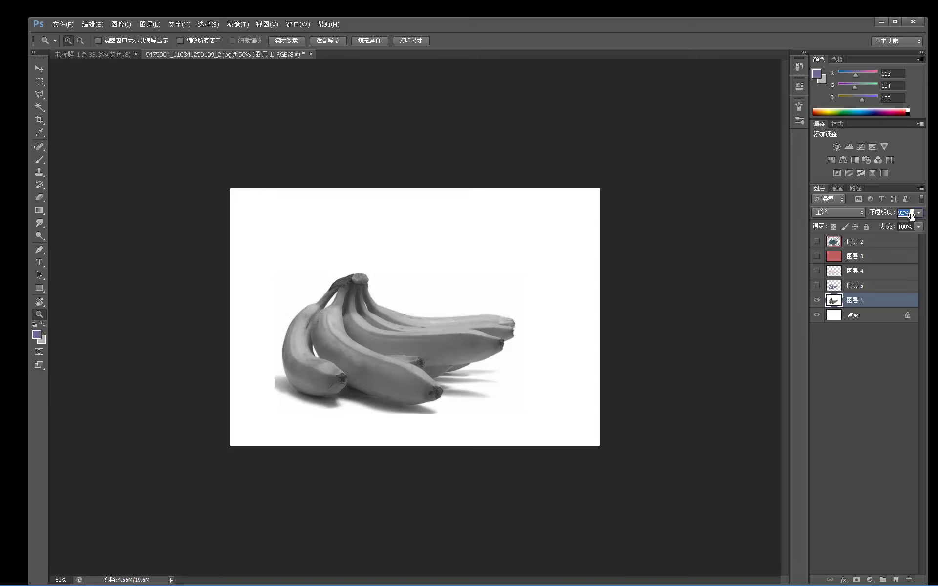
left_click(817, 271)
left_click(817, 285)
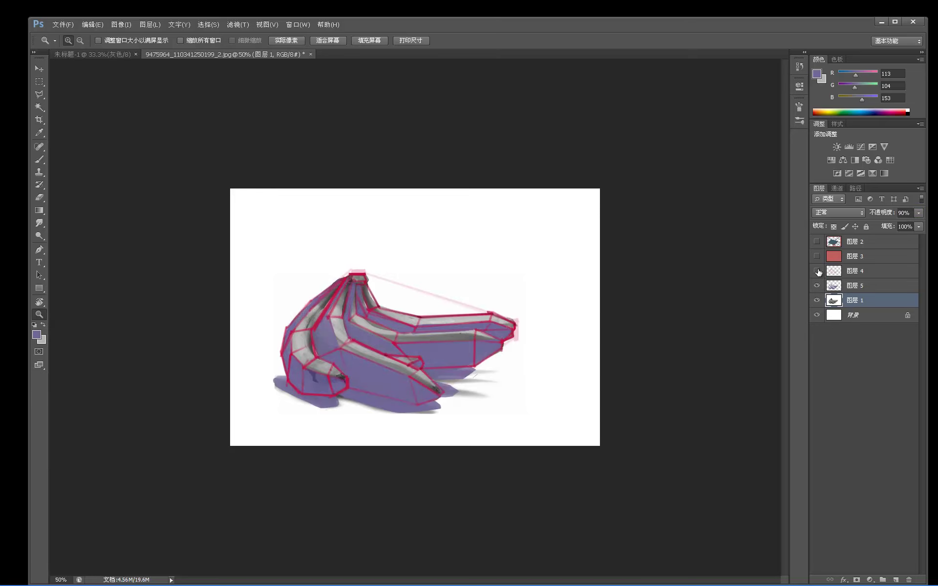
- Compare the linework and shading against the darker photo, and hide photo layer 图层 1
left_click(817, 271)
left_click(818, 286)
left_click(817, 285)
left_click(818, 271)
left_click(818, 300)
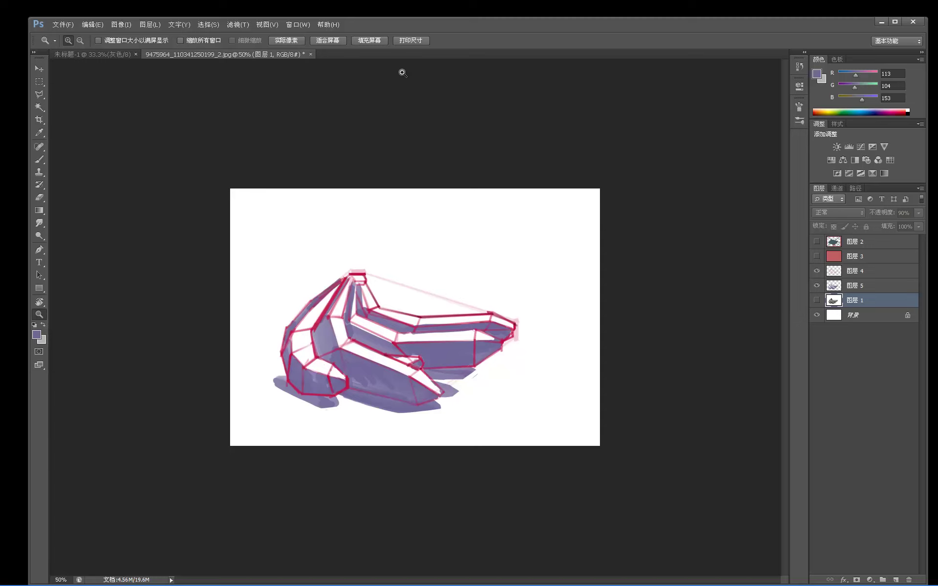
- Compare the purple shadow shapes with and without the red linework by toggling layers 图层 4 and 图层 5
key("b")
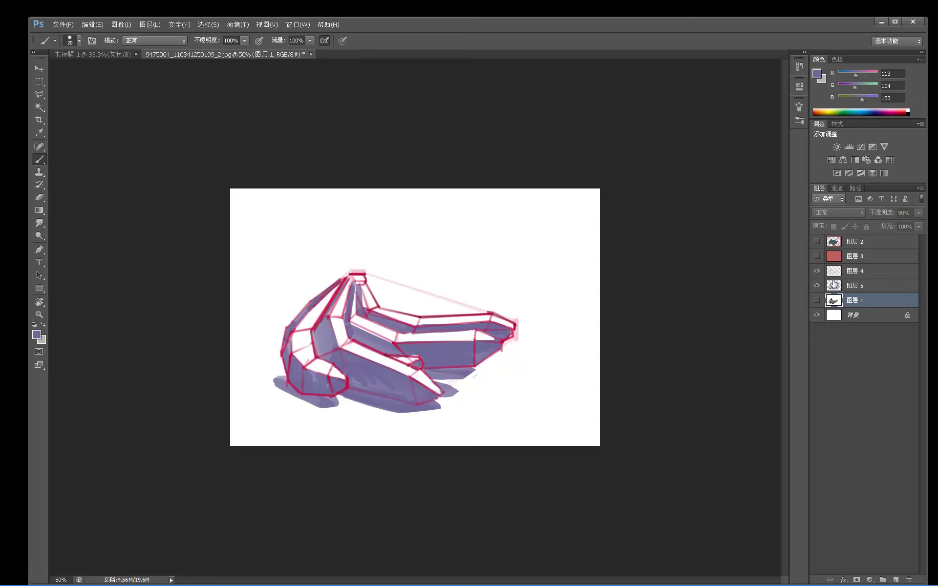
left_click(817, 271)
left_click(817, 286)
left_click(816, 289)
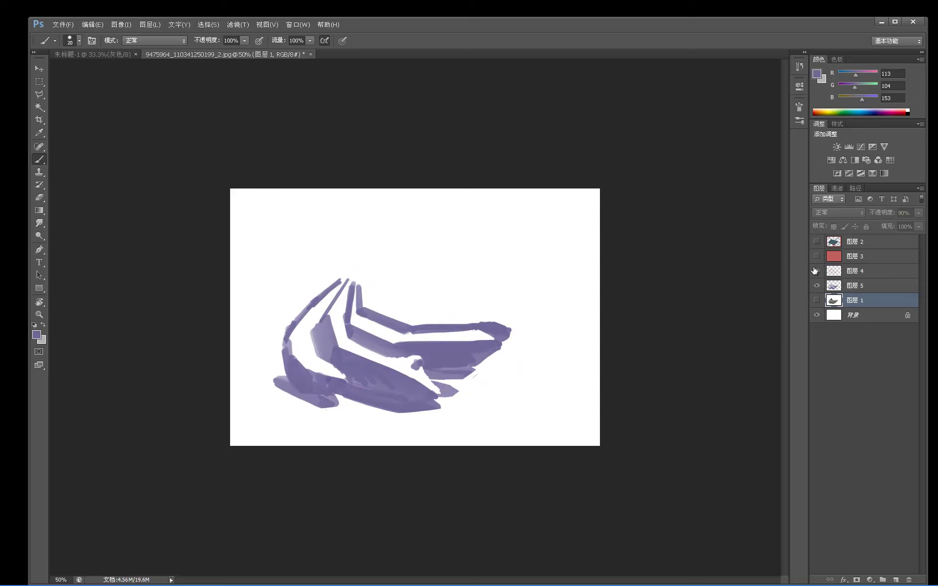
left_click(815, 271)
left_click(817, 272)
left_click(816, 272)
left_click(817, 272)
left_click(817, 271)
left_click(817, 272)
left_click(816, 272)
left_click(817, 272)
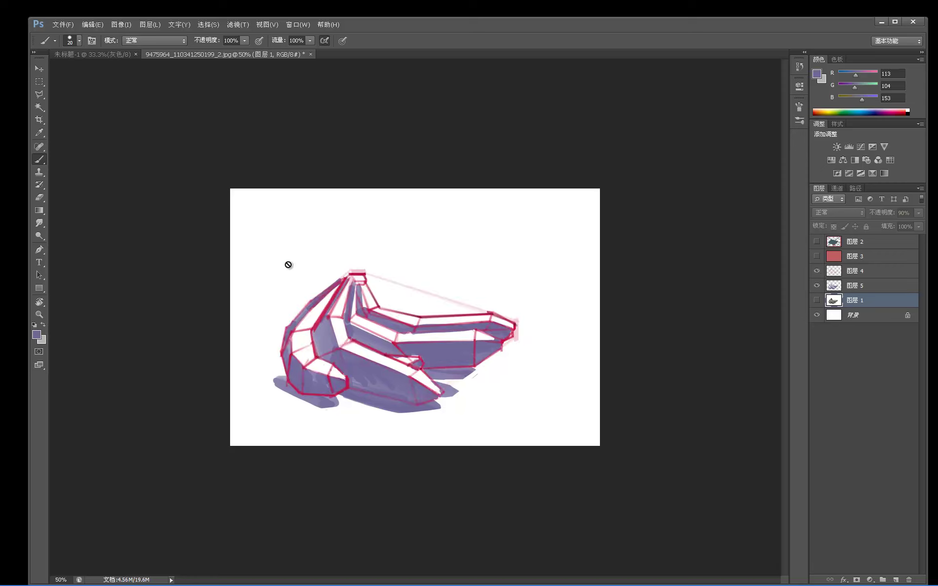
- On 图层 4, select the small triangular plane behind the front banana with the Polygonal Lasso, paint it white, and deselect
left_click(853, 272)
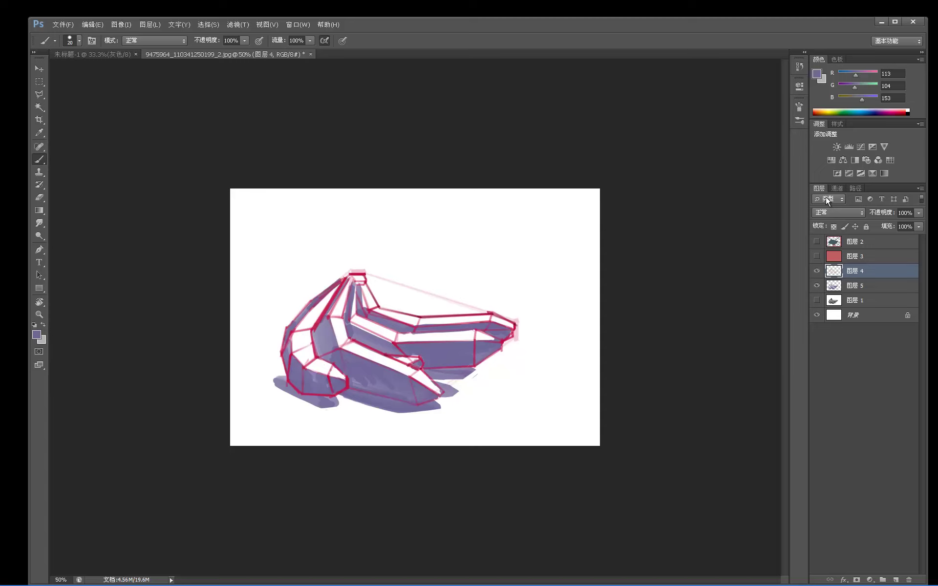
key("l")
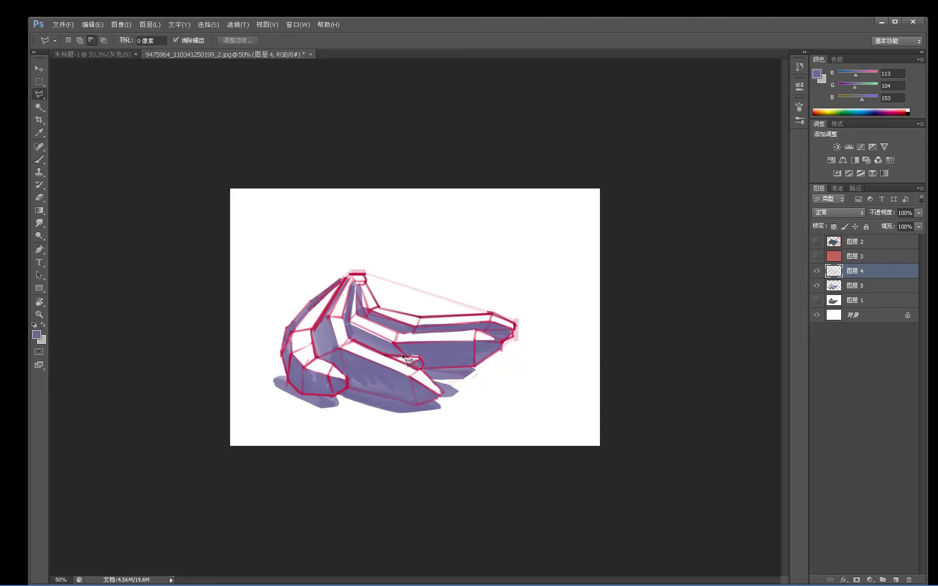
left_click(389, 355)
left_click(421, 358)
left_click(408, 365)
left_click(391, 356)
key("b")
left_click(386, 354, "alt")
left_click_drag(386, 353, 419, 361)
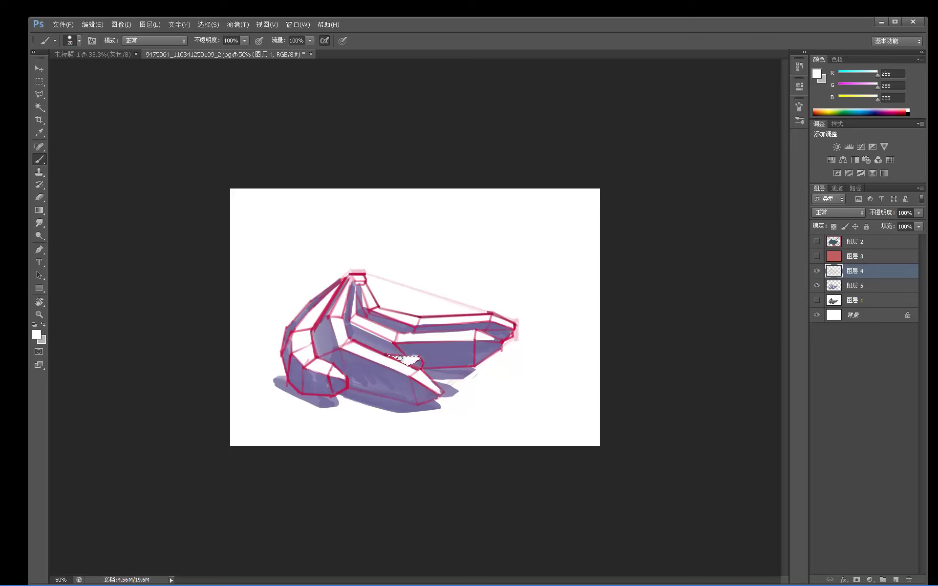
key("ctrl+d")
key("m")
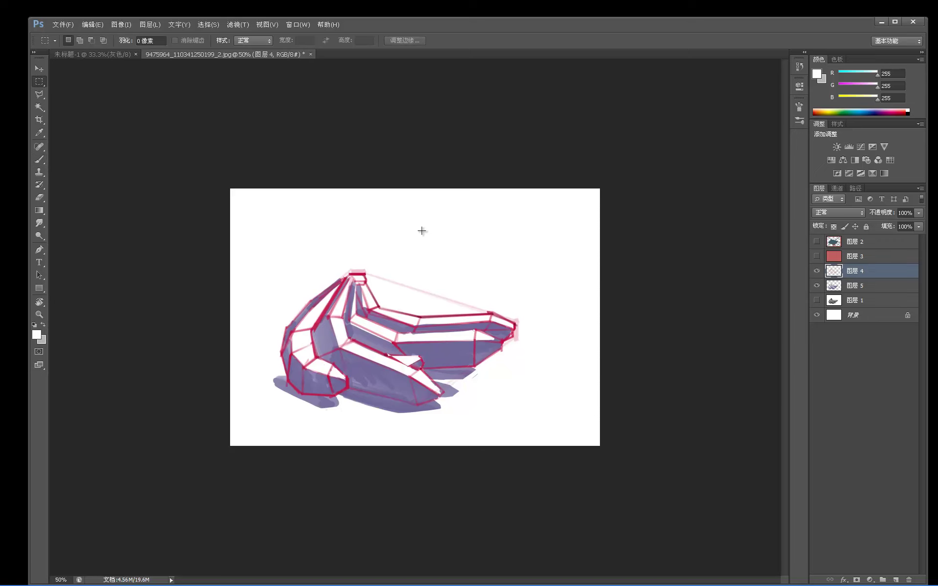
- Hide layers 图层 4 and 图层 5, viewing the photo layer and the shading layer individually on the blank canvas
left_click_drag(816, 271, 818, 291)
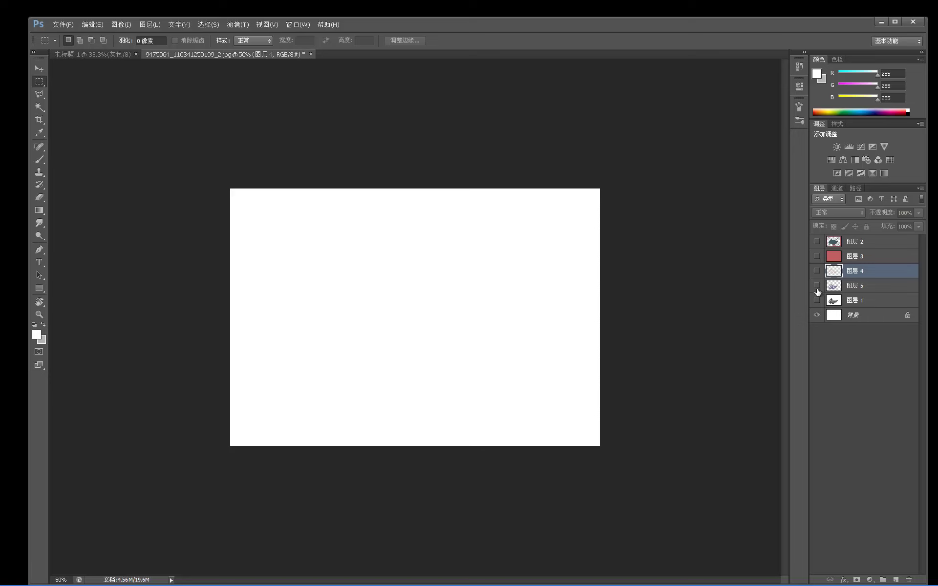
left_click(818, 301)
left_click(818, 301)
left_click(818, 301)
left_click(818, 301)
left_click(381, 241)
key("b")
left_click(817, 300)
left_click(816, 300)
left_click(816, 285)
left_click(816, 285)
- Show composition layer 图层 2, fade it to 16% opacity, and create a new empty layer above it
left_click(816, 241)
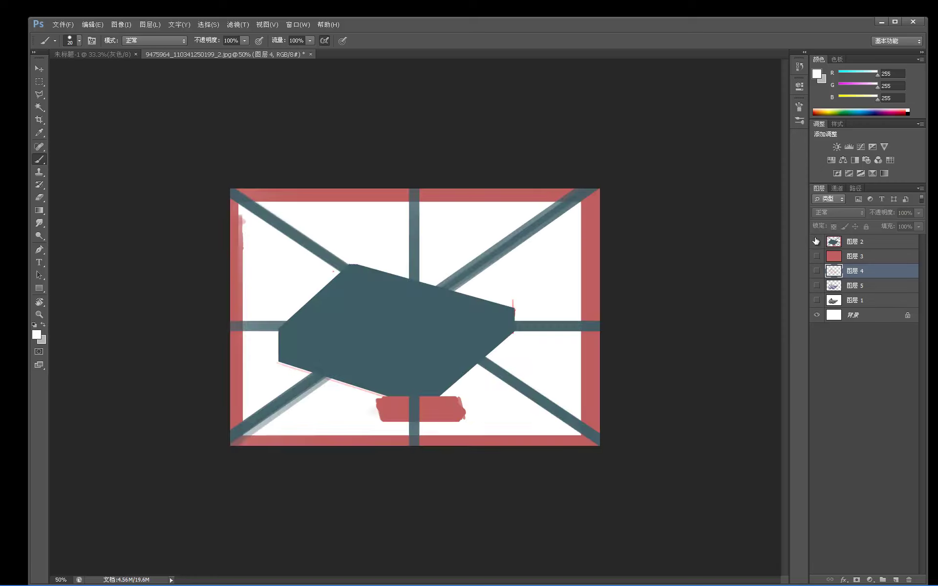
left_click(859, 244)
left_click_drag(891, 215, 855, 221)
left_click(895, 579)
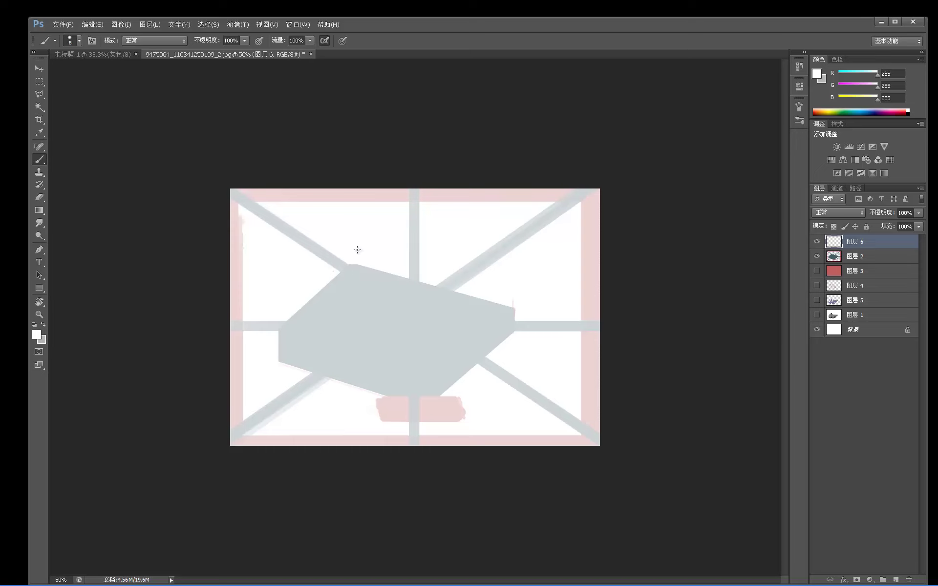
left_click(855, 256)
left_click_drag(892, 217, 822, 219)
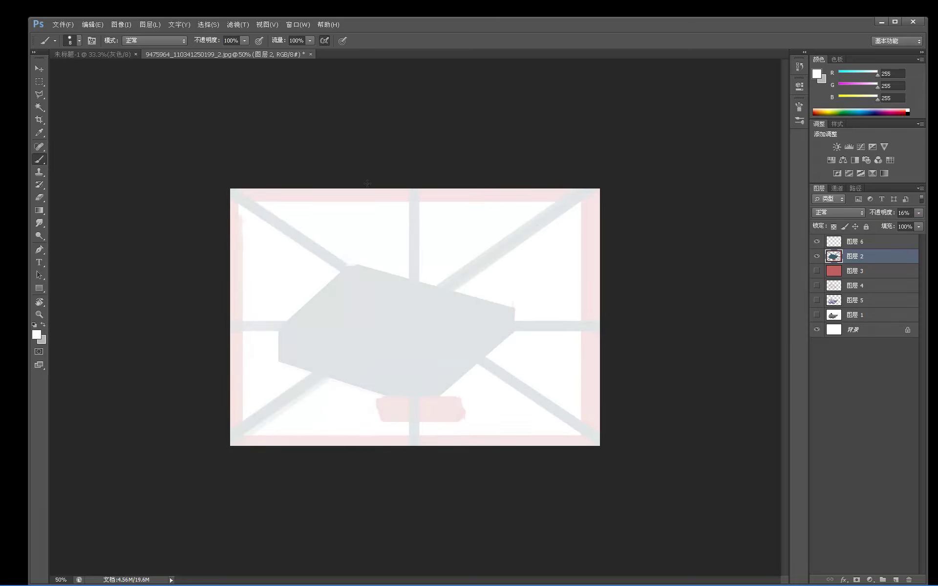
left_click(862, 241)
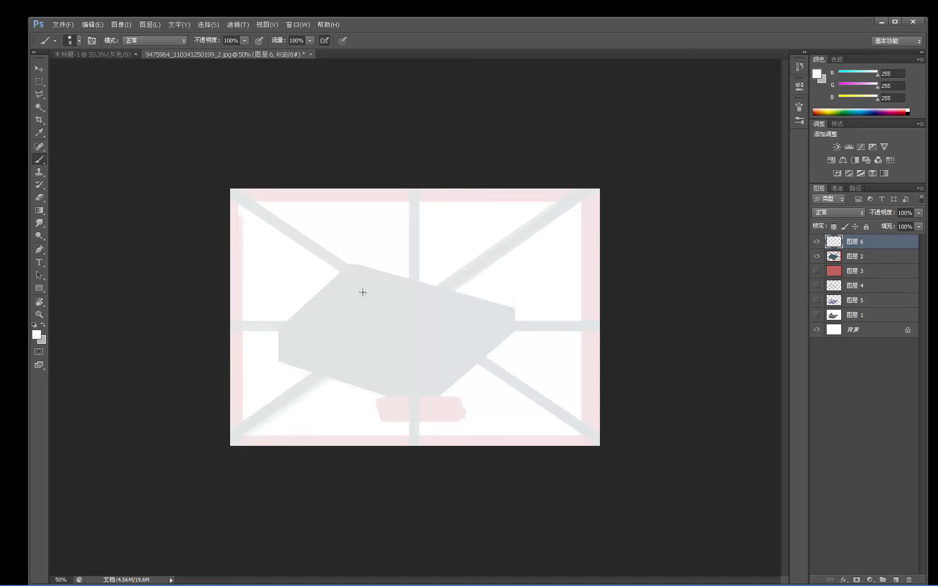
right_click(365, 285)
mouse_move(471, 366)
left_mouse_down()
mouse_move(472, 406)
mouse_move(470, 391)
left_mouse_up()
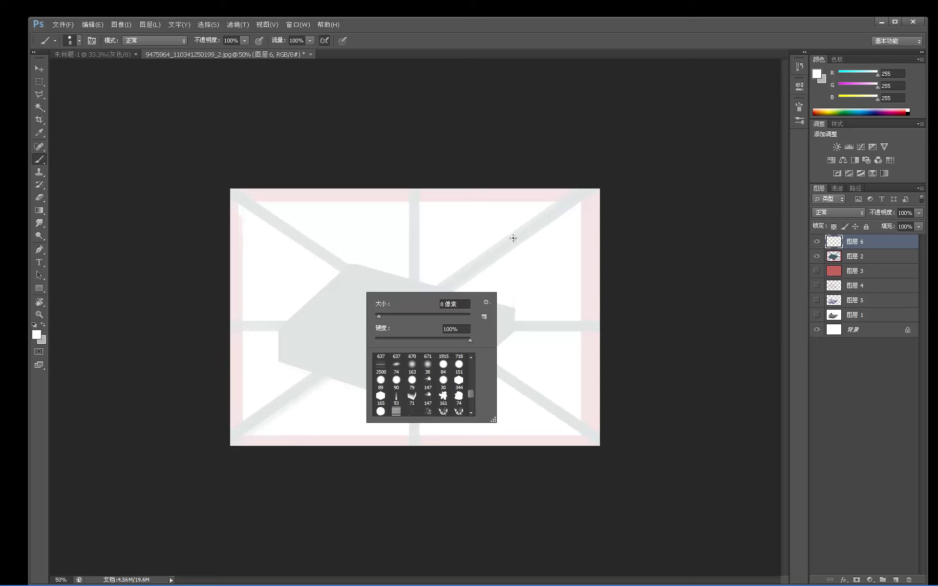
left_click_drag(472, 395, 470, 391)
left_click(504, 352)
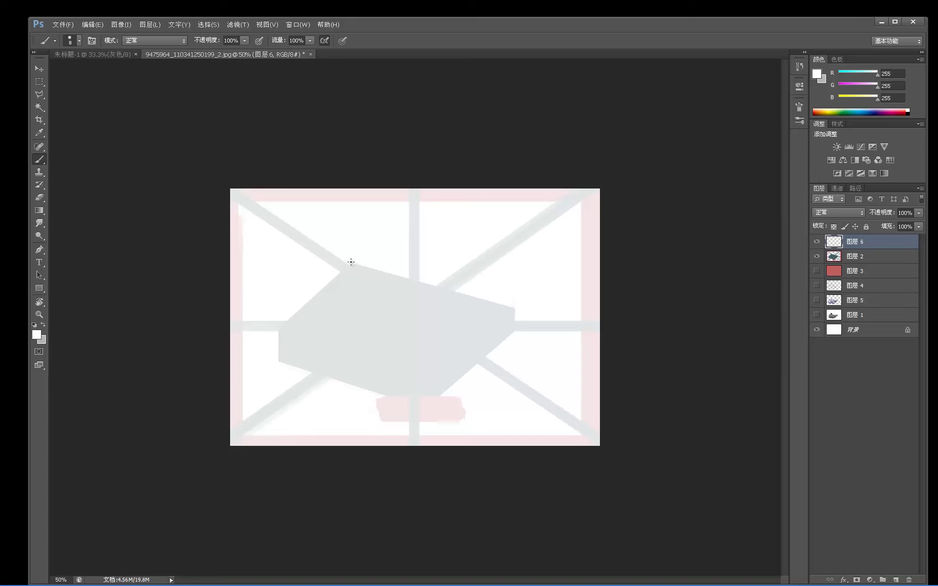
- Using default black, draw thin straight contour lines from the faded silhouette's left edge up to the stem and down its right side
key("d")
left_click_drag(280, 340, 279, 322)
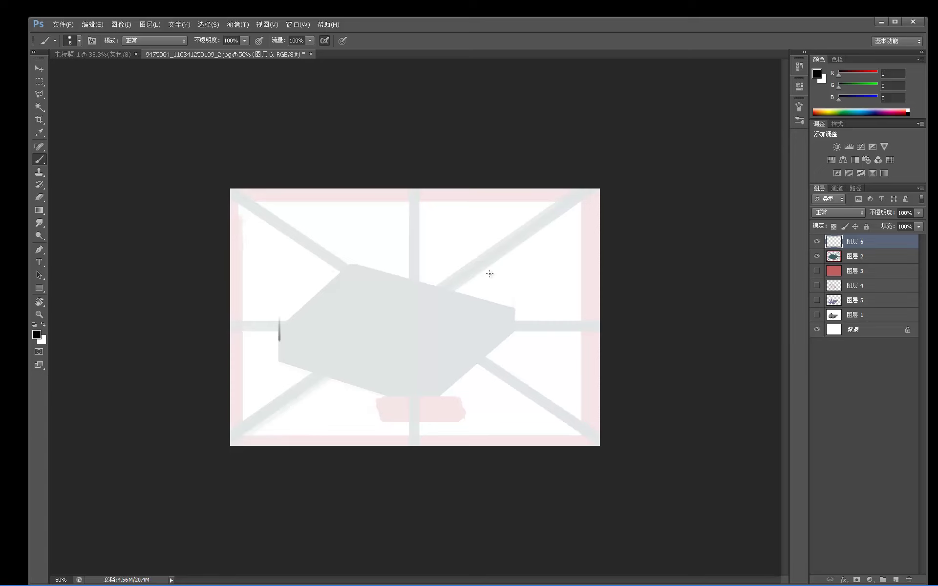
left_click(339, 254, "shift")
left_click(361, 245, "shift")
left_click(366, 244)
left_click(387, 286, "shift")
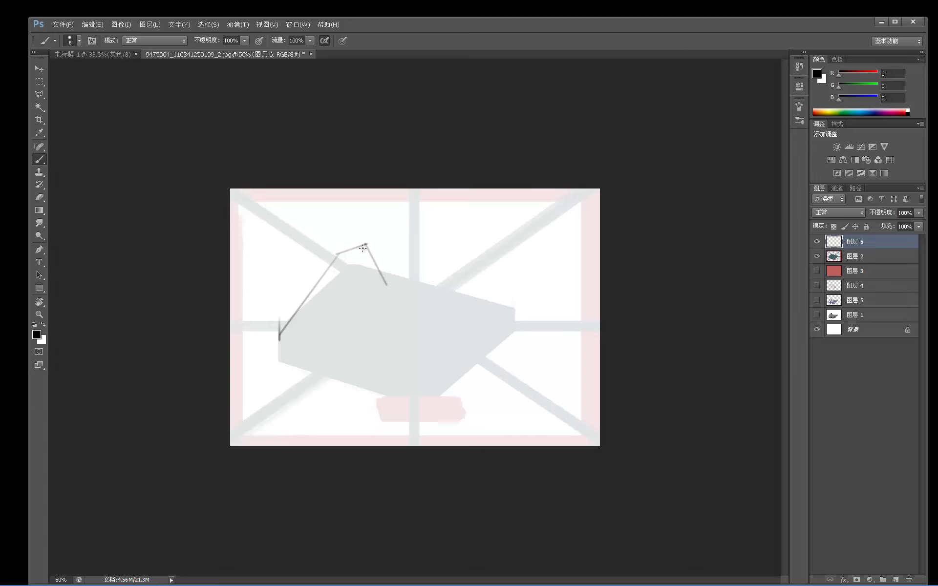
- Erase and redraw the short slanted line below the stem, then extend the straight upper contour to the right past the faded silhouette
key("e")
left_click(361, 235, "shift")
left_click(391, 289, "shift")
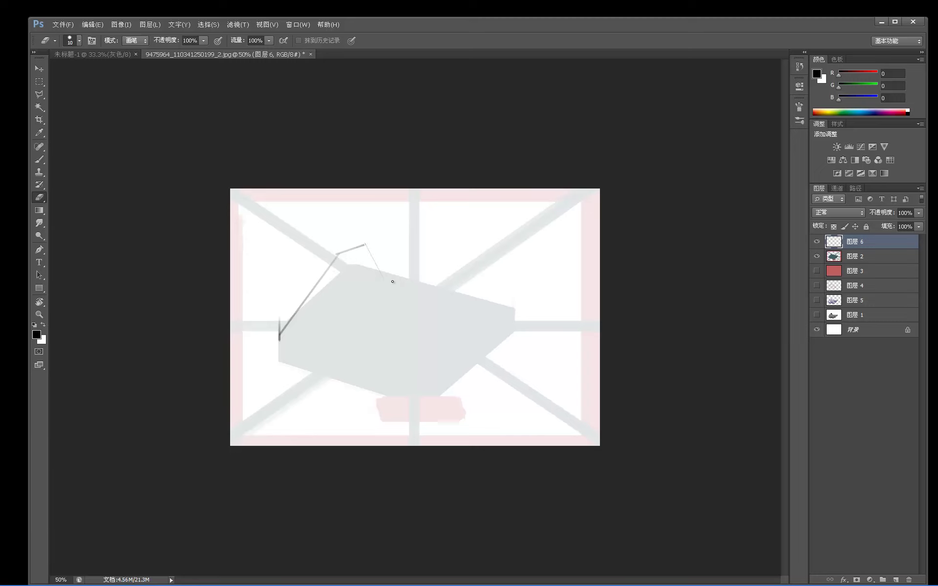
key("b")
left_click(364, 243)
left_click(385, 277, "shift")
left_click(470, 300, "shift")
left_click(525, 302, "shift")
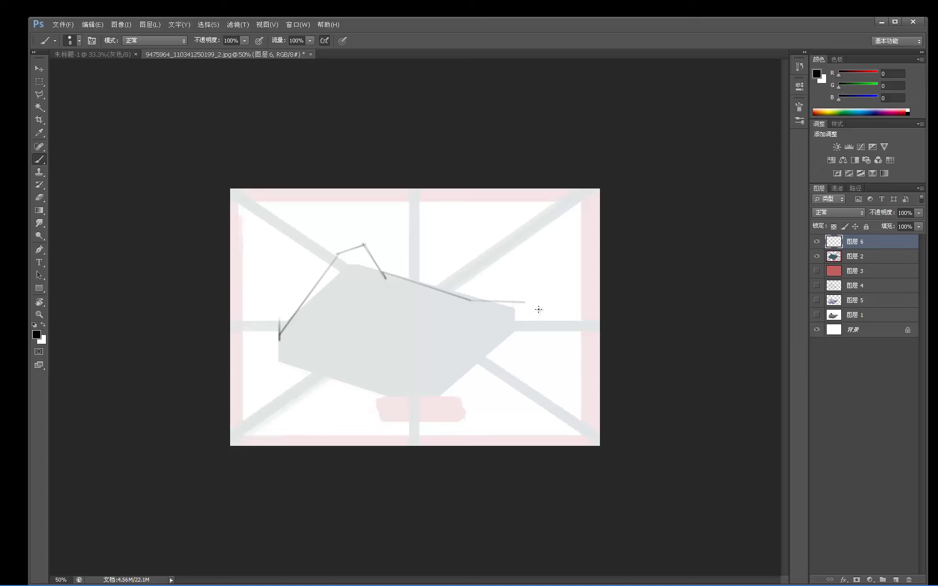
- Draw thin straight lines for the bunch's right end, its lower-right contour, and the inner edges below the stem and near the bottom
left_click_drag(543, 297, 543, 327)
left_click_drag(400, 367, 400, 348)
left_click(482, 358, "shift")
left_click(539, 335, "shift")
left_click(369, 358, "shift")
left_click(361, 324)
left_click(434, 382, "shift")
left_click(469, 388, "shift")
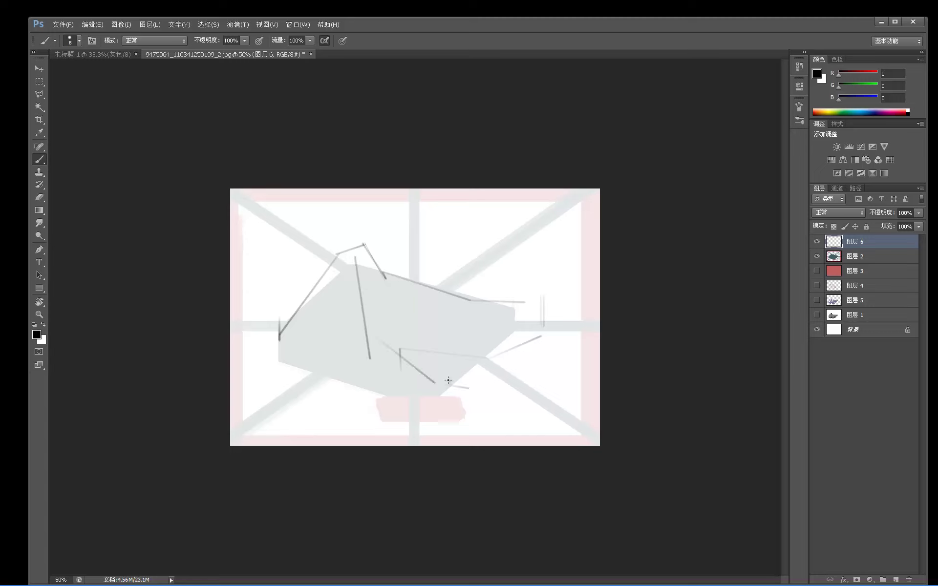
- Erase the lower part of the long inner line, and switch to the slanted 50 px brush preset reduced to 20 px
key("e")
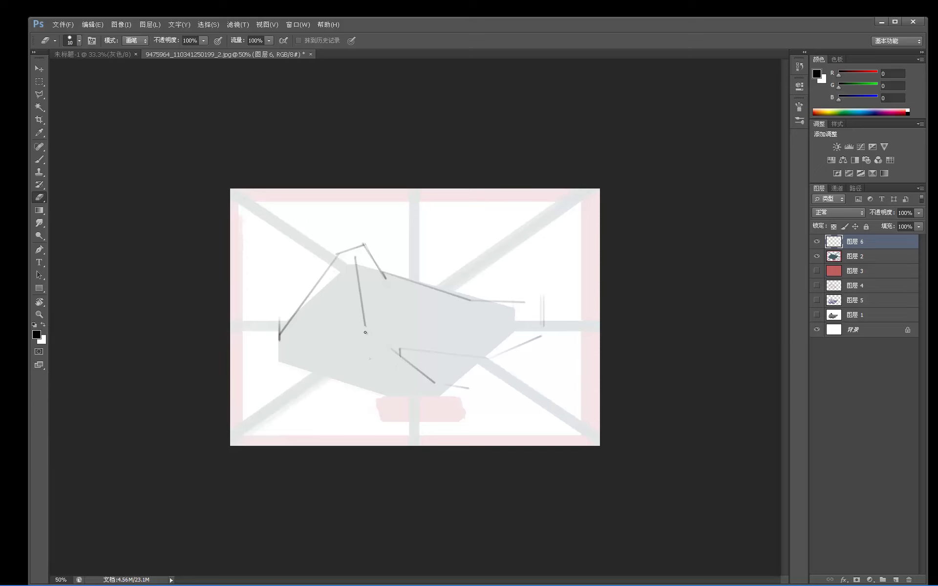
key("b")
right_click(383, 272)
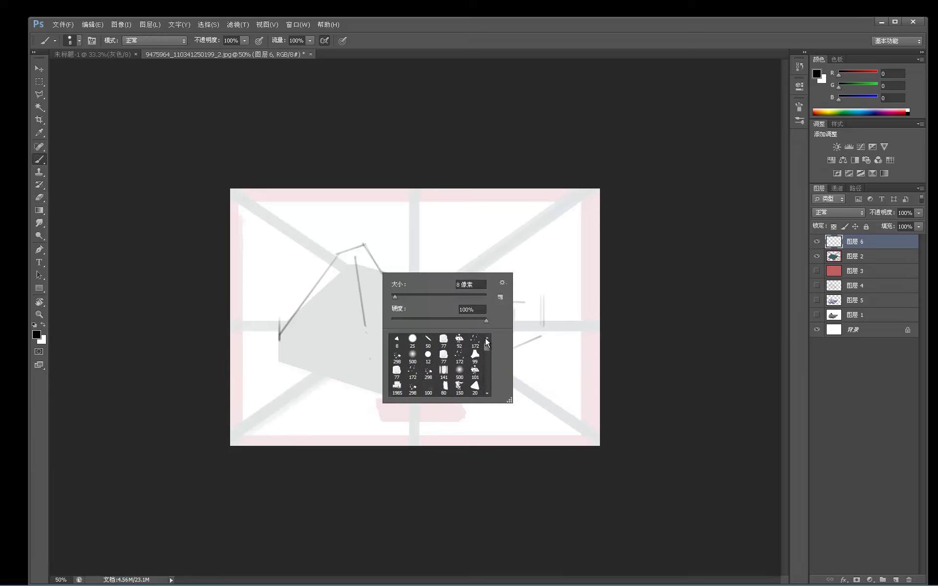
double_click(428, 339)
key("bracketleft")
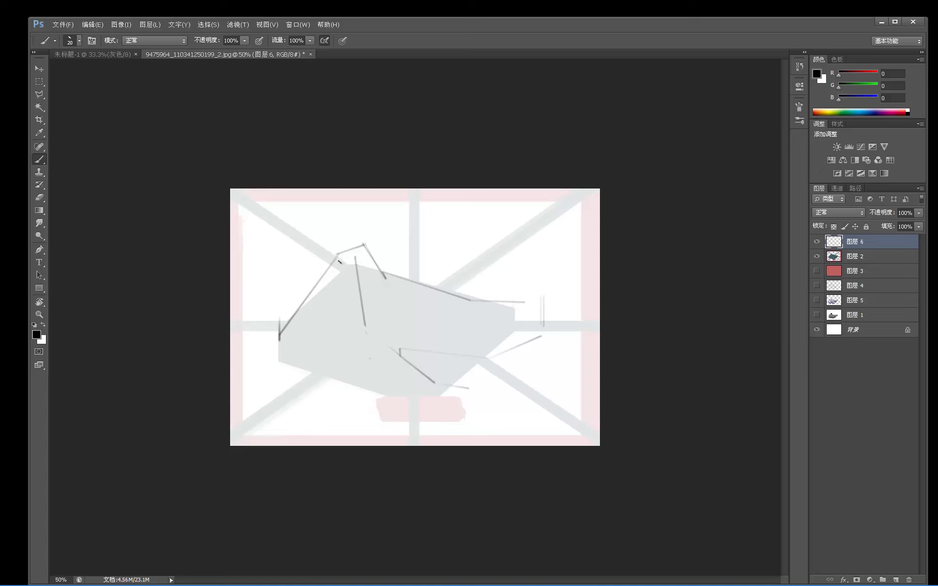
- Sketch the left banana's outer and inner edges with loose slanted strokes, undoing the misplaced ones
mouse_move(335, 263)
left_mouse_down()
mouse_move(299, 331)
mouse_move(306, 307)
mouse_move(338, 381)
left_mouse_up()
left_click_drag(304, 282, 314, 283)
key("ctrl+z")
left_click_drag(279, 340, 310, 281)
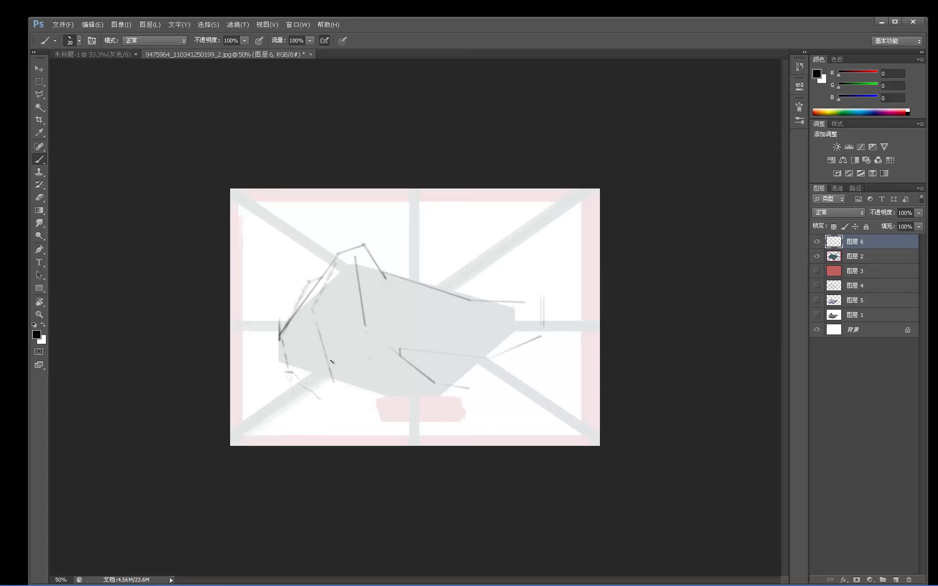
left_click_drag(339, 368, 348, 386)
key("ctrl+z")
left_click_drag(289, 374, 320, 399)
- Hide layers 图层 2 and 图层 6, and show and select the red line-art layer 图层 4
left_click(816, 256)
left_click(816, 285)
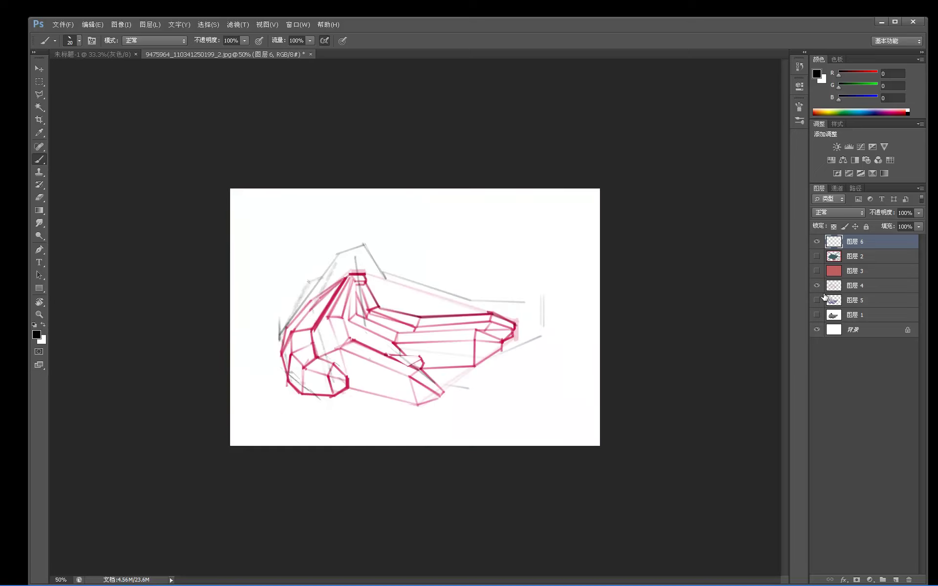
left_click(817, 285)
left_click(817, 285)
left_click(834, 287)
left_click(816, 241)
left_click(816, 286)
left_click(816, 286)
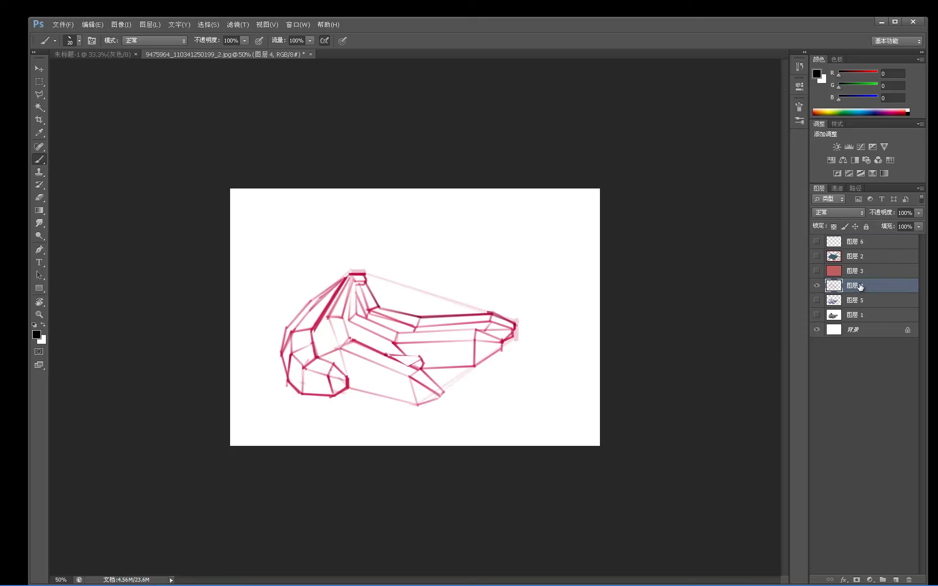
- Duplicate 图层 4, hide the original, place the copy just above 图层 2, and show 图层 2 again
key("ctrl+j")
left_click(816, 300)
left_click_drag(872, 287, 883, 254)
left_click(816, 271)
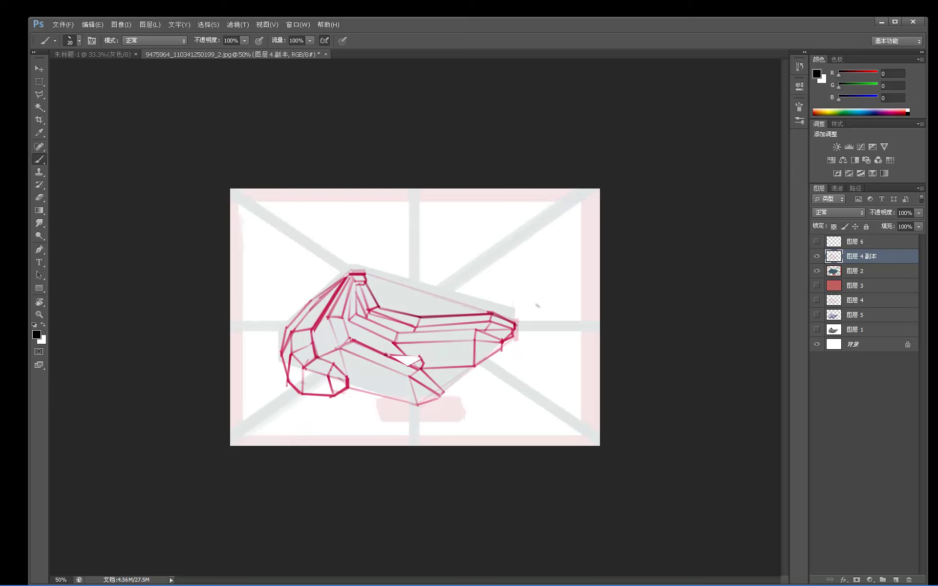
- Move and enlarge the copied line art to fit the composition diagram, and fade the copy to 34% opacity
key("v")
mouse_move(447, 333)
left_mouse_down()
mouse_move(459, 316)
mouse_move(452, 335)
mouse_move(467, 336)
left_mouse_up()
key("ctrl+t")
mouse_move(519, 398)
left_mouse_down()
mouse_move(555, 425)
mouse_move(553, 407)
mouse_move(524, 386)
left_mouse_up()
key("Return")
left_click_drag(889, 215, 852, 215)
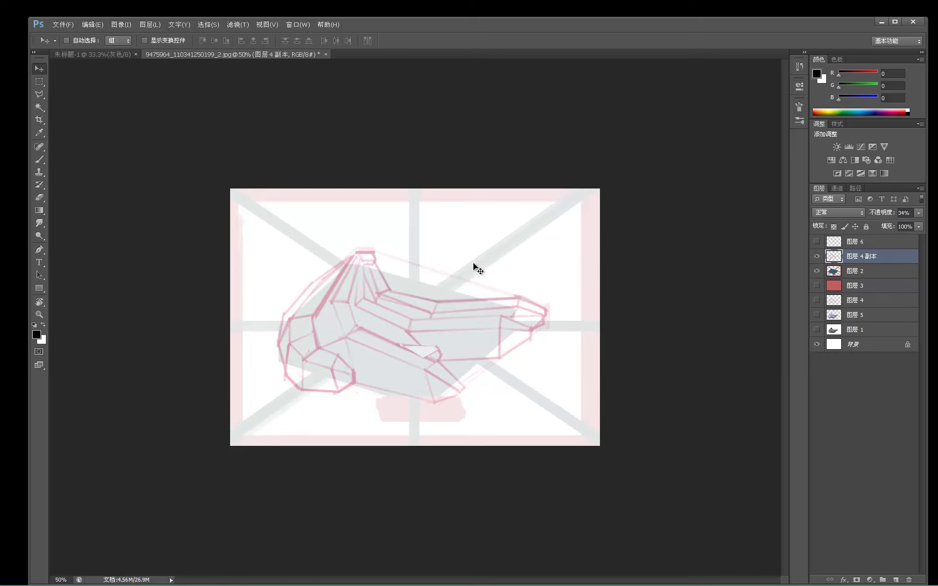
- Choose the 8 px brush preset, and set the foreground to dark grey (RGB 40, 40, 40) and the background to dark red (RGB 107, 0, 0)
key("b")
right_click(417, 268)
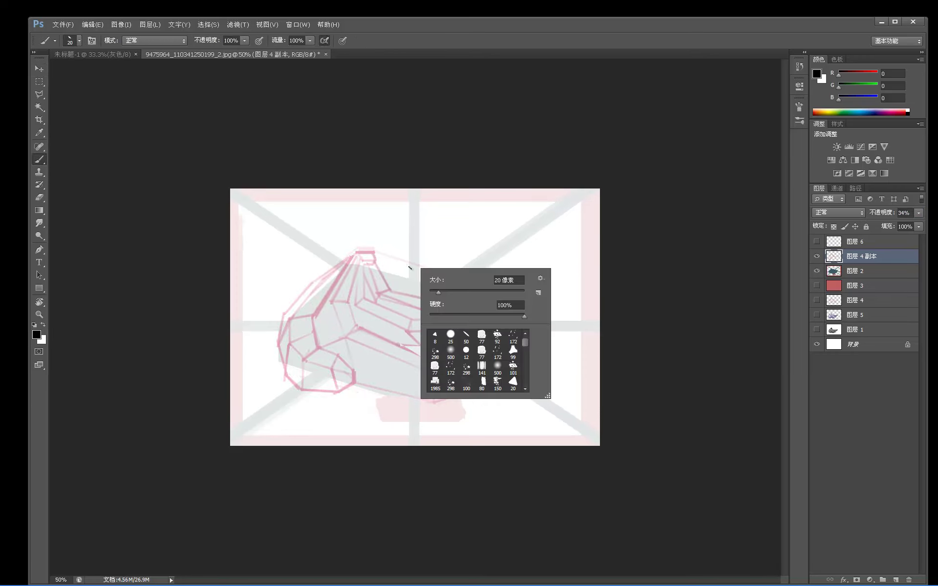
left_click(433, 339)
mouse_move(354, 249)
left_mouse_down()
mouse_move(378, 249)
mouse_move(374, 240)
left_mouse_up()
key("ctrl+z")
left_click(145, 280, "alt")
left_click(42, 340)
left_click_drag(199, 215, 246, 241)
left_click(341, 169)
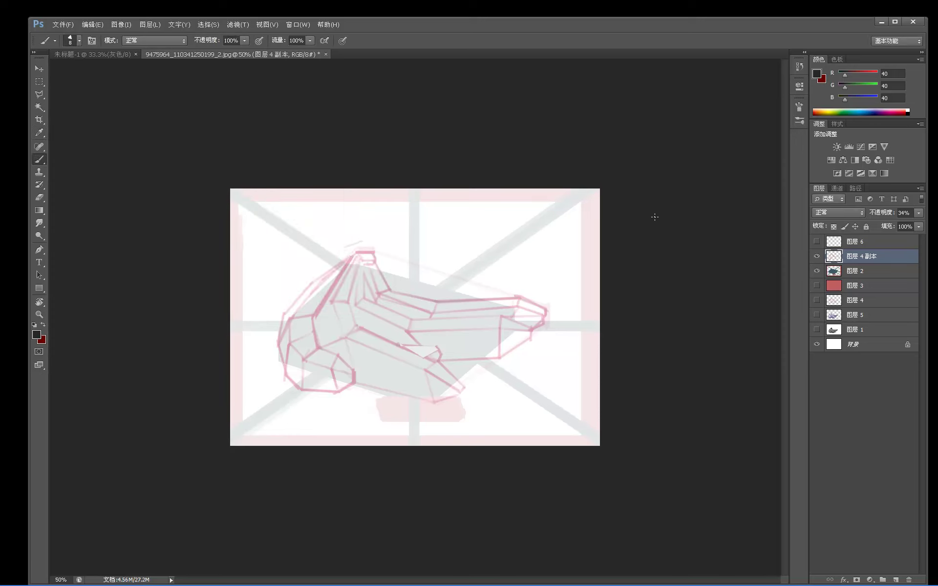
- Create a new empty layer above 图层 6, keeping 图层 6 hidden
left_click(859, 245)
left_click(817, 242)
left_click(817, 242)
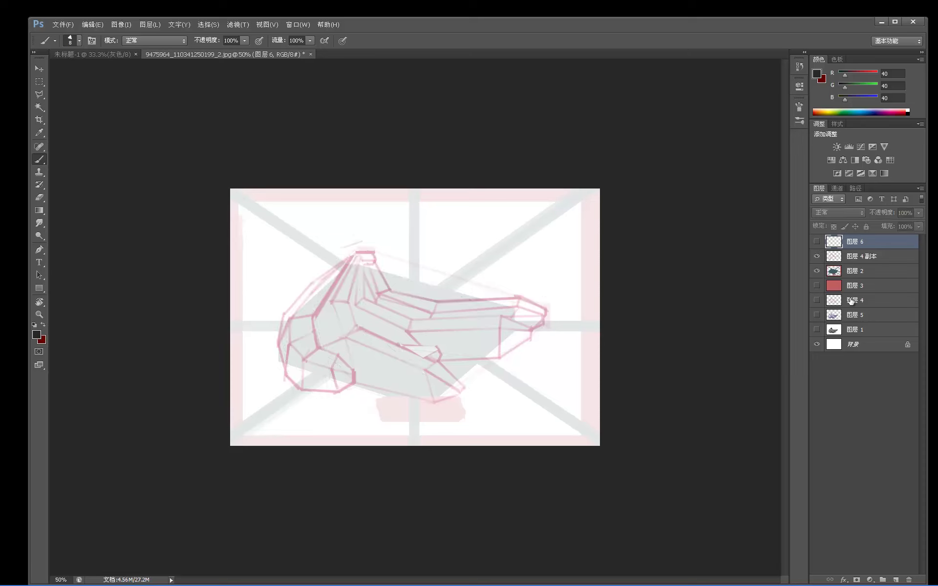
key("ctrl+shift+alt+n")
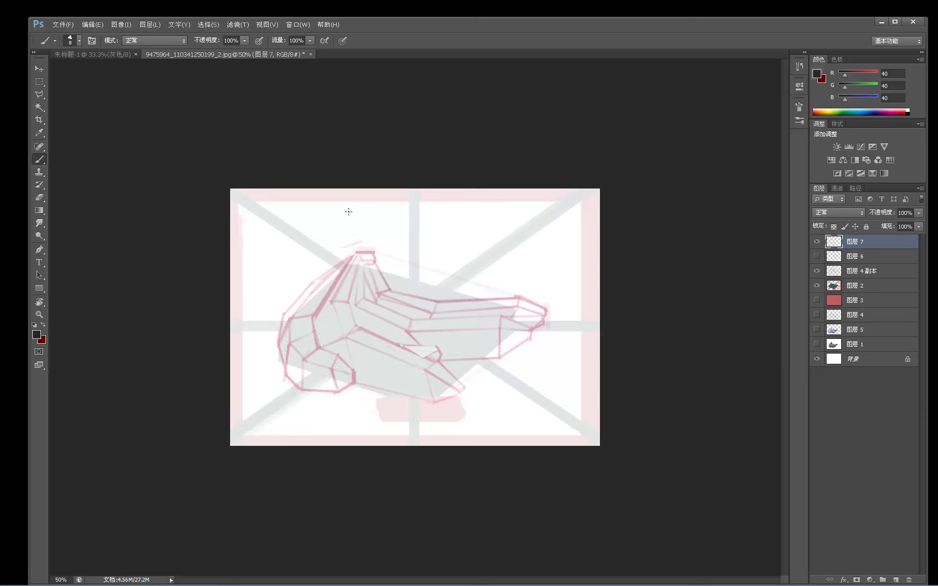
- Outline the stem's rectangular top in dark grey, swap to dark red to reinforce it, and erase the overshooting line ends
left_click_drag(337, 249, 357, 240)
mouse_move(348, 241)
left_mouse_down()
mouse_move(382, 242)
mouse_move(382, 249)
left_mouse_up()
left_click(43, 324)
left_click_drag(353, 240, 380, 247)
left_click_drag(367, 249, 382, 245)
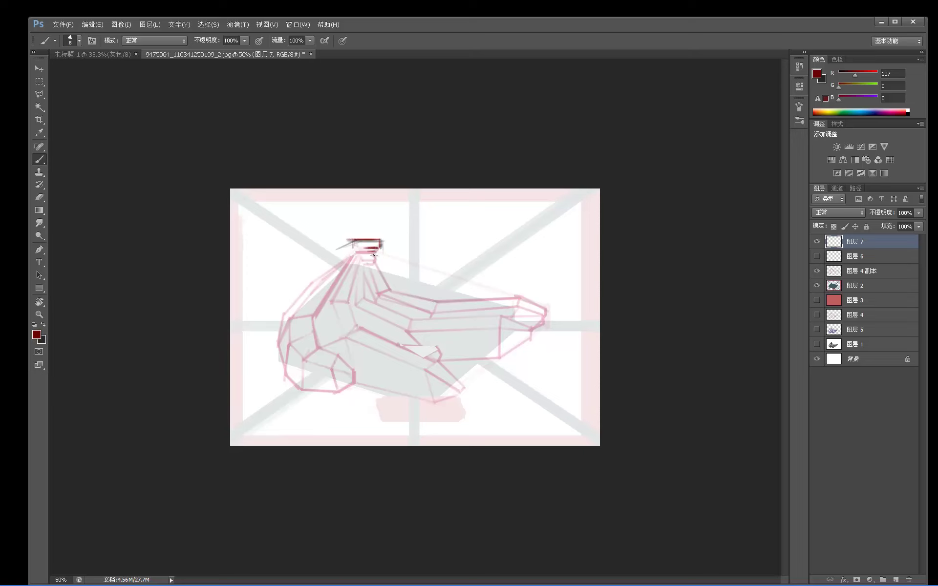
key("e")
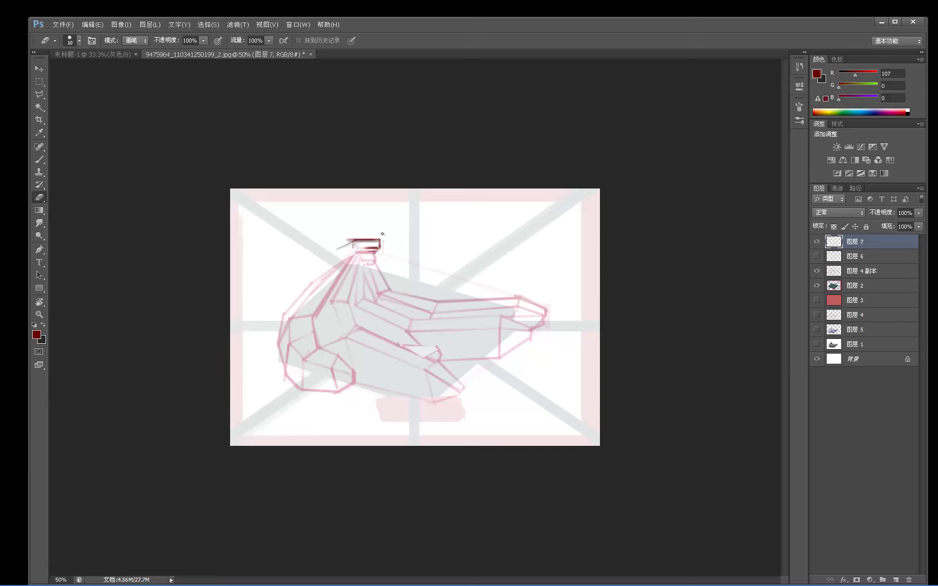
key("b")
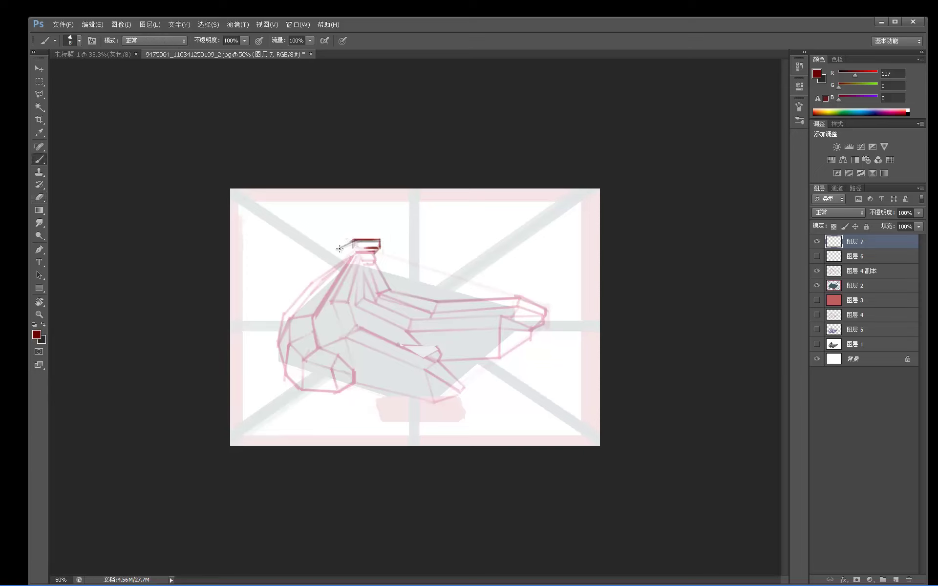
- Draw the left banana's outer contour in dark red with straight strokes from the stem down to its lower bend
left_click_drag(343, 245, 305, 295)
mouse_move(341, 259)
left_mouse_down()
mouse_move(330, 282)
mouse_move(355, 246)
mouse_move(303, 291)
mouse_move(324, 275)
left_mouse_up()
left_click_drag(280, 319, 313, 278)
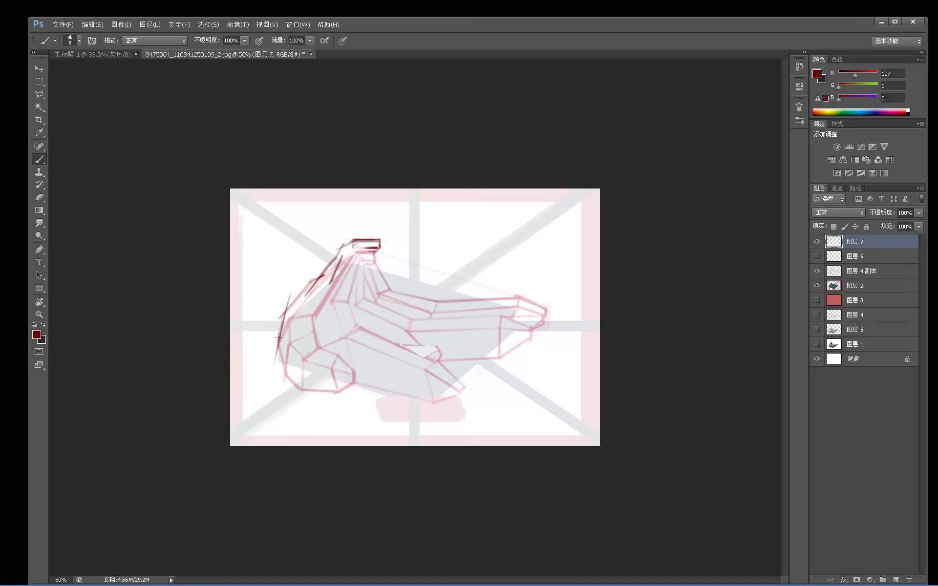
left_click_drag(270, 353, 290, 288)
left_click_drag(276, 342, 291, 385)
- Draw the left banana's curled front end, with its upper edge, inner edge, tip facets and underside, and erase the overshooting strokes
mouse_move(315, 343)
left_mouse_down()
mouse_move(344, 357)
mouse_move(356, 382)
left_mouse_up()
key("e")
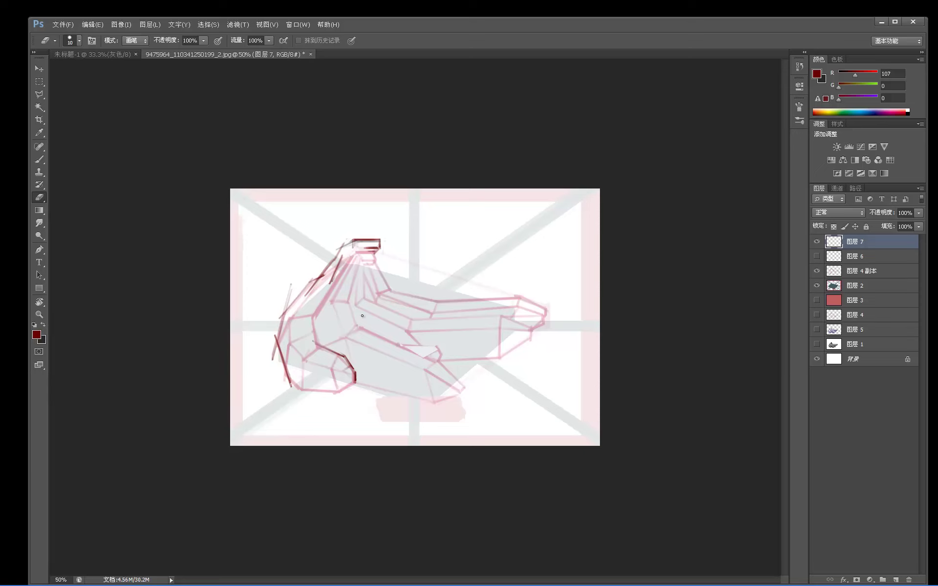
key("b")
left_click_drag(297, 359, 330, 369)
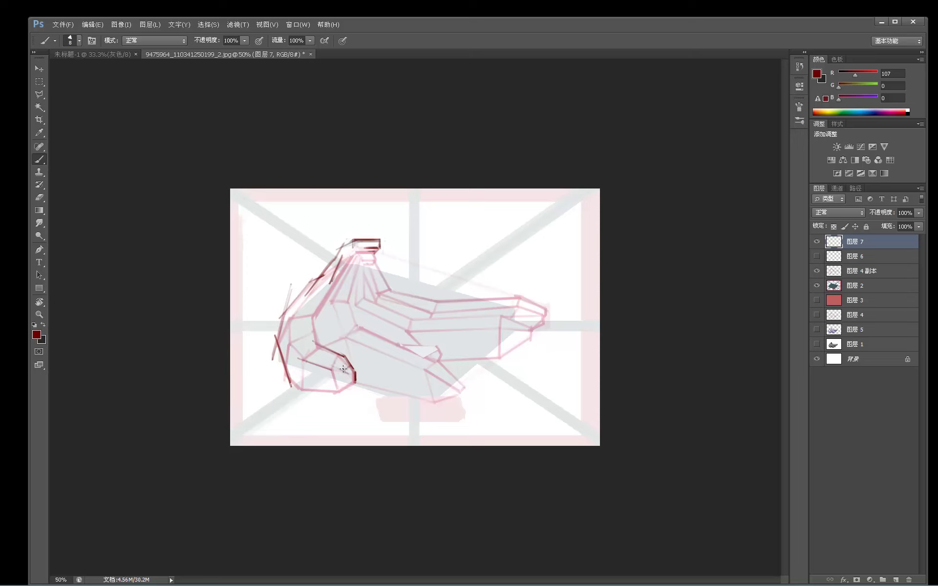
key("e")
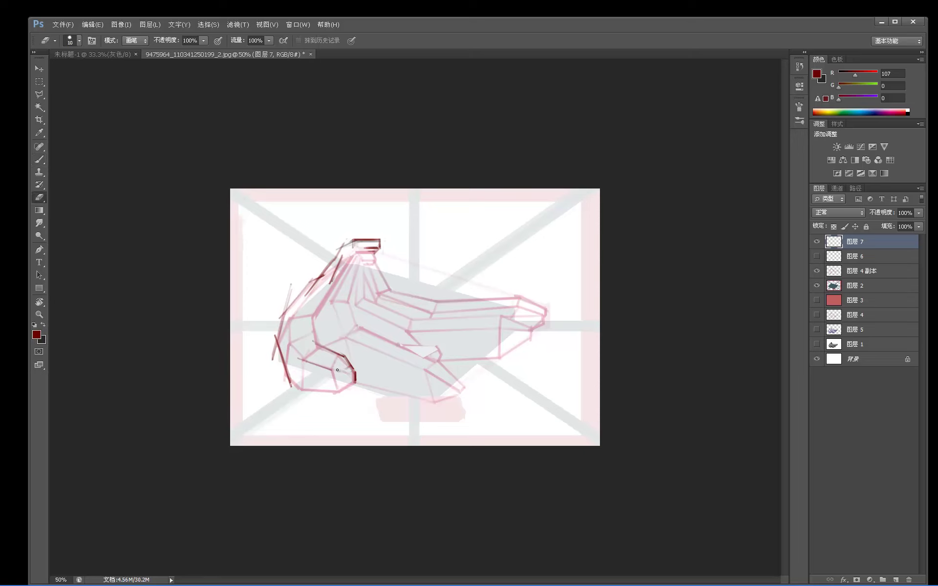
key("b")
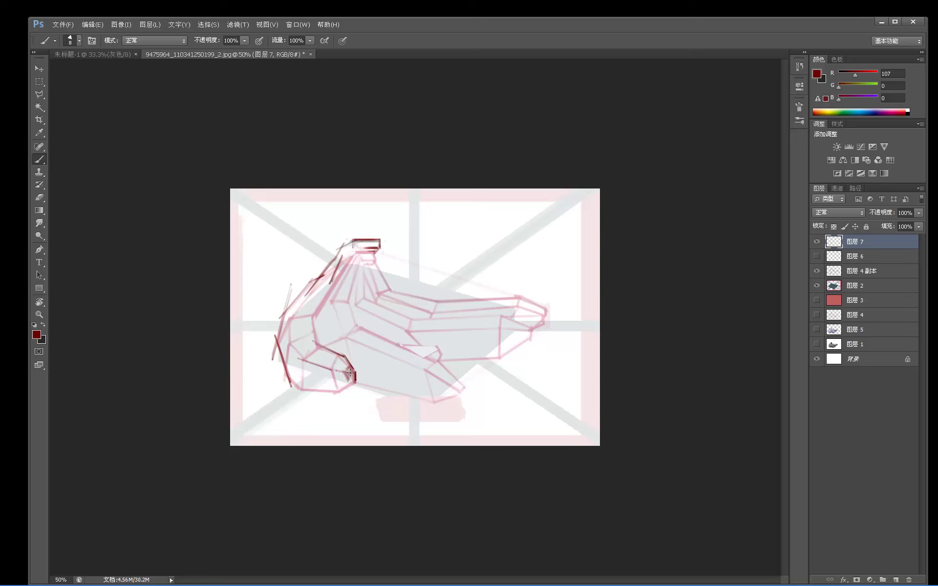
mouse_move(356, 376)
left_mouse_down()
mouse_move(343, 391)
mouse_move(315, 395)
mouse_move(359, 387)
left_mouse_up()
key("e")
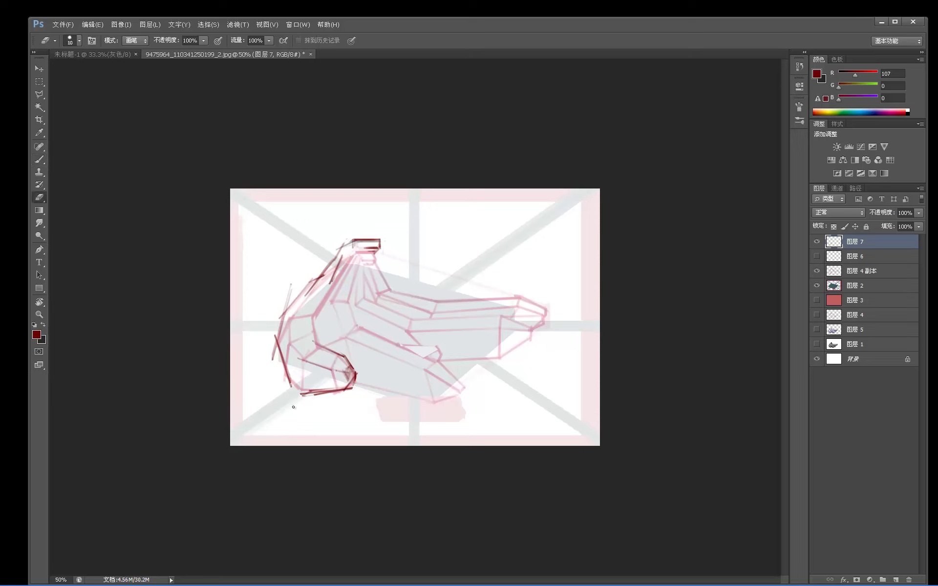
left_click_drag(304, 396, 268, 373)
key("b")
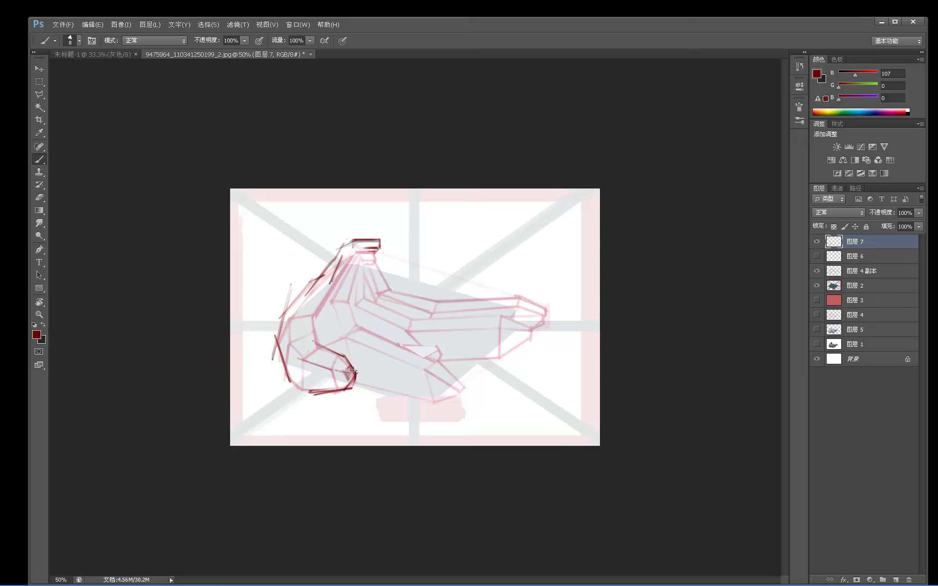
- Draw the front banana's lower contour from the left banana's tip to the lower right, and erase the stray line ends
left_click_drag(416, 401, 362, 374)
left_click_drag(414, 402, 363, 378)
mouse_move(415, 403)
left_mouse_down()
mouse_move(353, 376)
mouse_move(416, 402)
left_mouse_up()
mouse_move(453, 398)
left_mouse_down()
mouse_move(409, 402)
mouse_move(454, 397)
left_mouse_up()
key("e")
left_click_drag(390, 394, 417, 405)
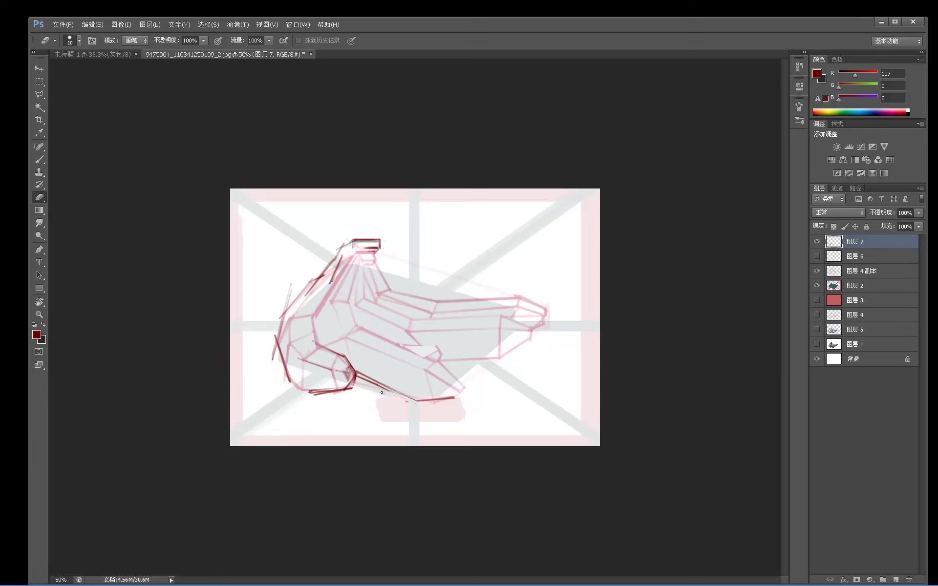
key("b")
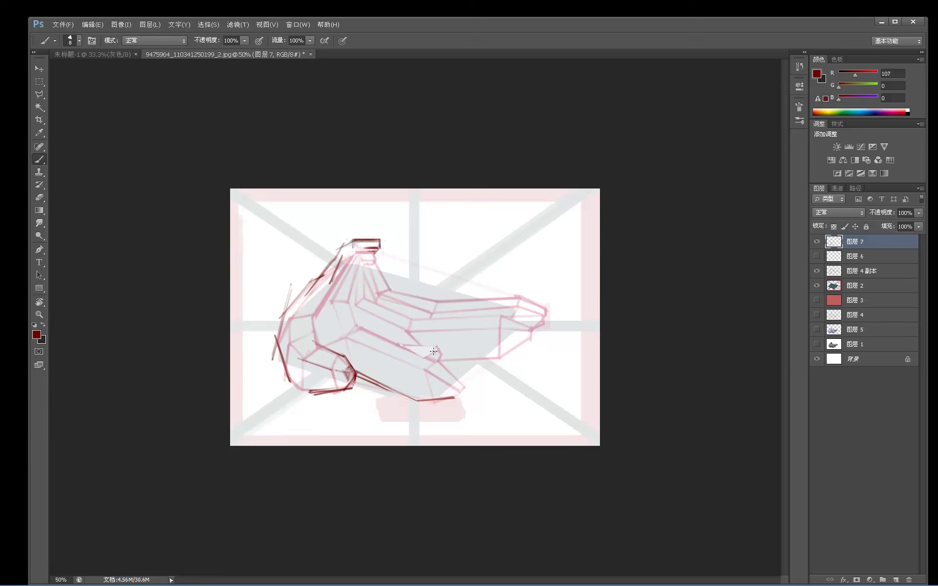
- Draw the front banana's upper edge and its slanted tip in dark red, and clean up the tip with the eraser
left_click_drag(361, 324, 409, 343)
mouse_move(467, 387)
left_mouse_down()
mouse_move(438, 358)
mouse_move(470, 392)
left_mouse_up()
left_click_drag(465, 383, 461, 397)
key("e")
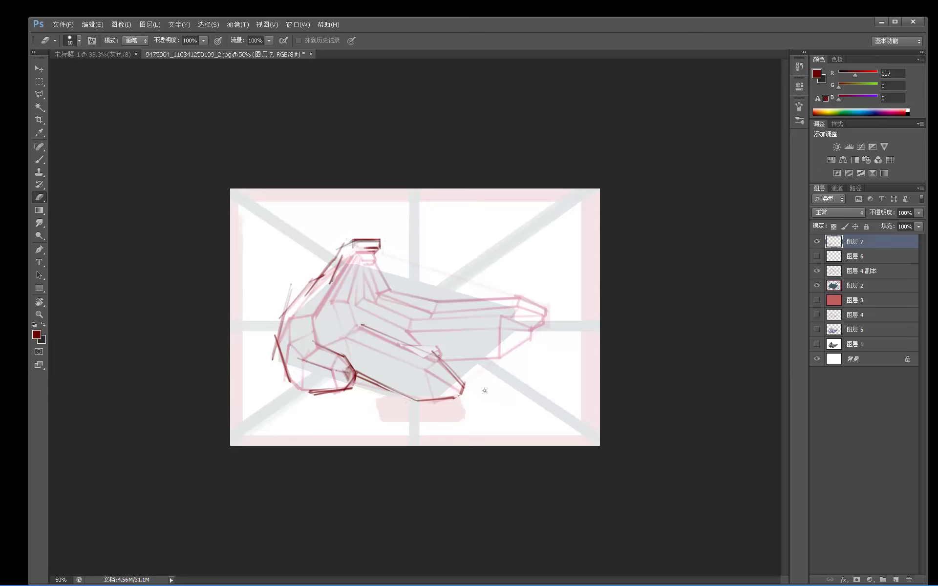
key("b")
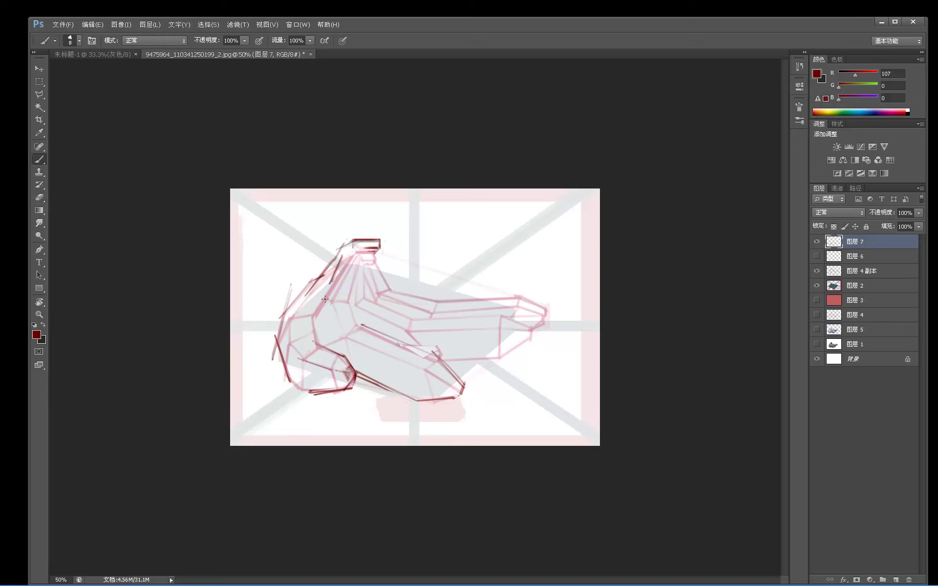
- Draw the front banana's bent edge from the stem down to its upper contour, and tidy the line near the stem
left_click_drag(349, 290, 365, 330)
mouse_move(364, 252)
left_mouse_down()
mouse_move(349, 293)
mouse_move(362, 255)
left_mouse_up()
key("e")
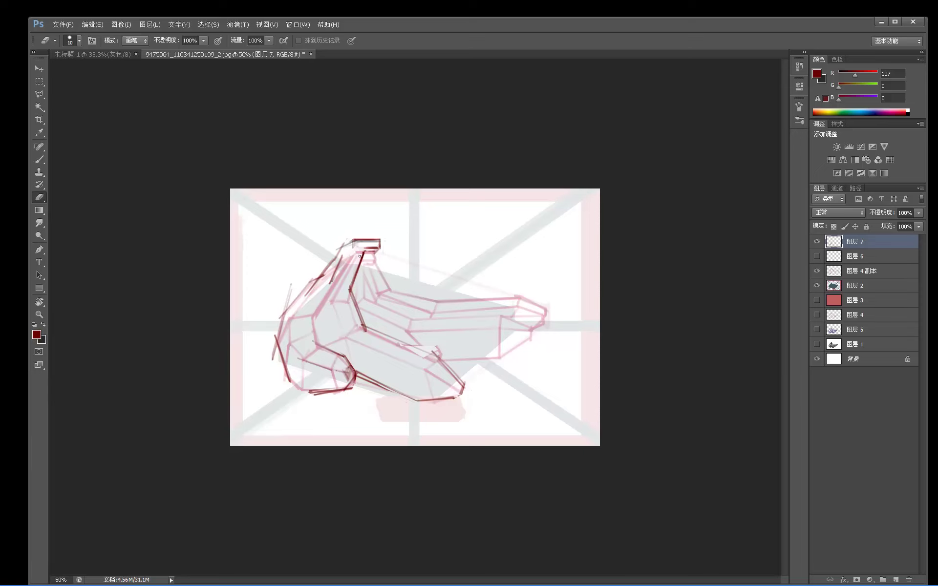
key("b")
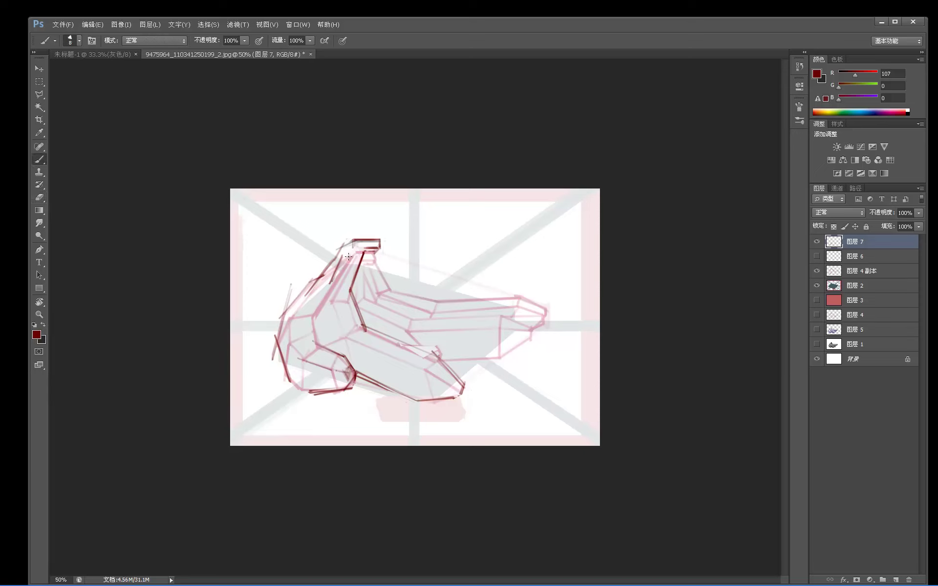
- Draw the left banana's inner edge in dark red from below the stem down to its curled front end, erasing the excess strokes
left_click_drag(327, 303, 352, 250)
left_click_drag(352, 250, 324, 306)
key("e")
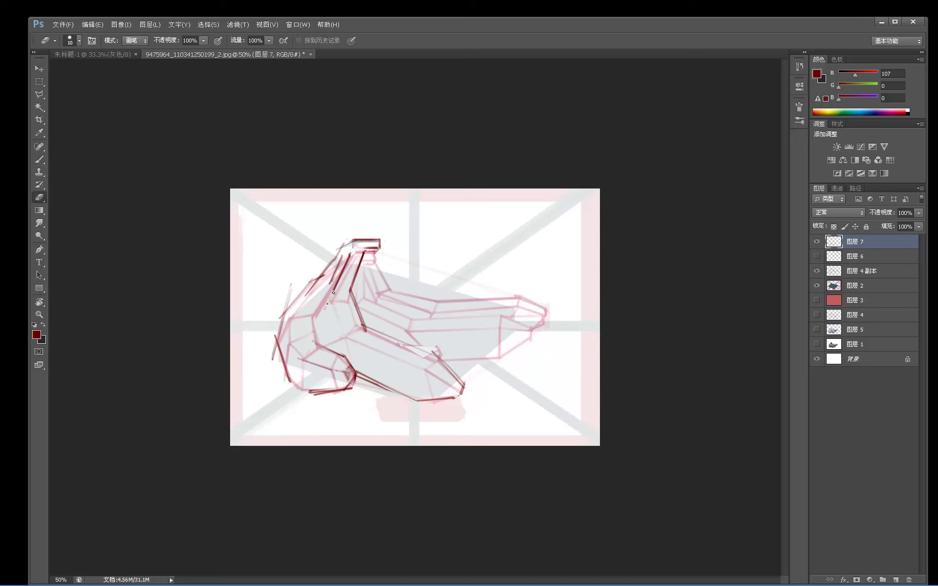
key("b")
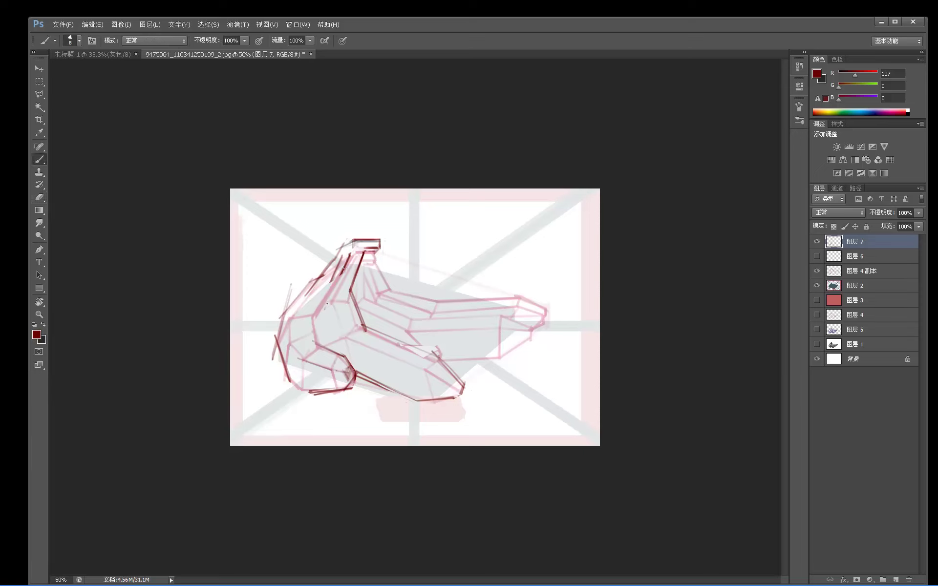
key("e")
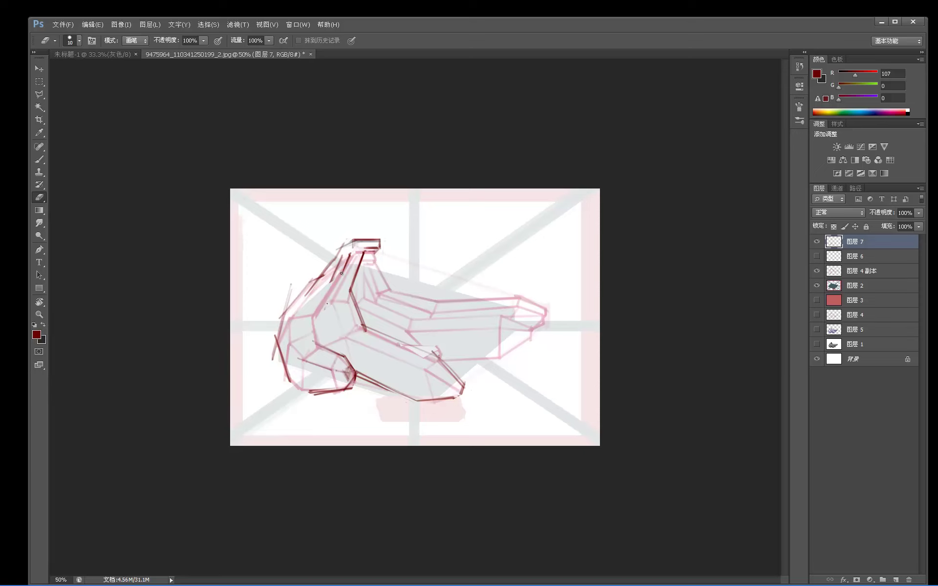
key("b")
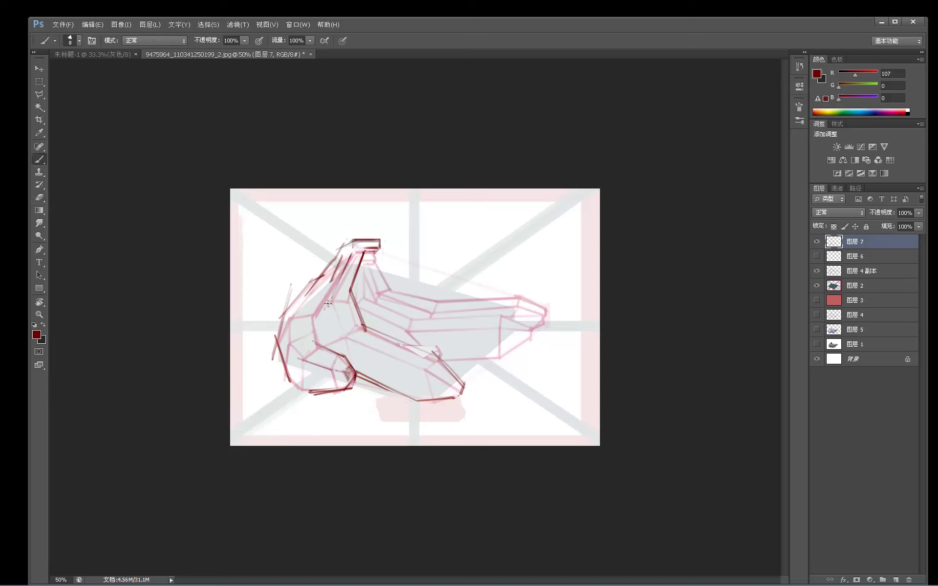
mouse_move(316, 300)
left_mouse_down()
mouse_move(317, 344)
mouse_move(316, 331)
left_mouse_up()
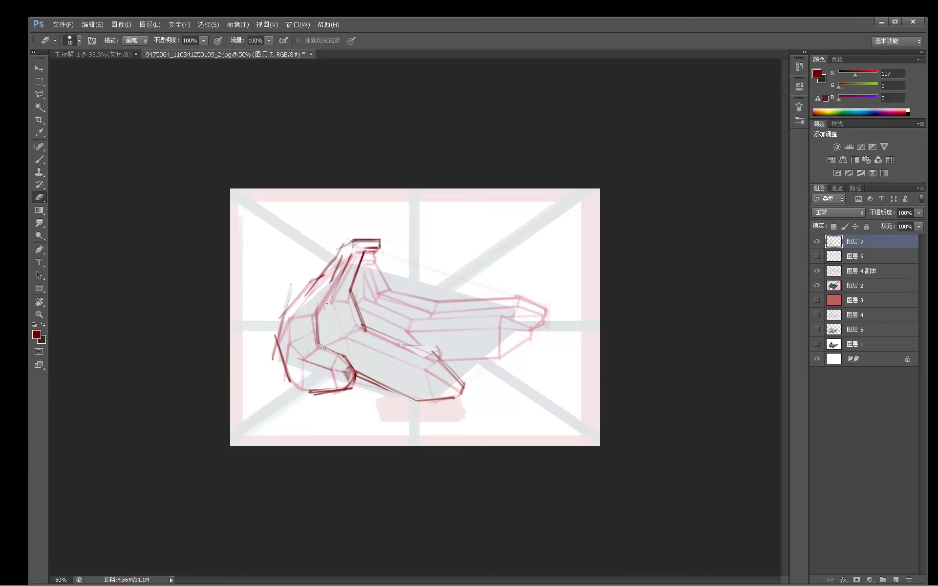
- Redraw the upper edge of the left banana's curled end and its outer left contour, and erase the stray line ends
left_click_drag(308, 333, 349, 358)
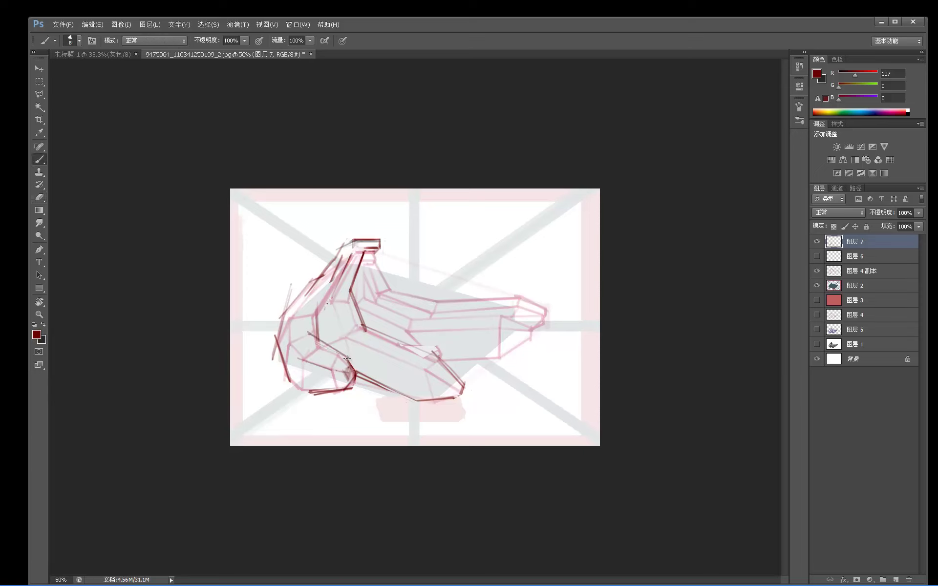
key("e")
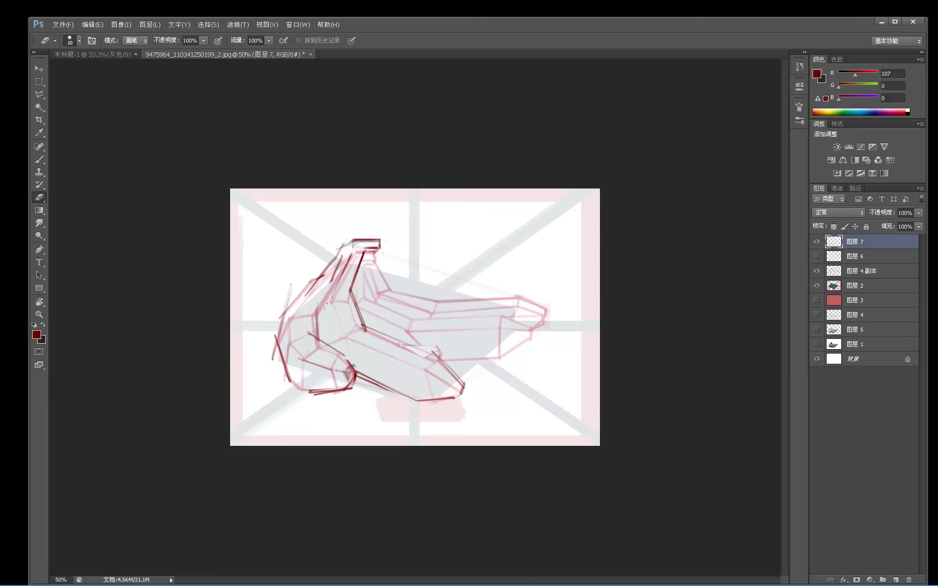
key("b")
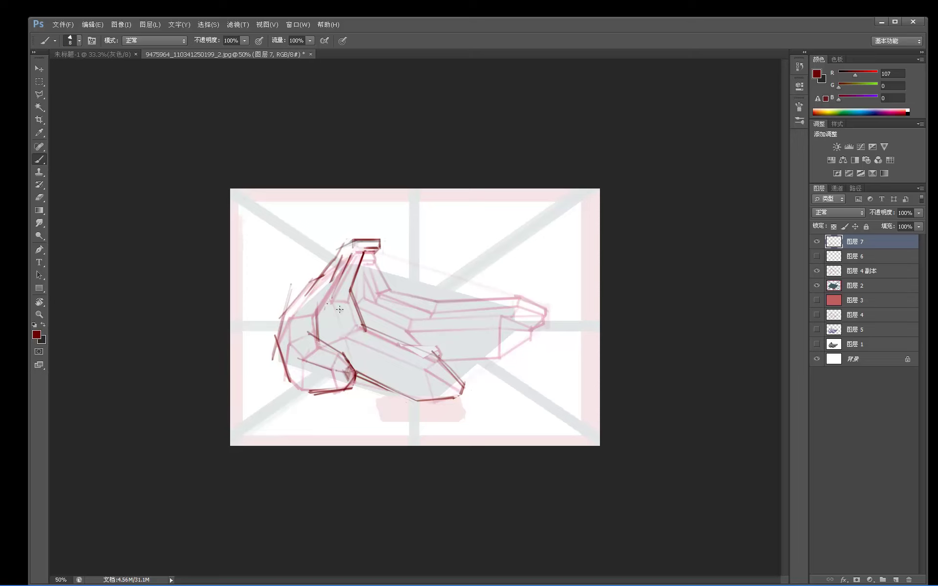
key("e")
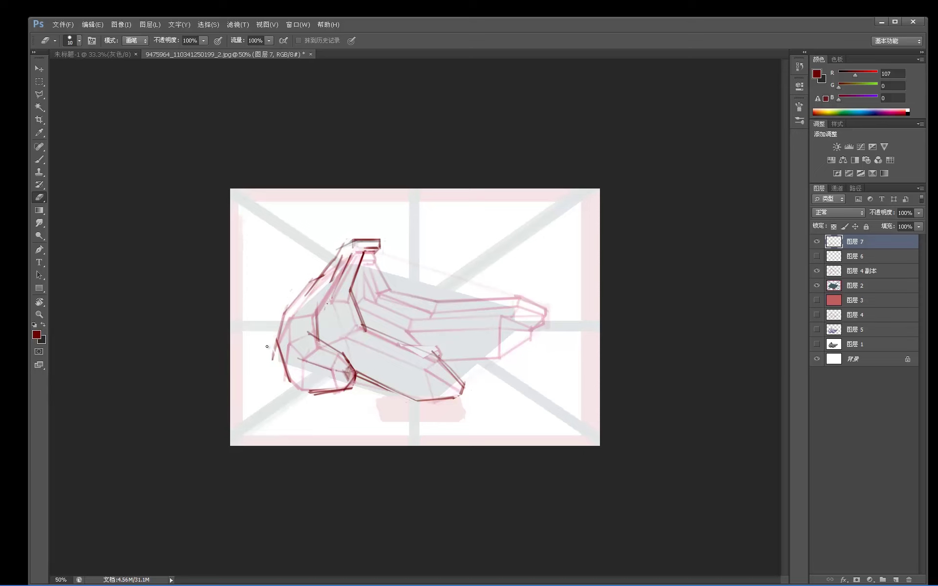
- Draw the lower contour of the banana behind the front one, from the front banana's tip up to its right end, and trim the overshoot
key("b")
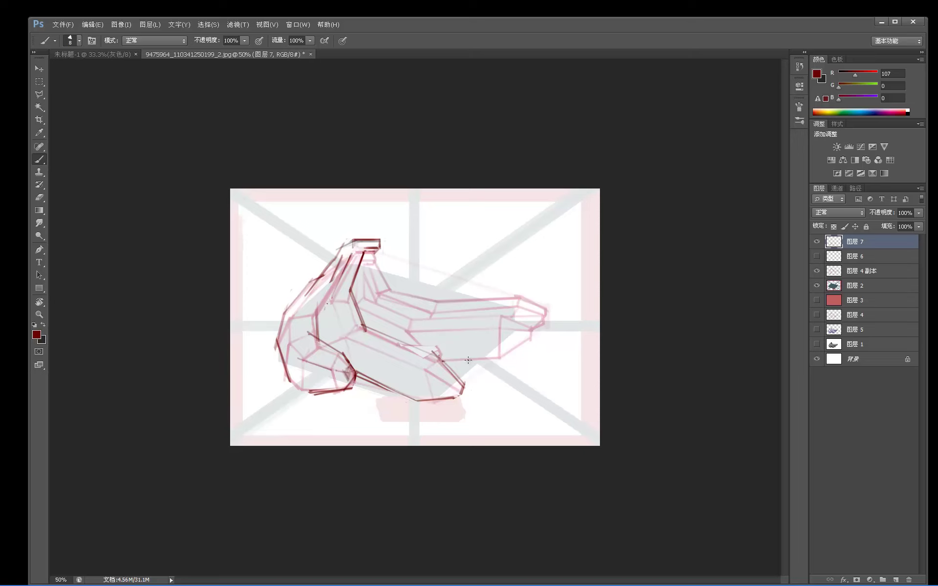
mouse_move(441, 362)
left_mouse_down()
mouse_move(500, 357)
mouse_move(536, 337)
mouse_move(485, 364)
left_mouse_up()
left_click_drag(536, 341, 537, 326)
key("e")
key("b")
key("e")
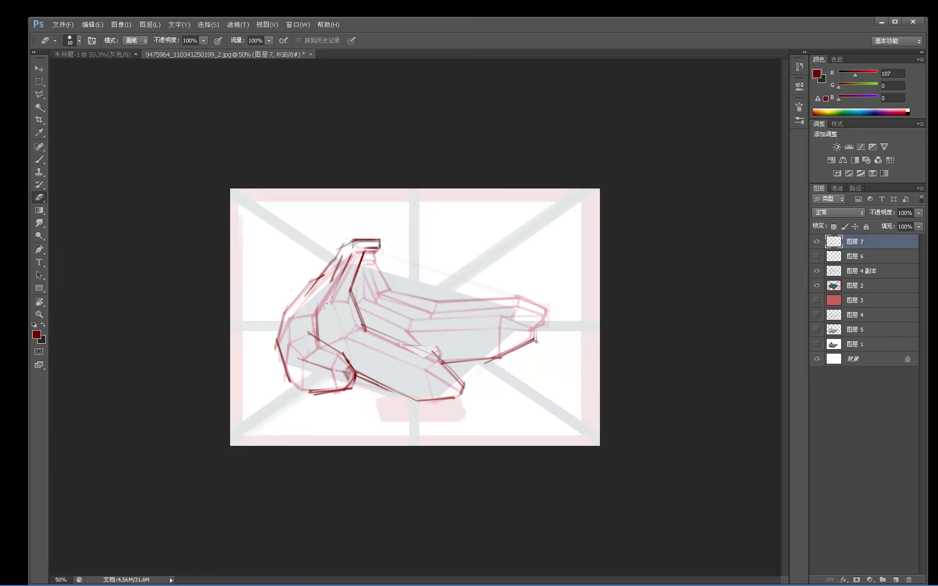
- Draw that banana's slanted upper edge and blunt tip, and add the short end edge of the banana above it
key("b")
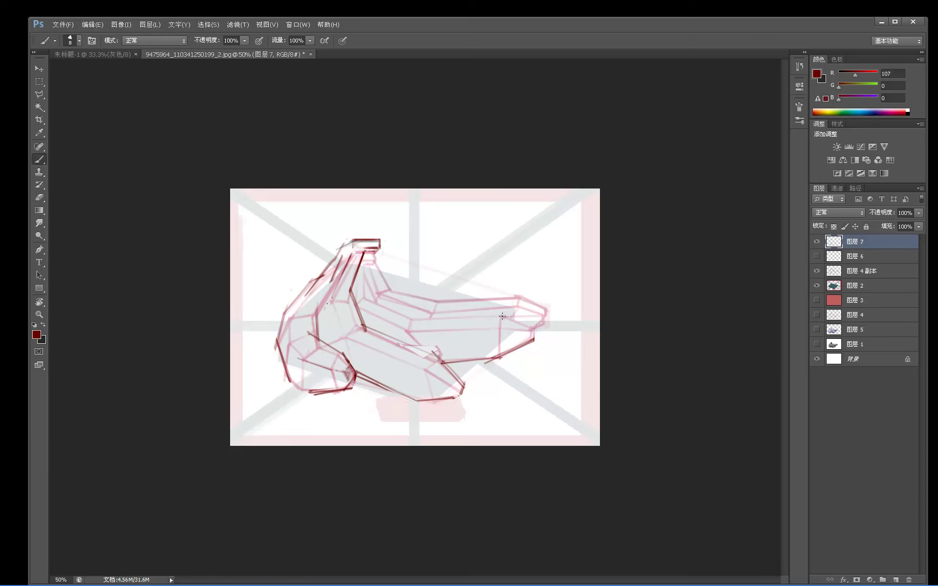
mouse_move(501, 316)
left_mouse_down()
mouse_move(518, 324)
mouse_move(479, 314)
mouse_move(521, 324)
left_mouse_up()
key("e")
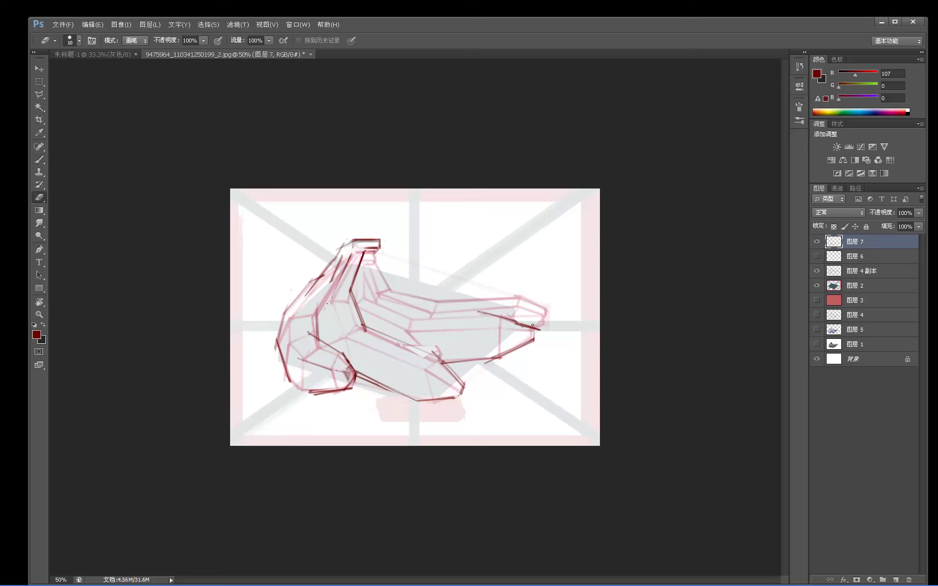
key("b")
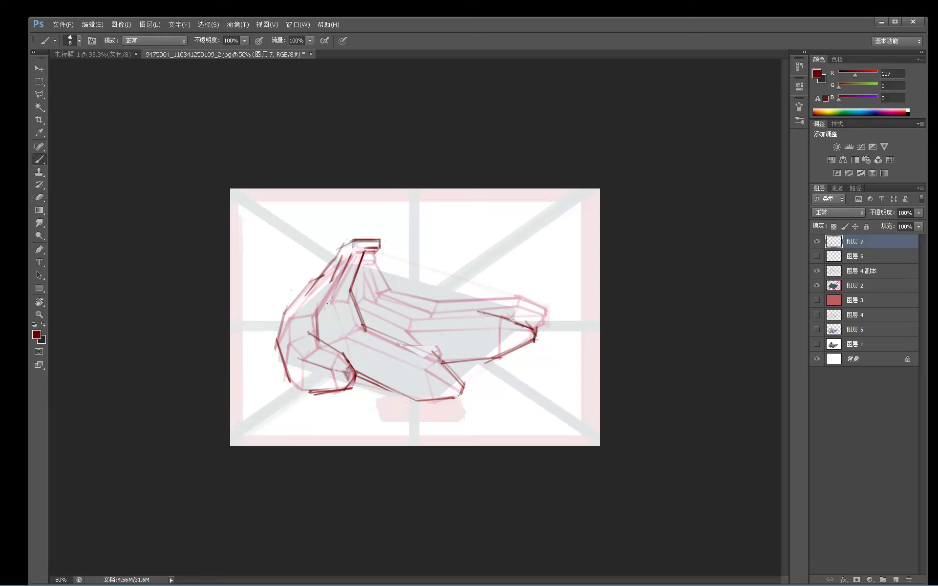
key("e")
key("b")
mouse_move(544, 313)
left_mouse_down()
mouse_move(545, 329)
mouse_move(545, 307)
left_mouse_up()
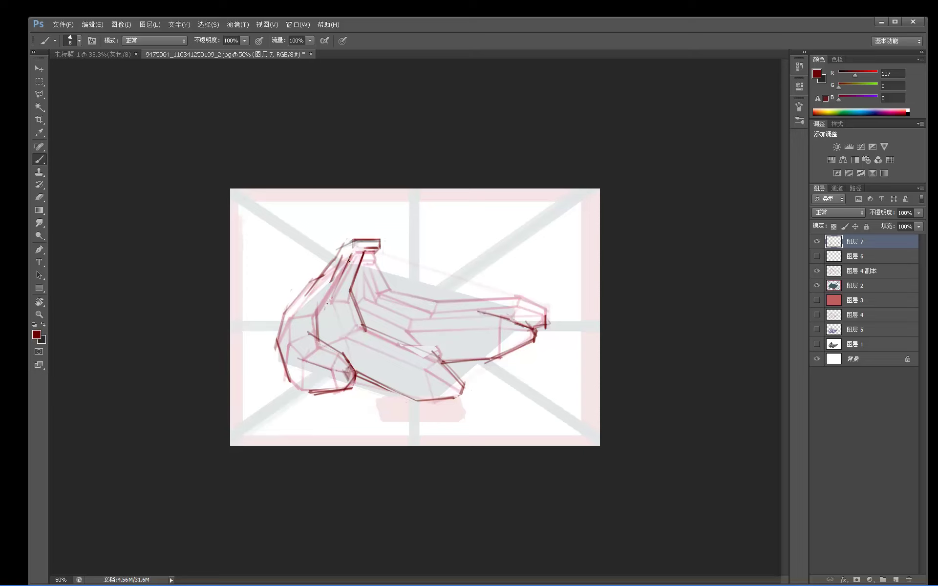
- Draw a dark-red line down from the stem and the bent upper edge of the lower right banana
left_click_drag(367, 251, 365, 295)
left_click_drag(375, 295, 415, 321)
left_click_drag(361, 288, 414, 321)
left_click_drag(408, 316, 487, 313)
left_click_drag(408, 316, 490, 314)
key("e")
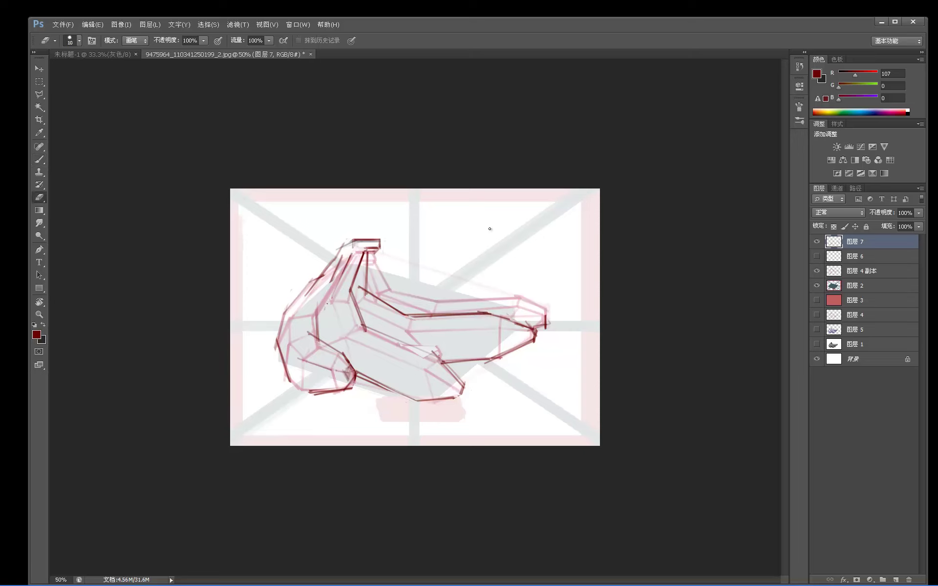
key("b")
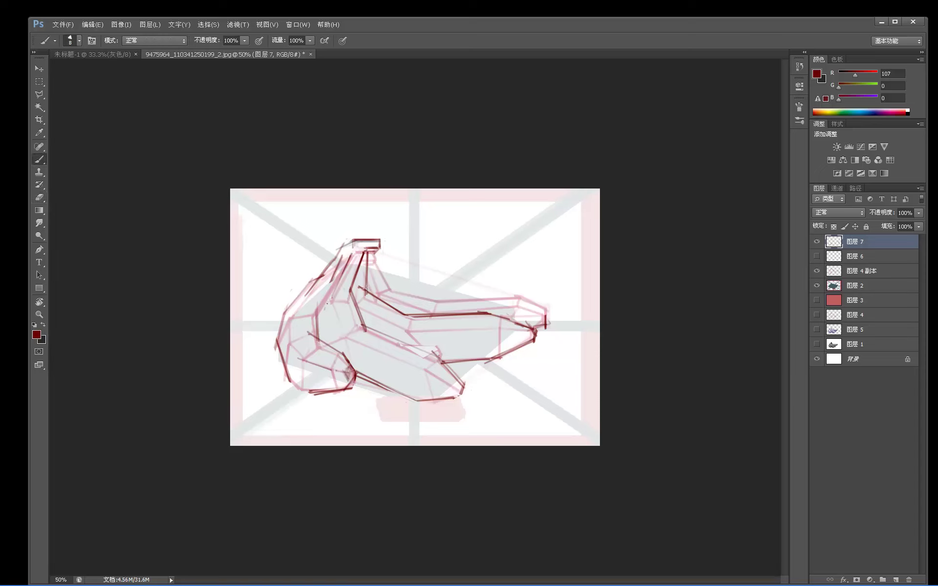
- Add a slanted stroke below the stem, extend the lower right banana's upper edge to its tip, and darken the blunt tip
left_click_drag(376, 272, 387, 297)
key("e")
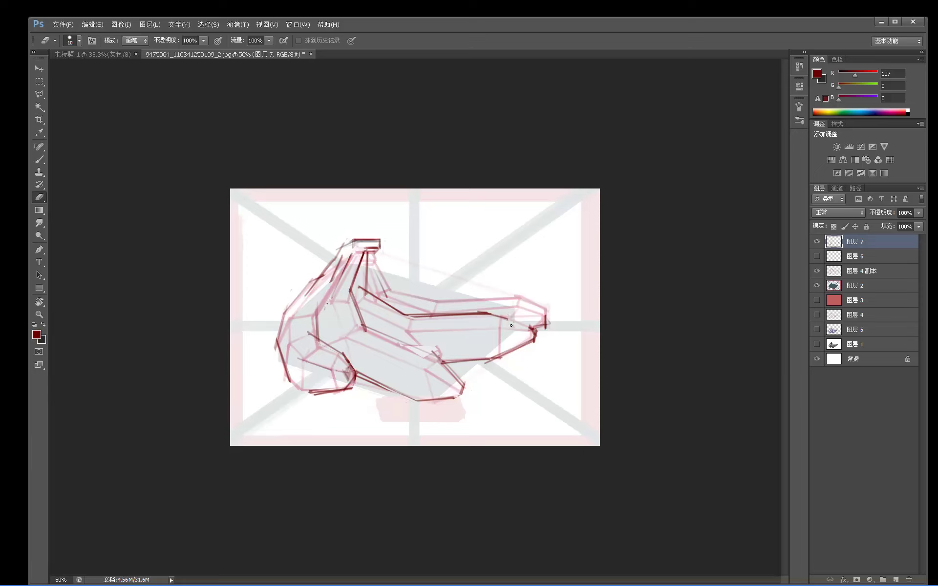
key("b")
left_click_drag(493, 311, 545, 332)
key("e")
key("b")
left_click_drag(530, 329, 527, 327)
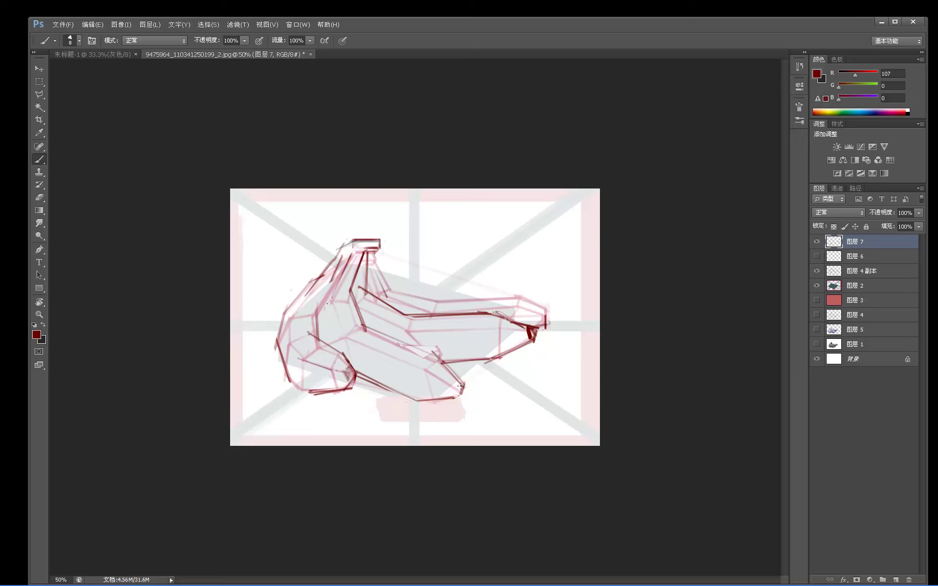
- Darken the front banana's blunt tip, redraw its straight upper edge from the bend to the tip, and trim the excess at the bend
mouse_move(462, 385)
left_mouse_down()
mouse_move(455, 392)
mouse_move(462, 386)
left_mouse_up()
key("e")
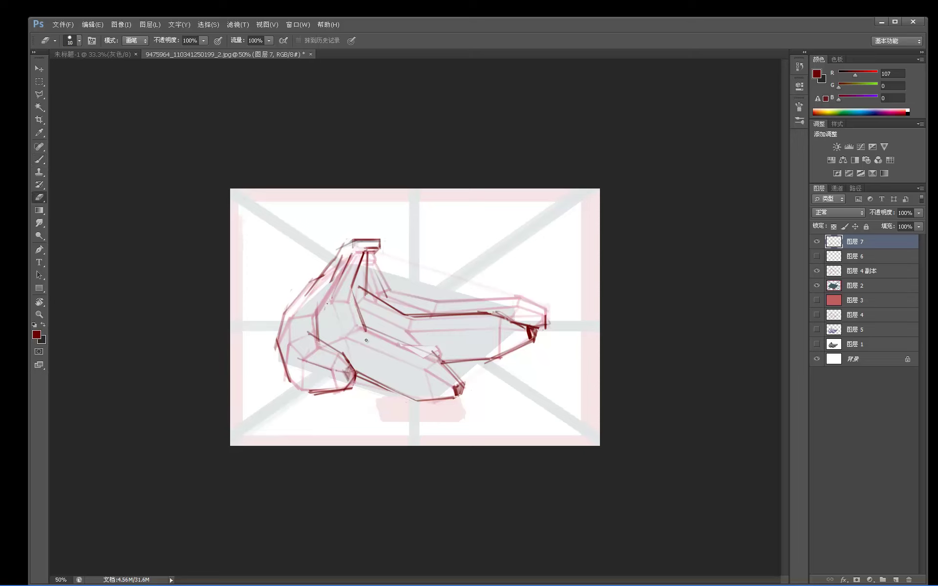
key("b")
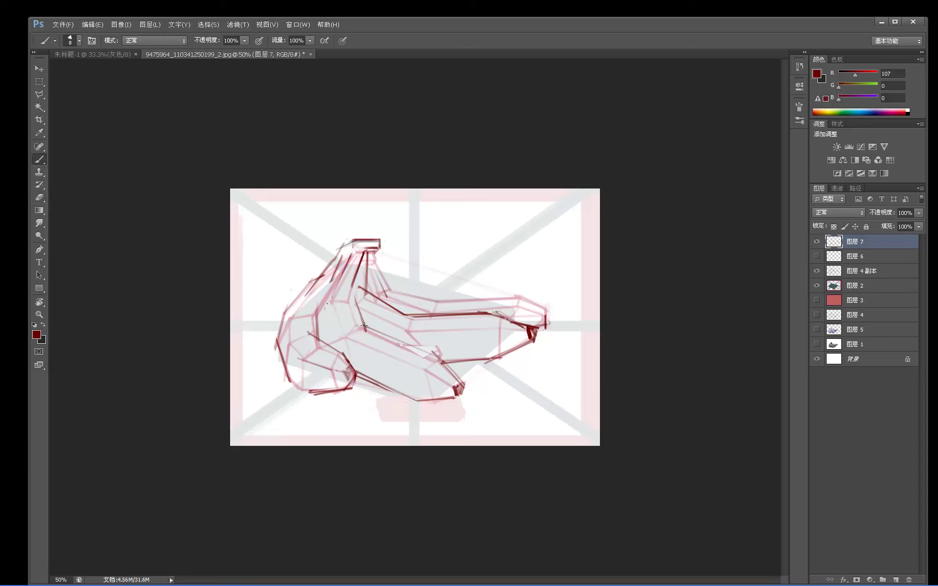
left_click_drag(426, 354, 371, 324)
left_click_drag(423, 354, 361, 320)
key("e")
left_click_drag(362, 323, 372, 330)
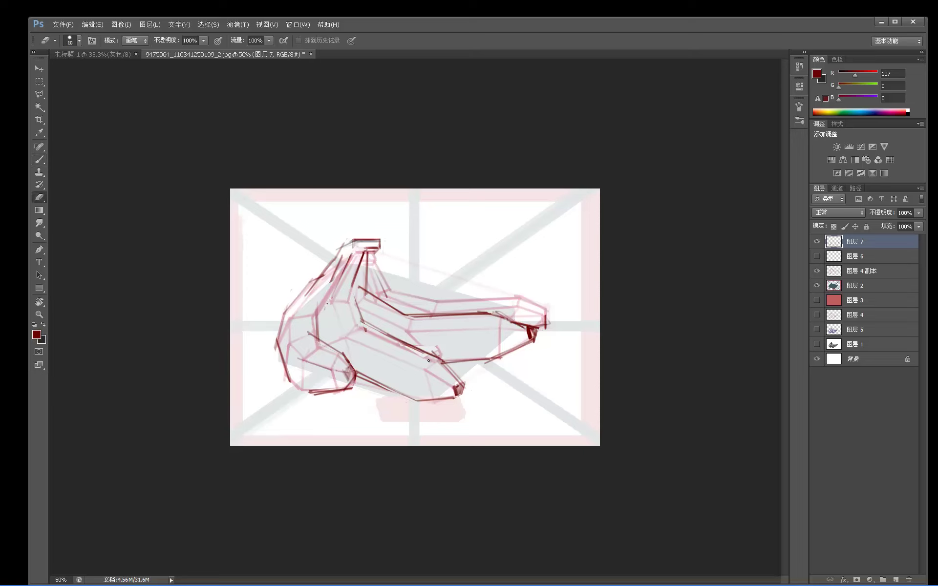
- Sketch the front banana's inner ridge from below the stem down to the bend, reworking the stroke with the eraser
key("b")
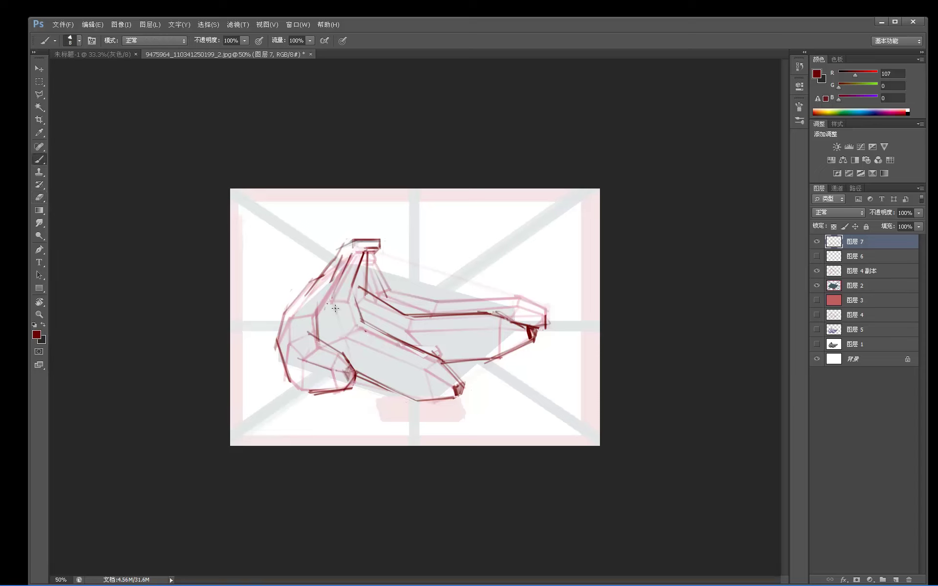
left_click_drag(332, 294, 344, 339)
key("e")
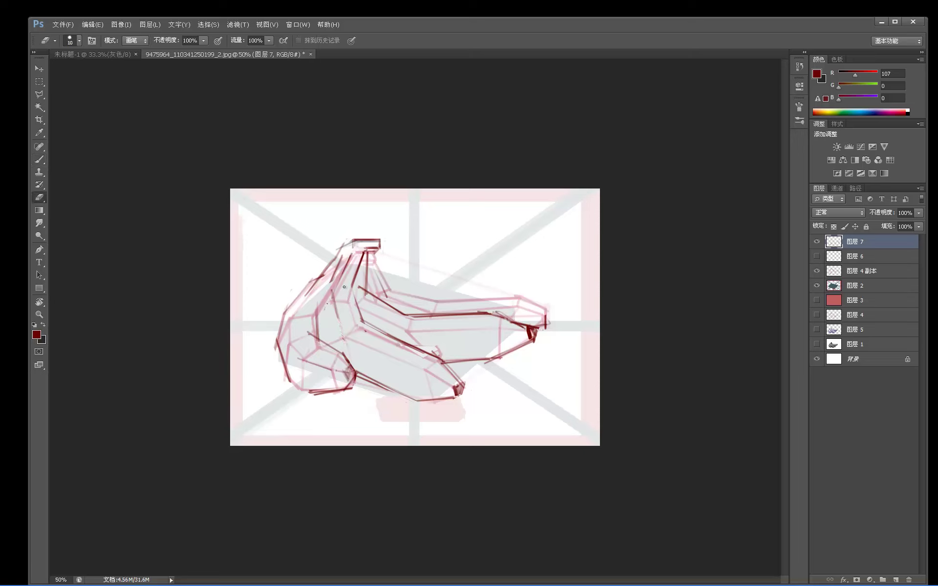
key("b")
left_click_drag(344, 287, 346, 338)
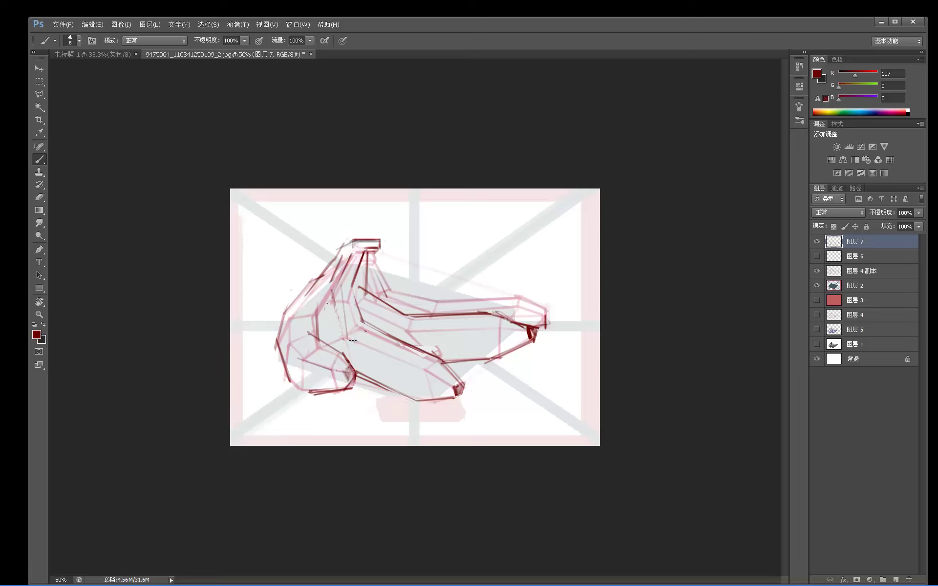
- Continue the front banana's ridge from the bend to its tip, lightening the line with the eraser enlarged to 45
left_click_drag(433, 374, 342, 323)
key("e")
key("bracketright")
key("bracketright")
key("bracketright")
key("bracketright")
key("bracketright")
key("bracketright")
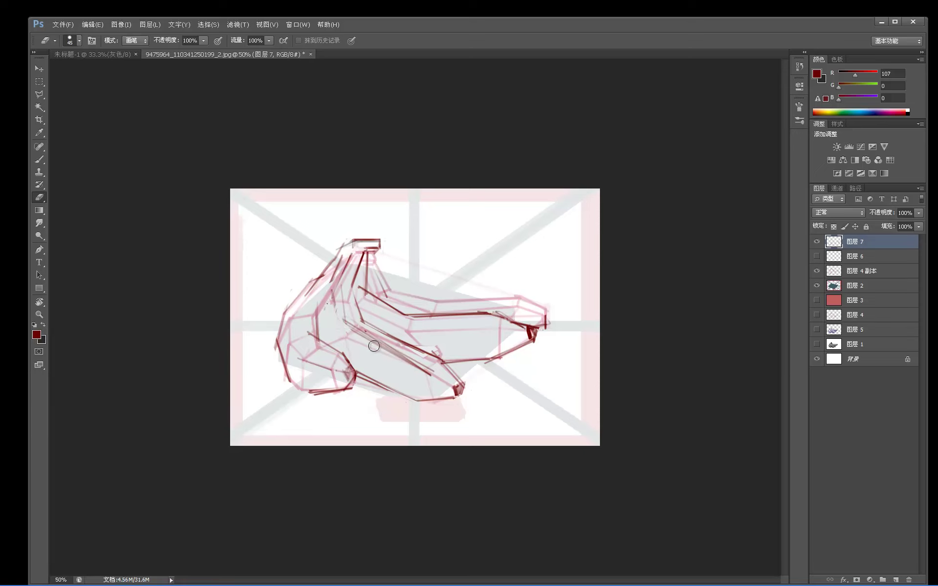
key("b")
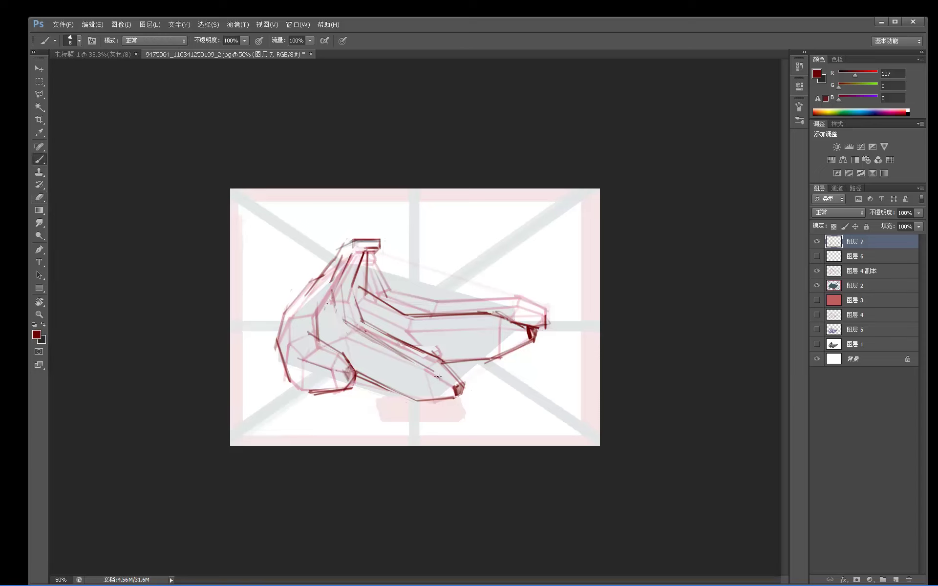
left_click_drag(424, 364, 452, 389)
key("e")
key("b")
- Redraw the left banana's inner edge as straight strokes from below the stem to its curled end, darkening the bend
left_click_drag(340, 283, 324, 301)
key("e")
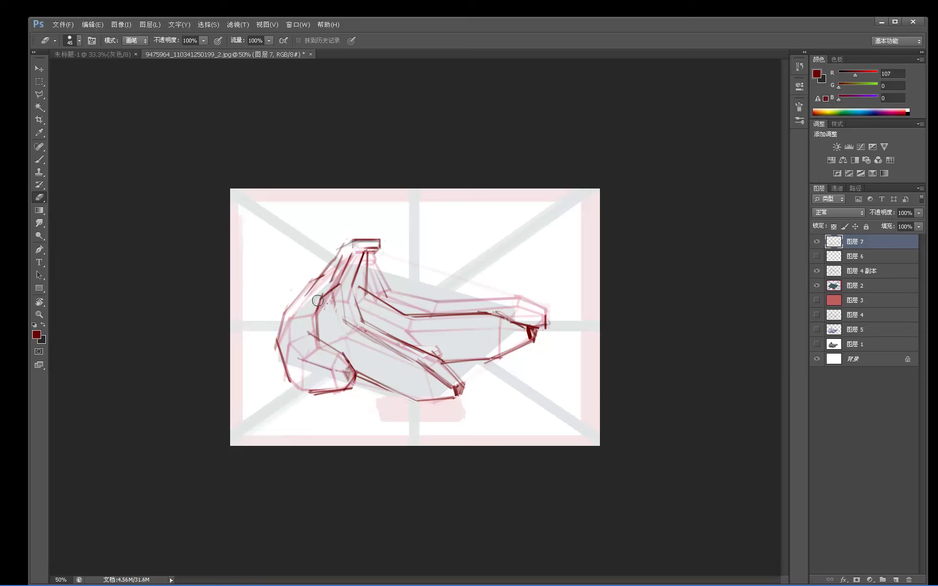
key("b")
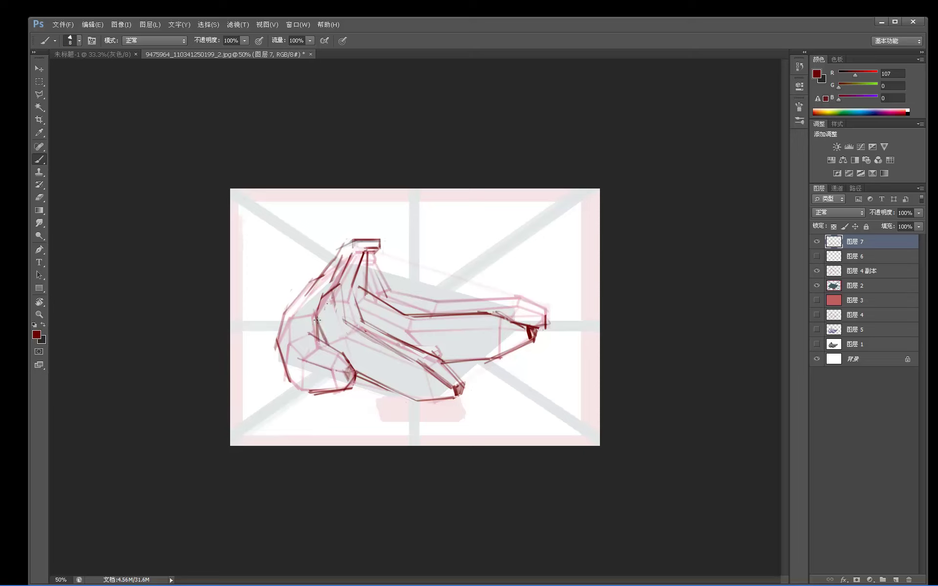
left_click_drag(317, 314, 326, 343)
key("e")
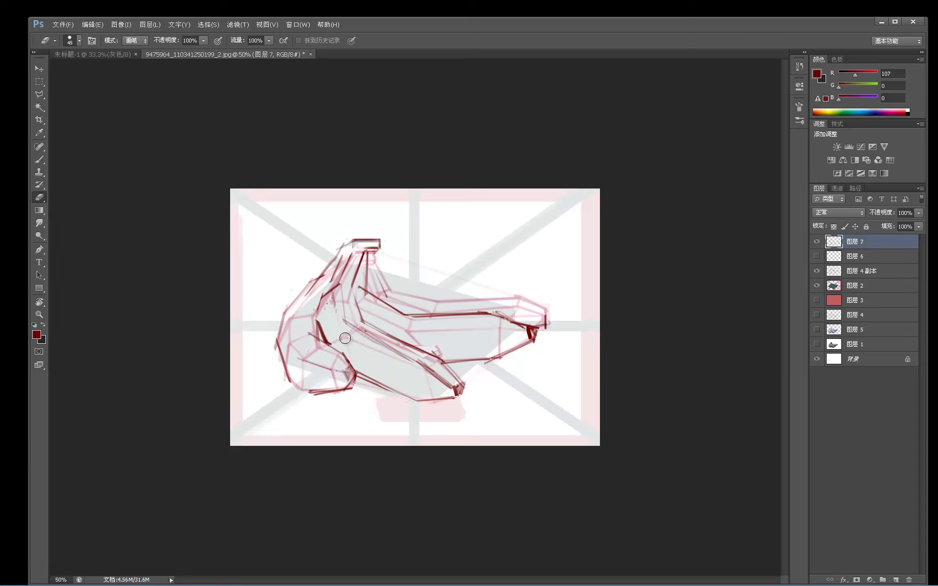
key("b")
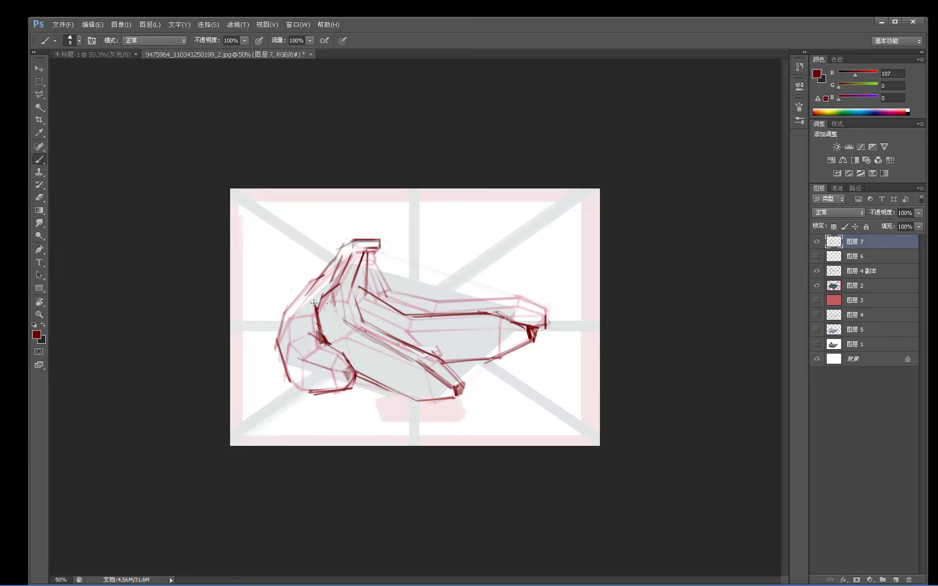
key("e")
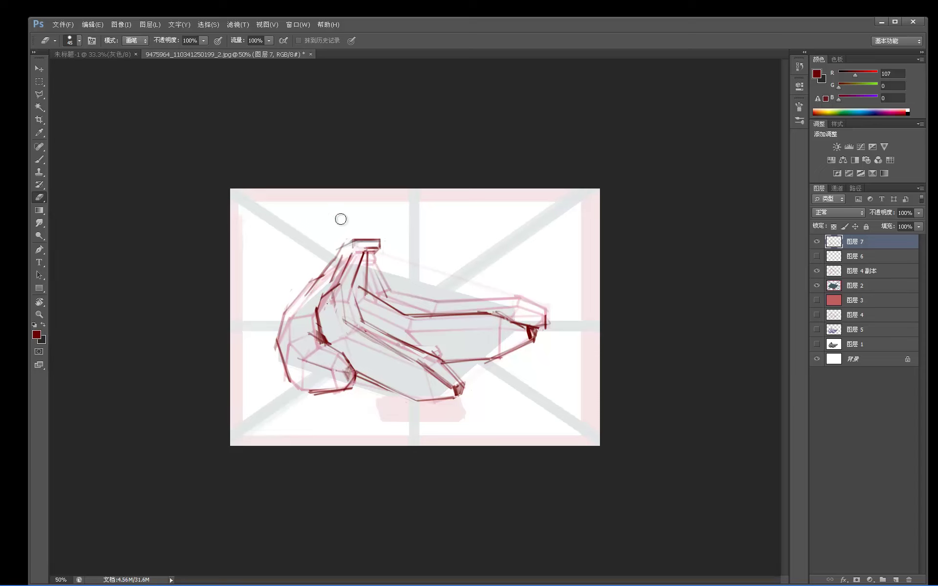
- Draw the top right banana's upper contour from the stem down to its bend and along to the slanted end
key("b")
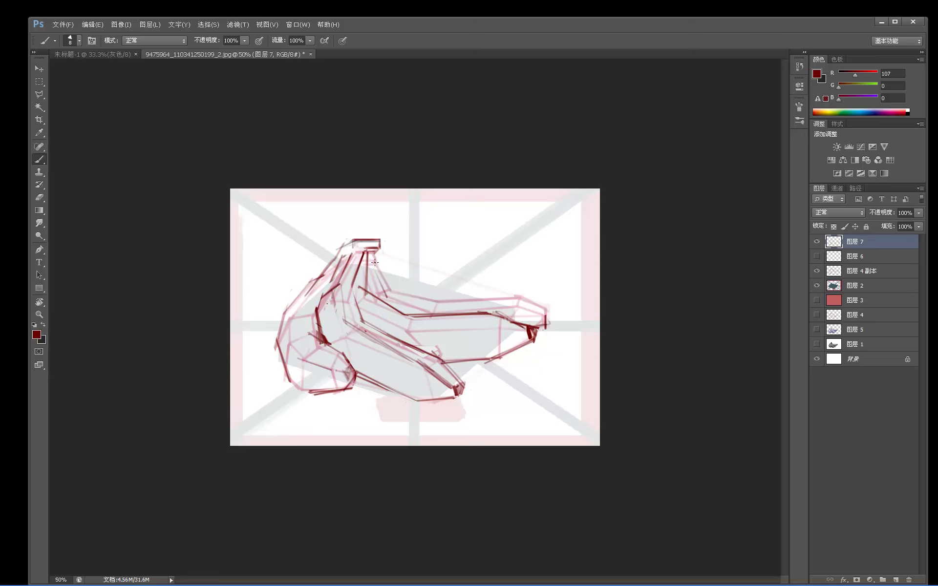
left_click_drag(372, 260, 389, 297)
mouse_move(375, 252)
left_mouse_down()
mouse_move(391, 287)
mouse_move(440, 297)
left_mouse_up()
left_click_drag(383, 275, 440, 298)
left_click(522, 296, "shift")
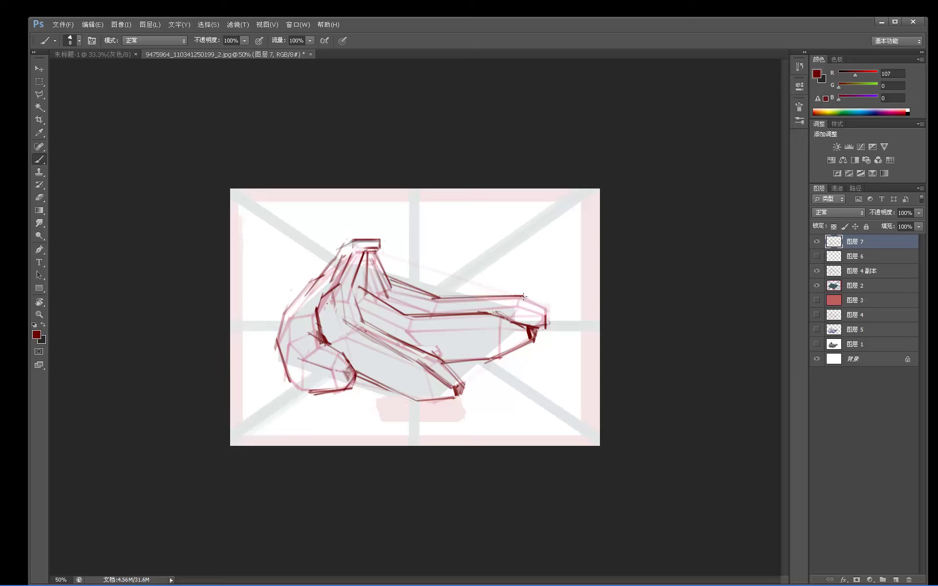
left_click(549, 311, "shift")
left_click_drag(524, 296, 549, 311)
- Close the top right banana's end, draw its long ridge line, and clean up the strokes beside the stem
key("e")
left_click_drag(553, 311, 546, 328)
left_click_drag(544, 315, 546, 328)
left_click_drag(422, 305, 521, 306)
mouse_move(390, 290)
left_mouse_down()
mouse_move(413, 308)
mouse_move(375, 280)
mouse_move(388, 299)
mouse_move(371, 281)
mouse_move(401, 307)
mouse_move(367, 273)
mouse_move(406, 309)
mouse_move(388, 275)
mouse_move(435, 298)
mouse_move(381, 268)
left_mouse_up()
key("e")
key("b")
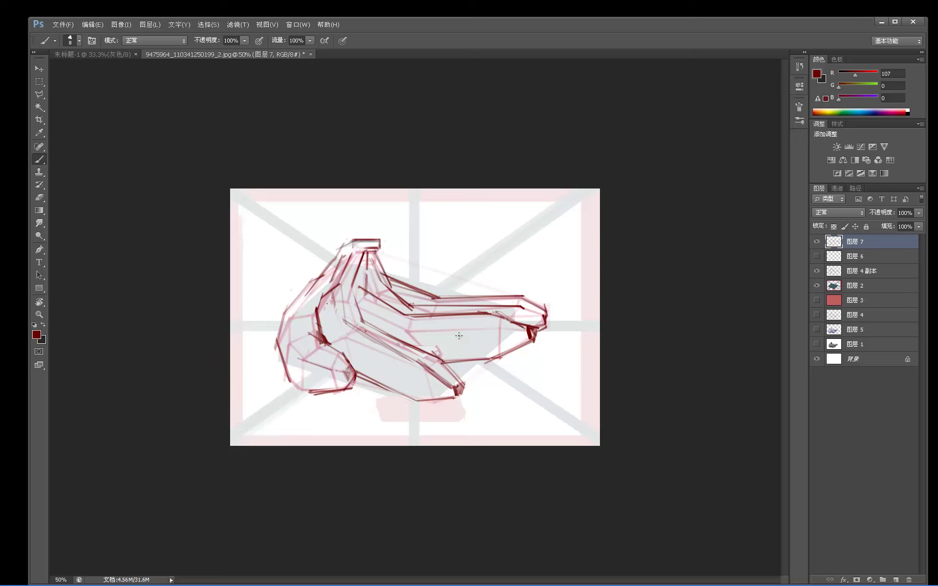
- Draw the short banana end between the front and lower right bananas, undoing the misplaced strokes
mouse_move(468, 361)
left_mouse_down()
mouse_move(450, 372)
mouse_move(492, 358)
mouse_move(459, 368)
mouse_move(483, 359)
left_mouse_up()
mouse_move(432, 341)
left_mouse_down()
mouse_move(399, 343)
mouse_move(435, 343)
mouse_move(448, 357)
mouse_move(449, 347)
mouse_move(451, 360)
left_mouse_up()
key("ctrl+alt+z")
key("ctrl+alt+z")
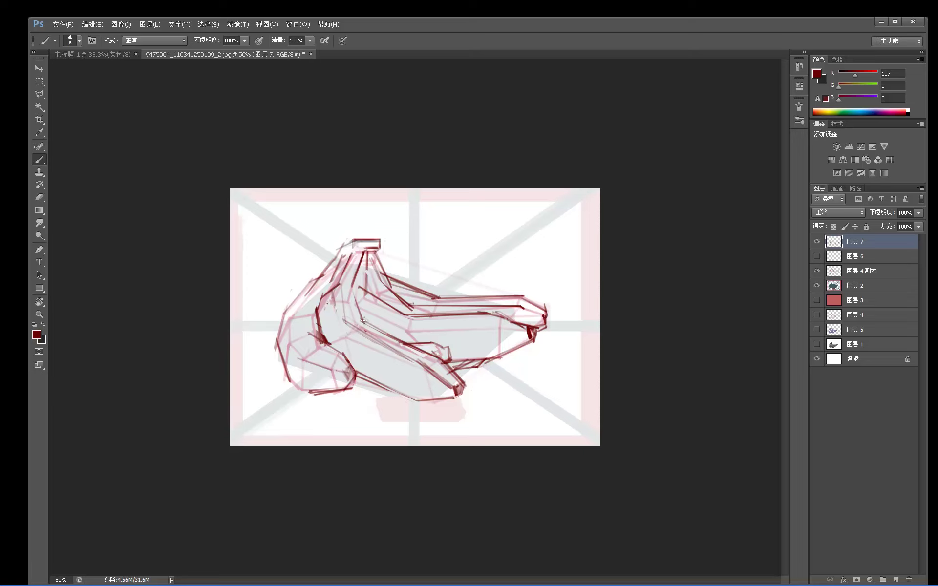
- Erase the rough line at the front banana's bend and redraw its inner edge up toward the stem
key("e")
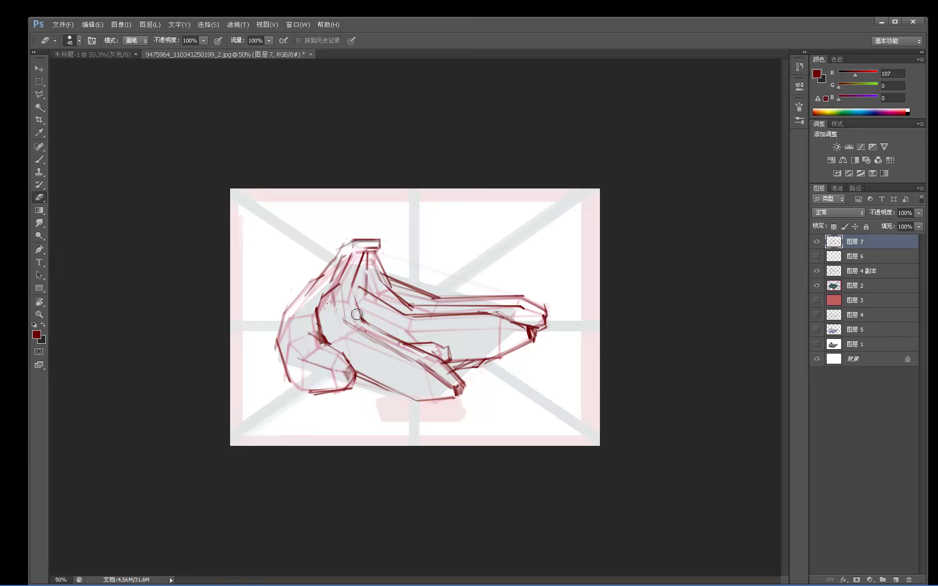
key("b")
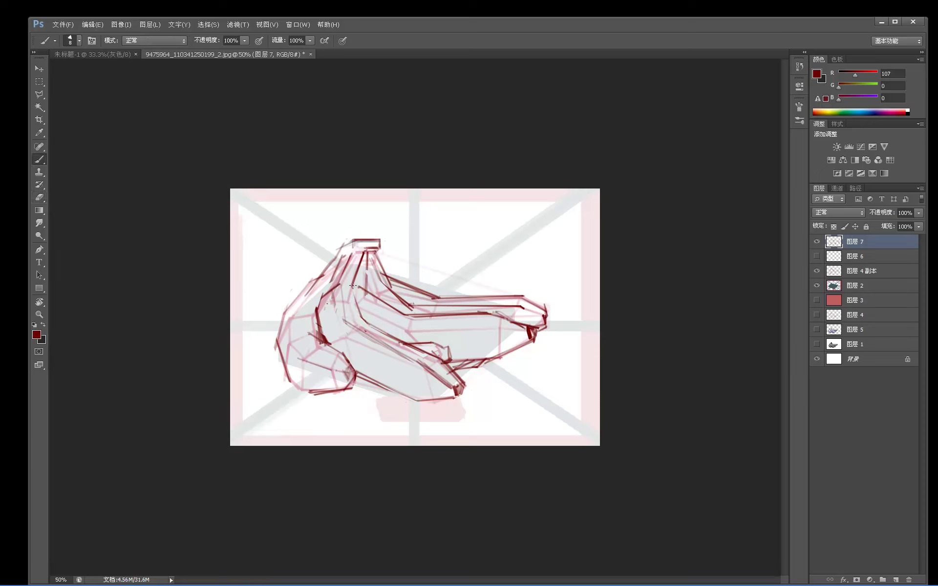
left_click_drag(355, 298, 354, 280)
- Erase the stem's boxy outline and redraw it with a slanted left shoulder and a narrower top edge
left_click_drag(353, 240, 339, 249)
key("e")
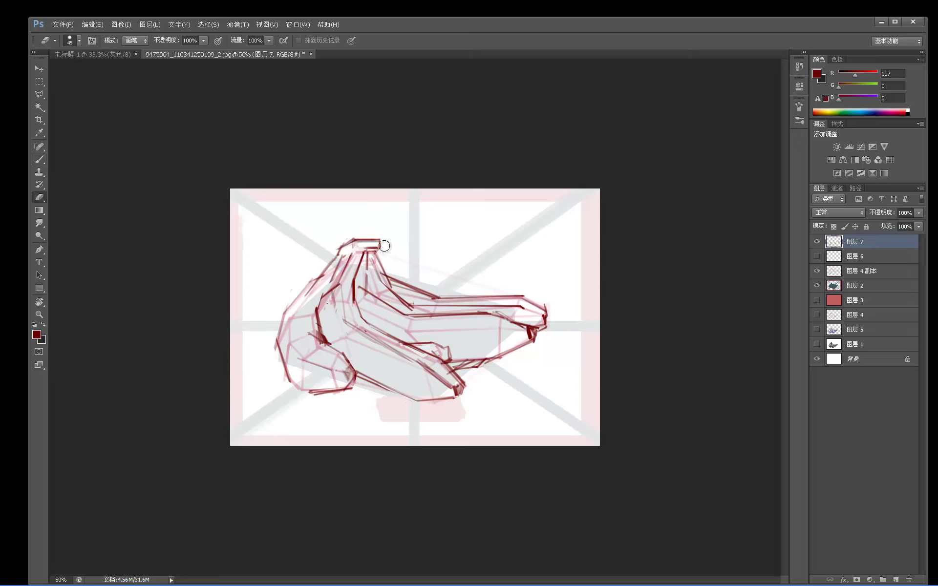
left_click_drag(379, 244, 383, 259)
key("b")
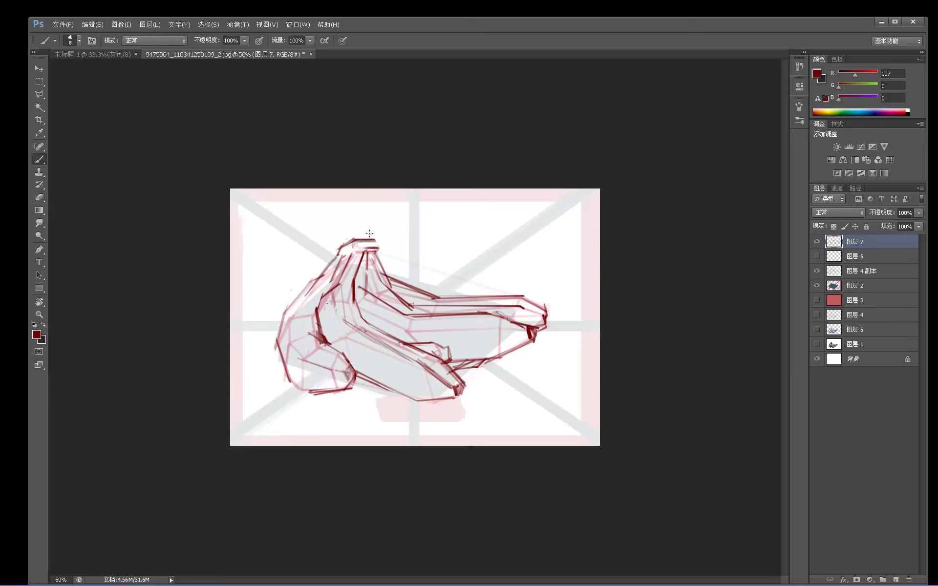
key("e")
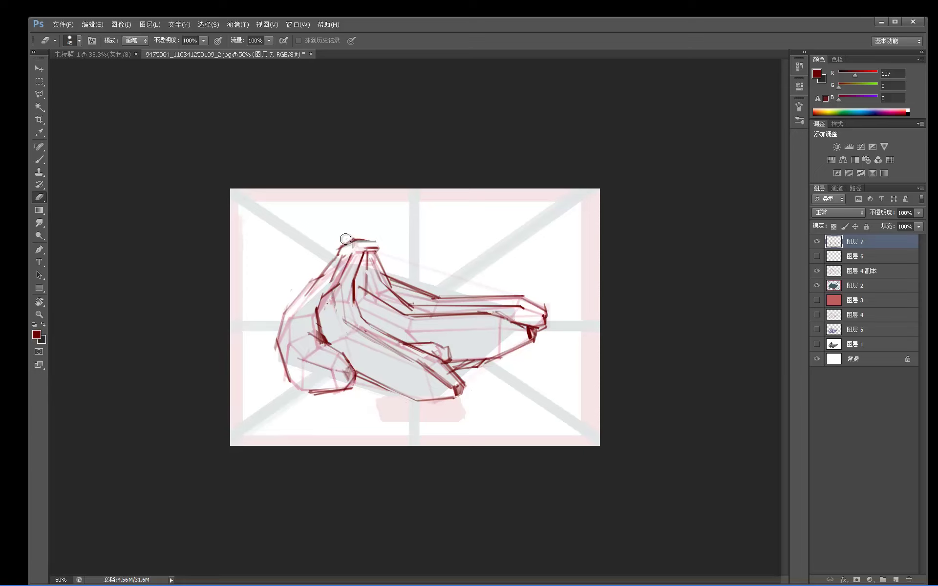
key("b")
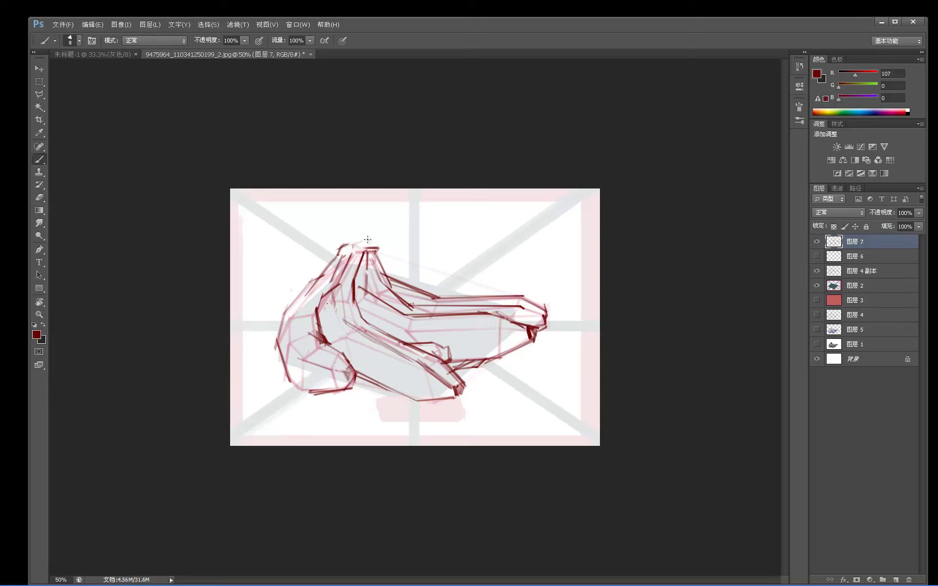
left_click_drag(357, 237, 376, 238)
key("e")
- Draw the slanted lower-left contour of the left banana's curled end and erase the excess outside it
key("b")
left_click_drag(279, 373, 323, 401)
key("e")
key("b")
key("e")
left_click_drag(269, 365, 272, 376)
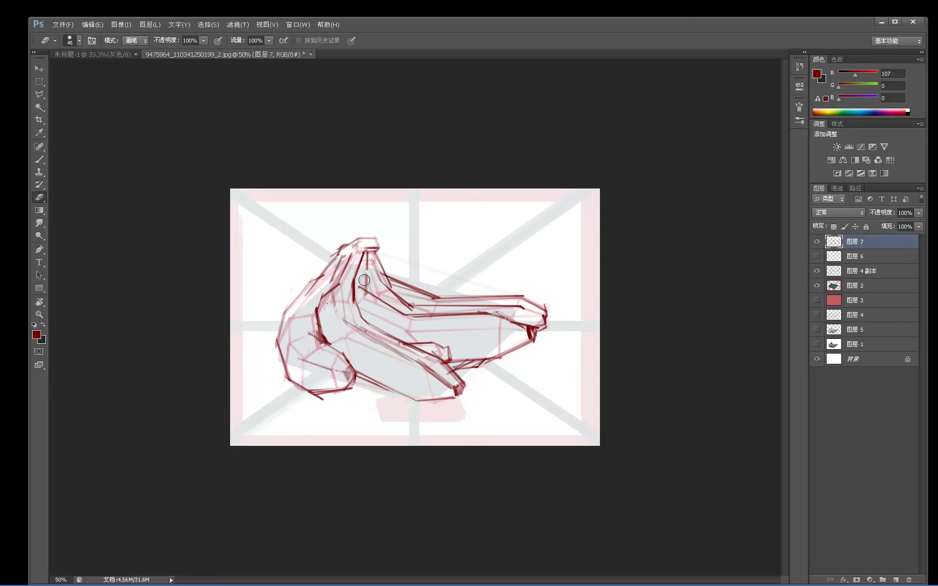
- Add a short stroke from the left banana's curled end toward the front banana's lower edge
key("b")
left_click_drag(354, 378, 384, 382)
key("ctrl+z")
key("ctrl+z")
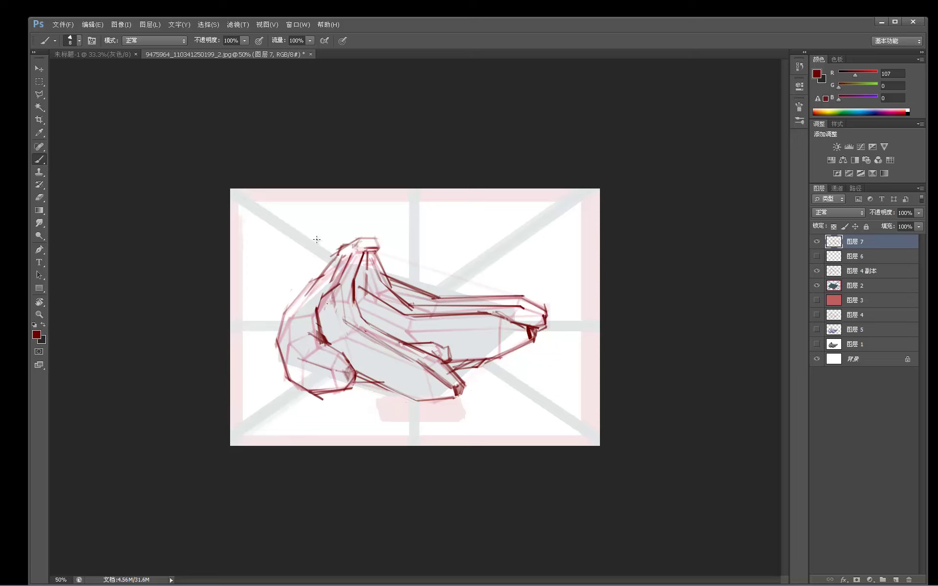
- Compare the new contours on 图层 7 with the line art beneath and 图层 6 by switching their visibility
key("e")
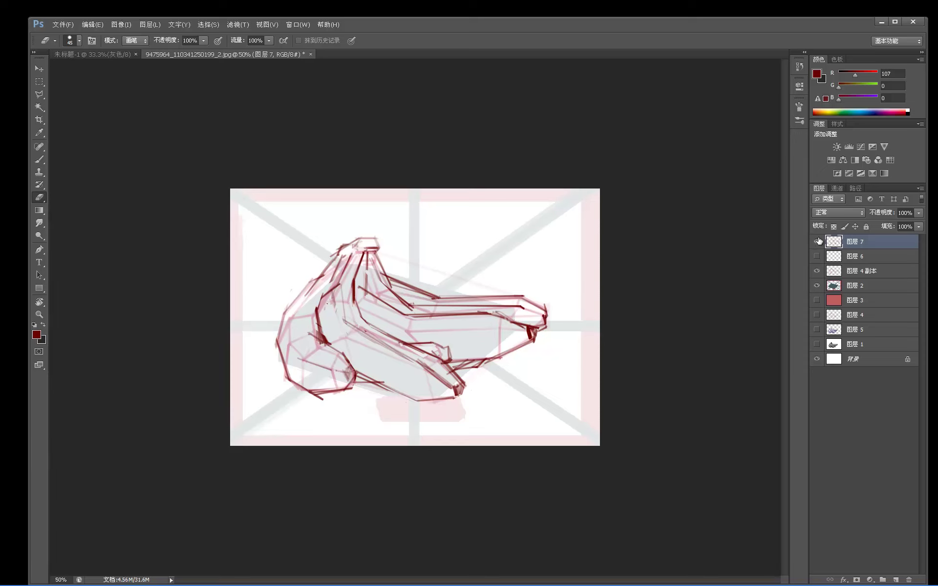
left_click(817, 241)
left_click(817, 243)
left_click(818, 243)
left_click(818, 242)
left_click(817, 241)
left_click(817, 256)
left_click(817, 257)
left_click(816, 242)
left_click(816, 242)
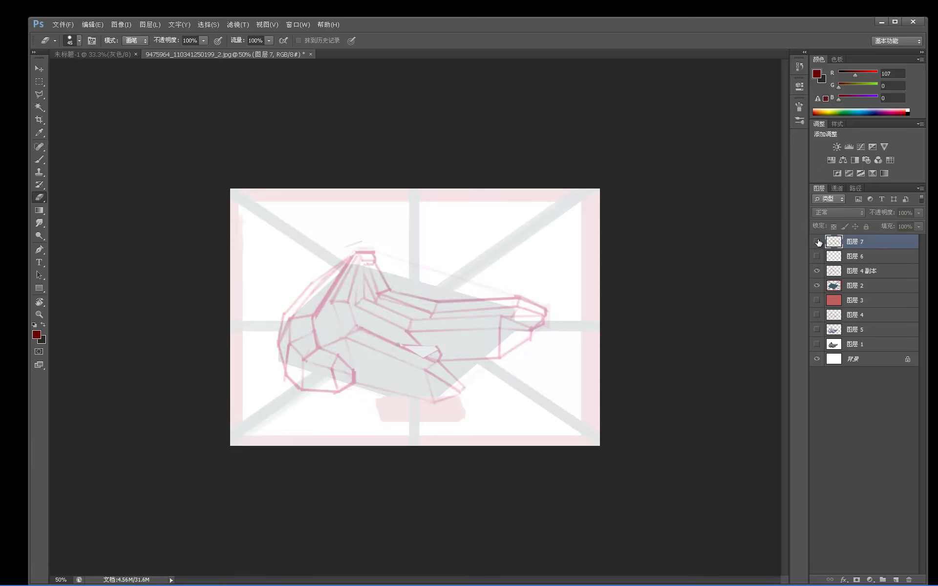
- Hide 图层 4 副本 and 图层 2, leaving only the 图层 7 contours visible on the white background
left_click(816, 270)
left_click(816, 285)
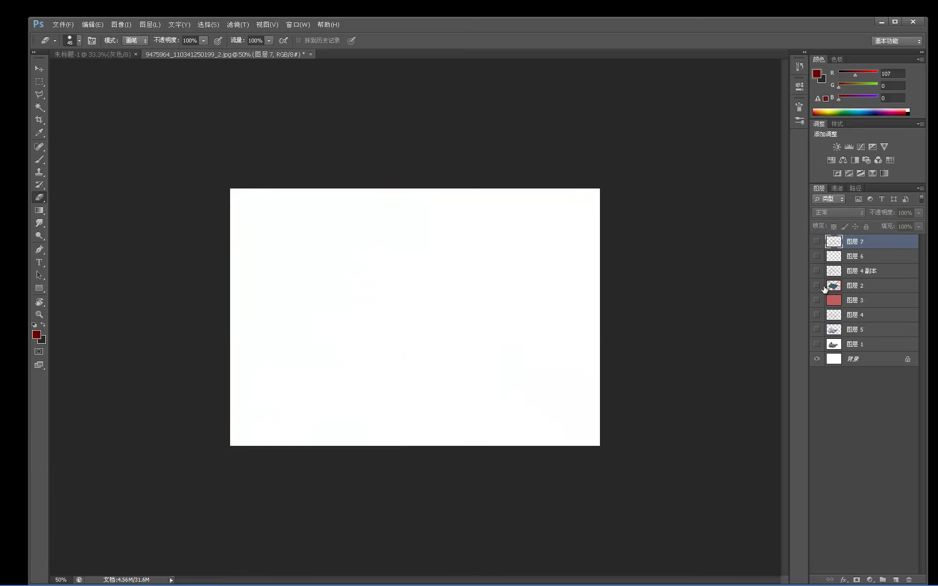
left_click(817, 241)
left_click(817, 241)
left_click(817, 242)
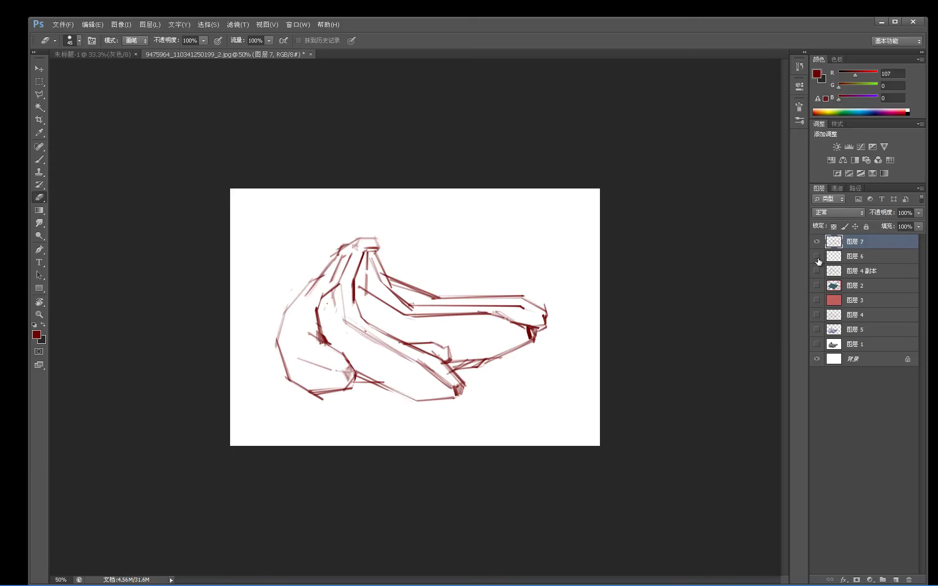
left_click(816, 271)
left_click(816, 271)
left_click(816, 270)
left_click(817, 270)
- Lighten the end of the ridge line near the top right banana's tip with the eraser
key("b")
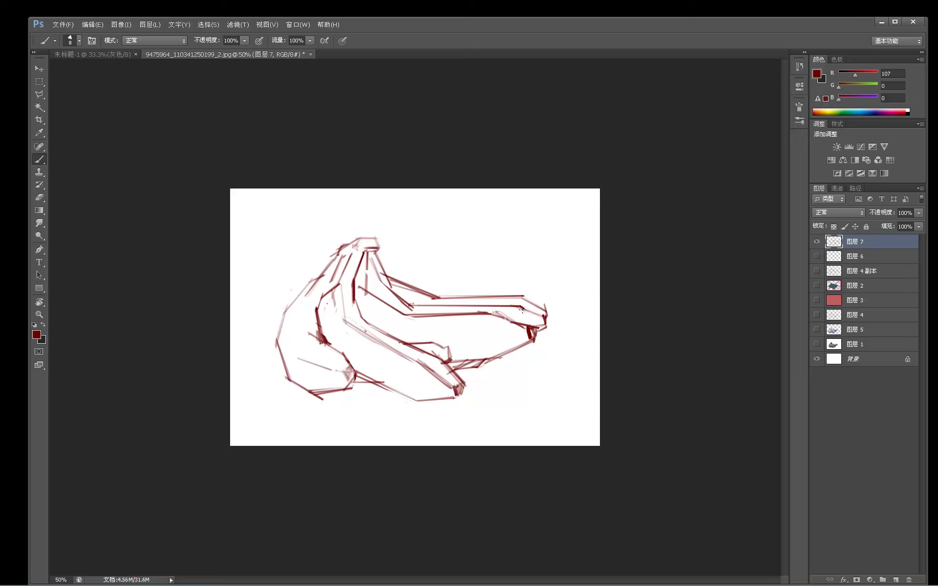
key("e")
left_click_drag(517, 306, 517, 312)
key("b")
key("e")
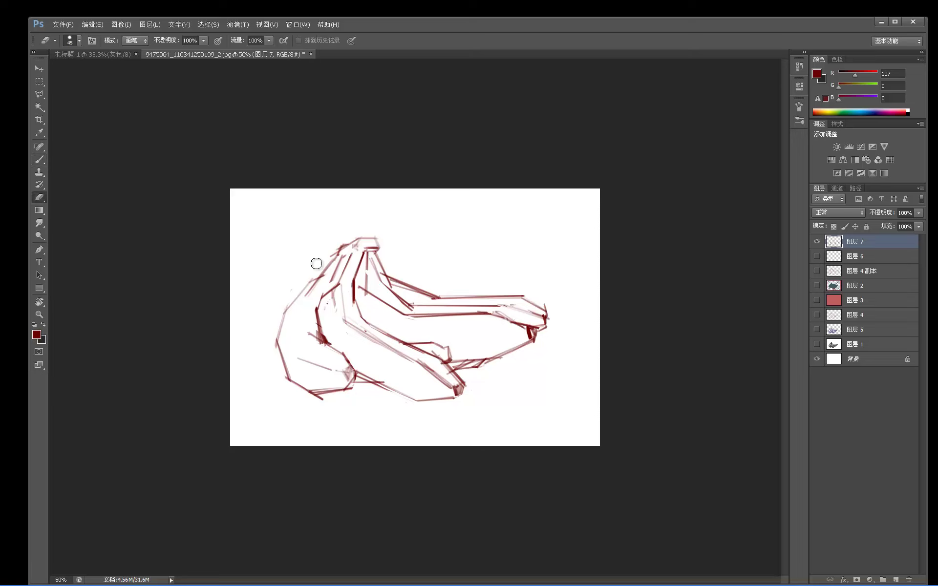
- Redraw the front banana's lower edge from the left banana's curled end and erase the overshooting line end under the left banana
key("b")
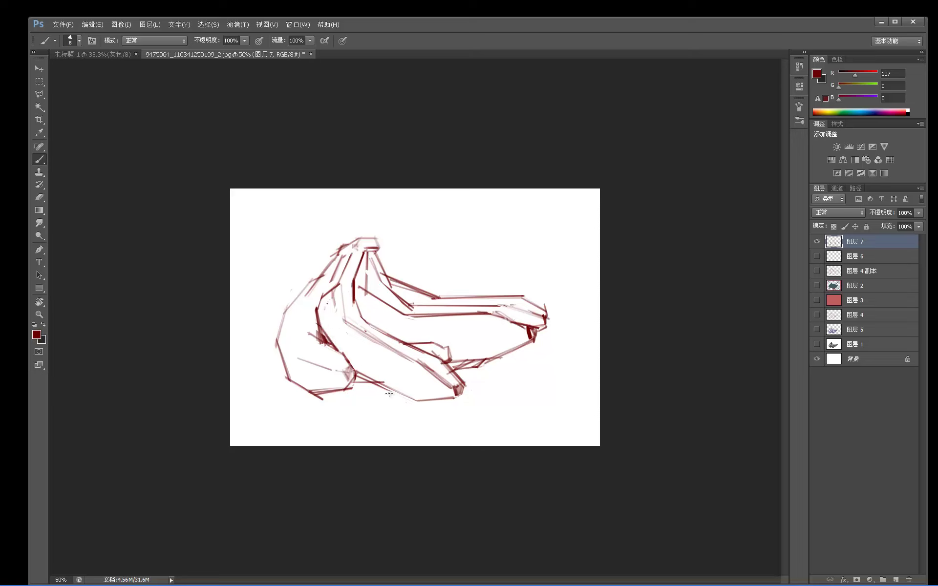
left_click_drag(359, 378, 420, 402)
key("e")
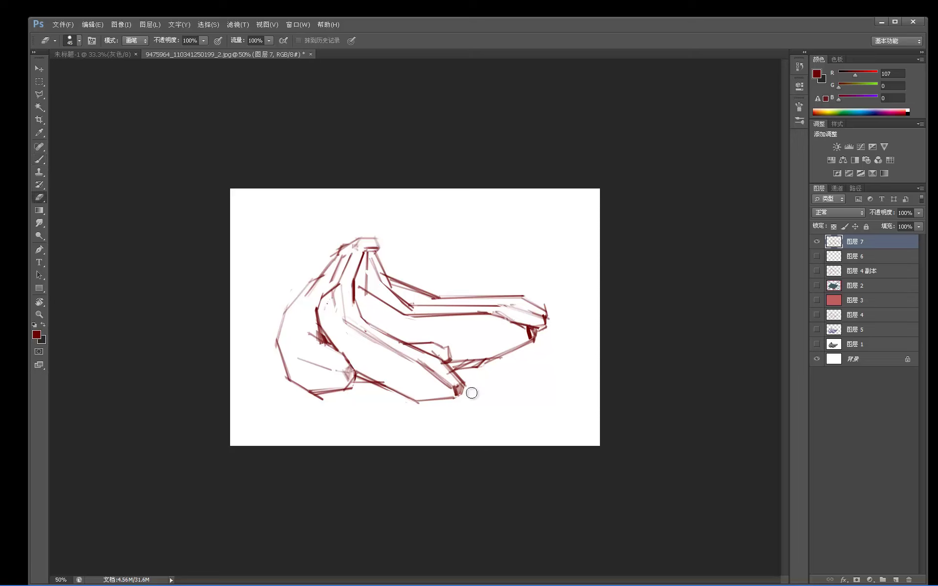
key("b")
key("e")
left_click_drag(328, 403, 314, 402)
- Erase the old inner line below the stem and draw straight ridge lines along the middle banana toward the right tip
key("b")
right_click(368, 244)
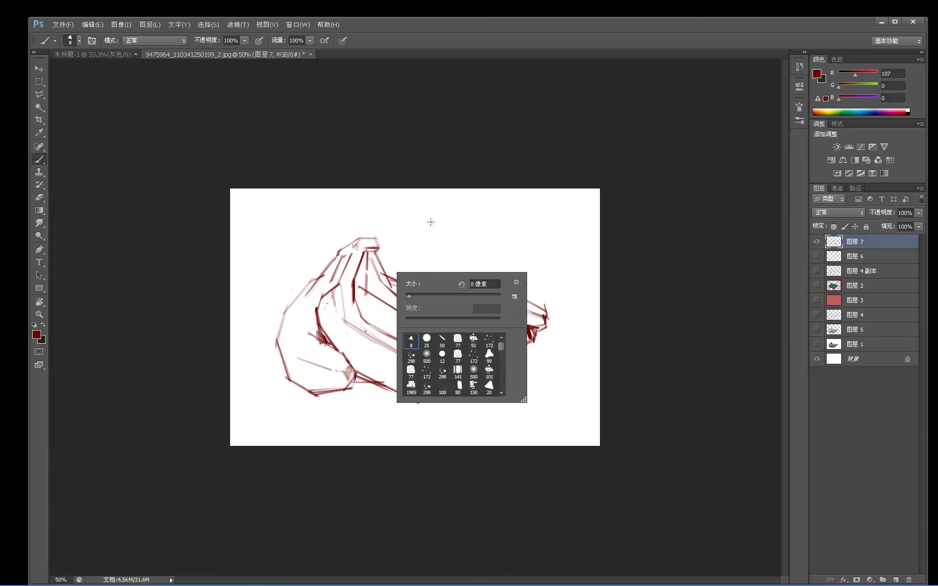
left_click(429, 222)
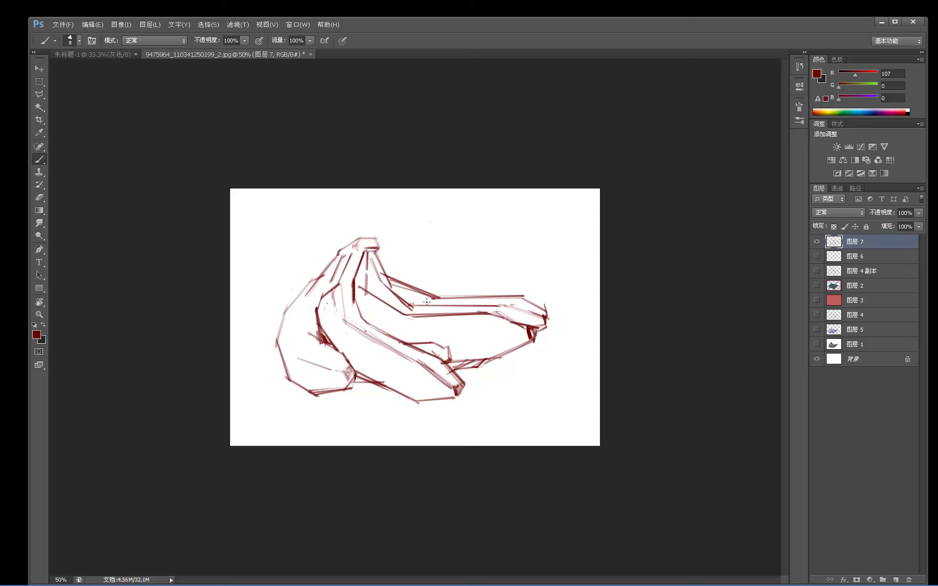
key("e")
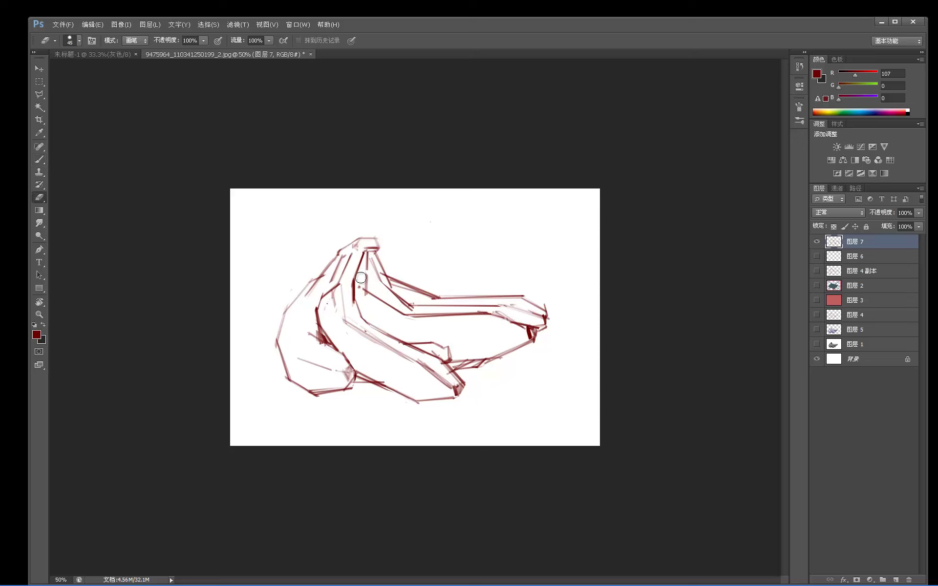
key("b")
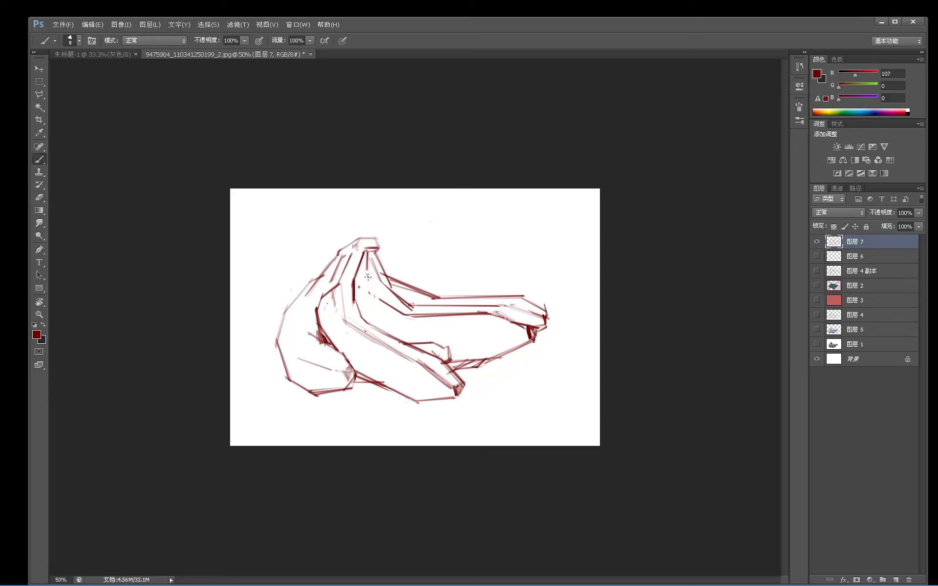
mouse_move(367, 273)
left_mouse_down()
mouse_move(378, 300)
mouse_move(366, 304)
mouse_move(397, 321)
mouse_move(494, 325)
left_mouse_up()
mouse_move(403, 326)
left_mouse_down()
mouse_move(481, 325)
mouse_move(456, 323)
left_mouse_up()
left_click_drag(521, 330, 490, 322)
- Fade the front banana's old ridge with a soft 100 px eraser and redraw its long line down to the tip
key("e")
right_click(414, 365)
left_click(495, 465)
left_click(391, 347)
key("bracketleft")
key("bracketleft")
key("bracketleft")
key("bracketleft")
key("bracketleft")
key("bracketleft")
key("bracketleft")
key("bracketleft")
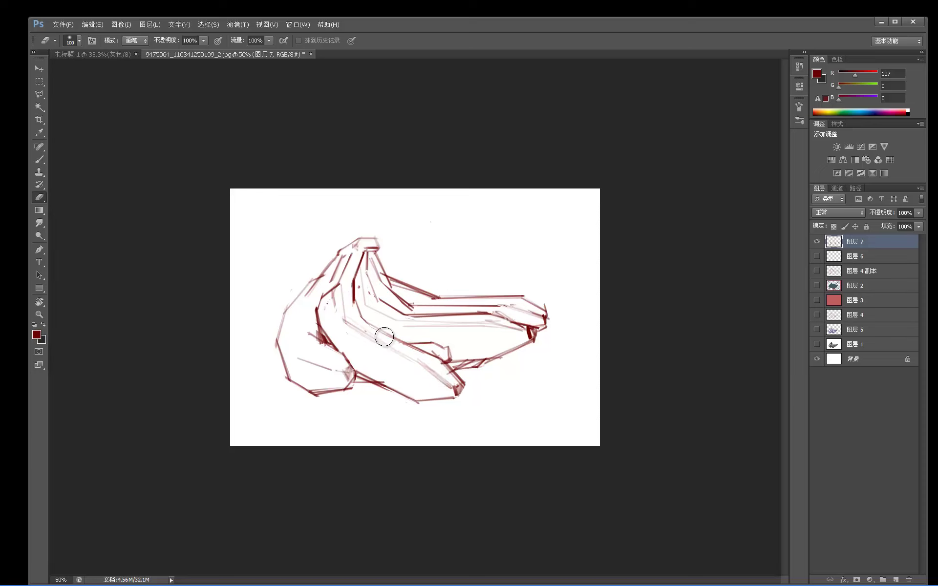
key("b")
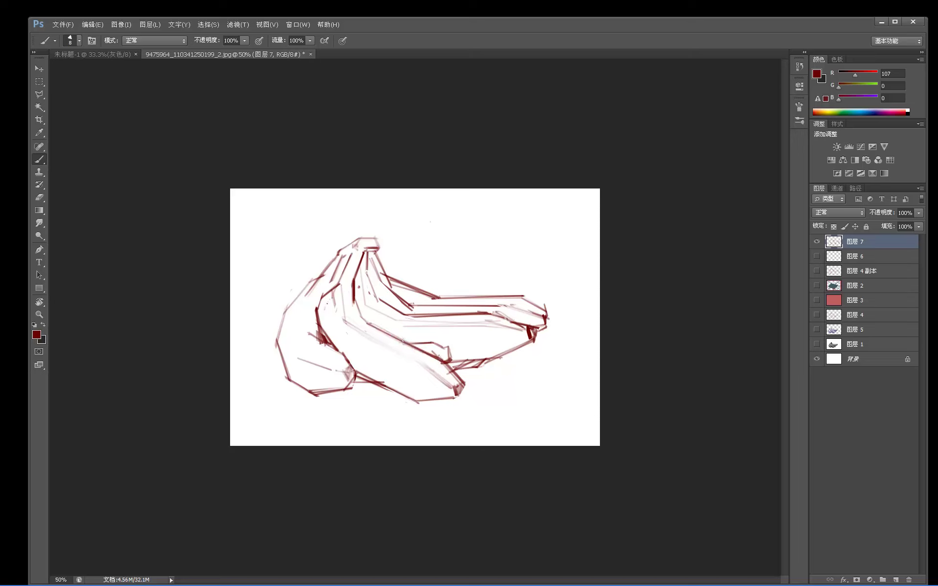
mouse_move(349, 323)
left_mouse_down()
mouse_move(430, 354)
mouse_move(453, 388)
left_mouse_up()
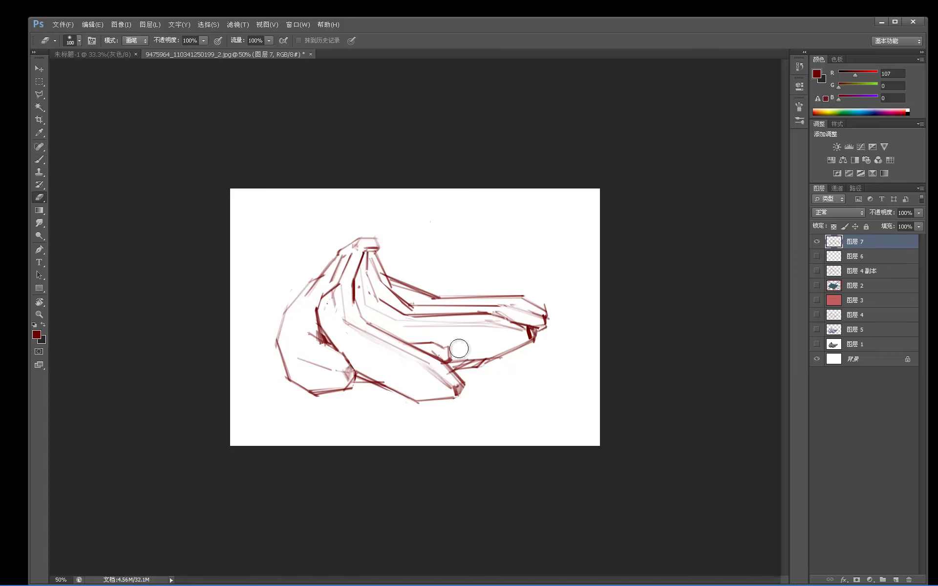
- Lighten the contours of the right-hand bananas with the soft eraser and redraw the lower right banana's bottom edge
left_click_drag(451, 339, 484, 329)
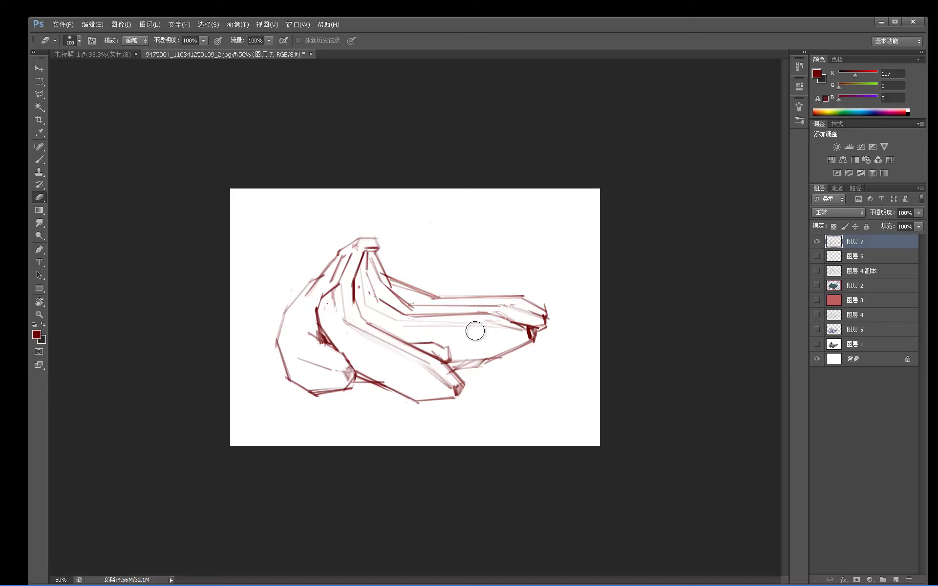
left_click_drag(508, 263, 532, 364)
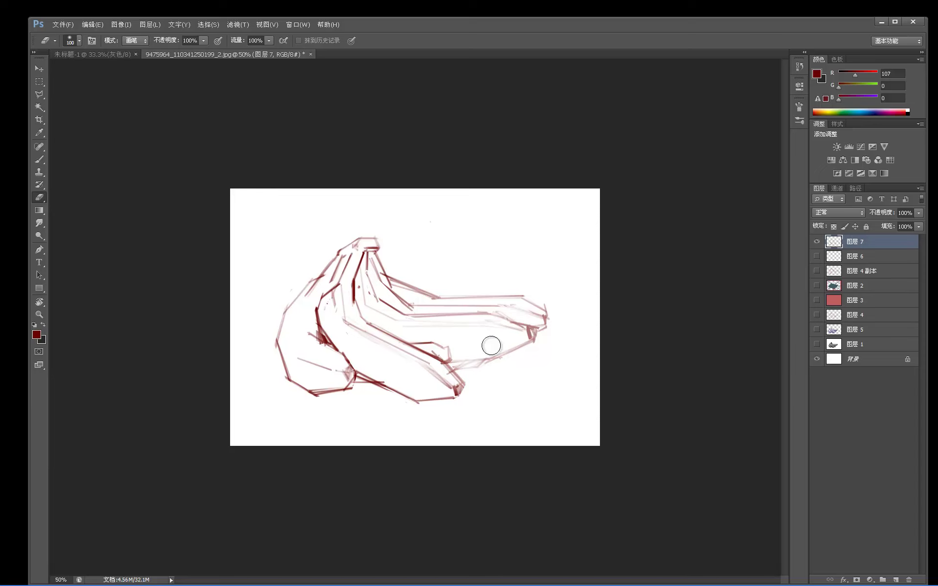
key("b")
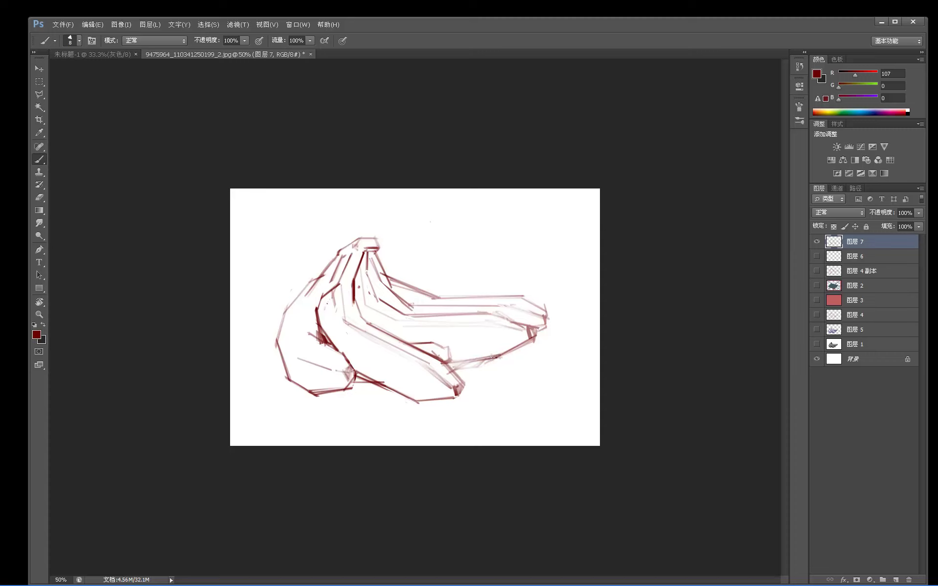
key("e")
key("b")
- Fade the overlapping lines behind the front banana's tip and redraw the short edges joining it to the lower right banana
key("e")
mouse_move(433, 367)
left_mouse_down()
mouse_move(464, 375)
mouse_move(451, 345)
left_mouse_up()
key("b")
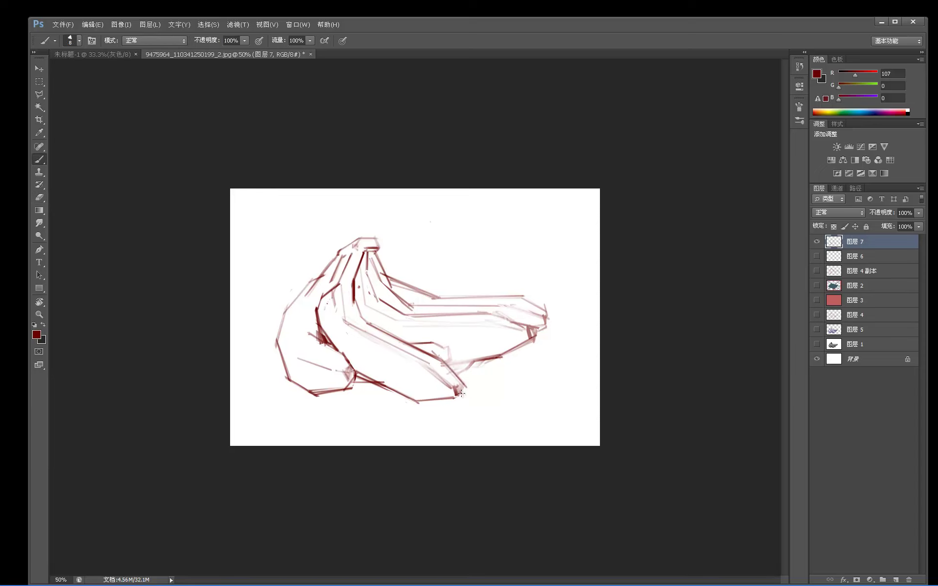
key("e")
mouse_move(469, 356)
left_mouse_down()
mouse_move(476, 378)
mouse_move(464, 356)
left_mouse_up()
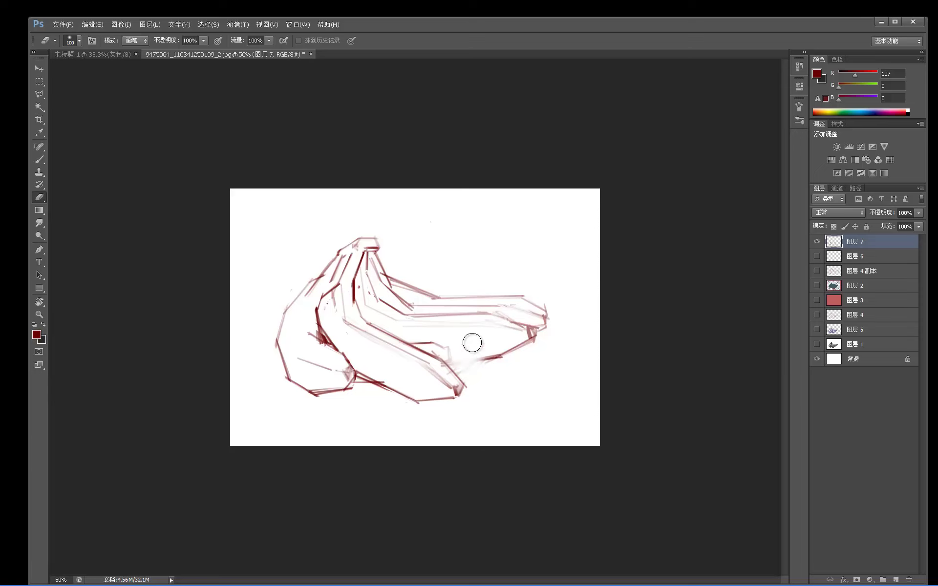
key("b")
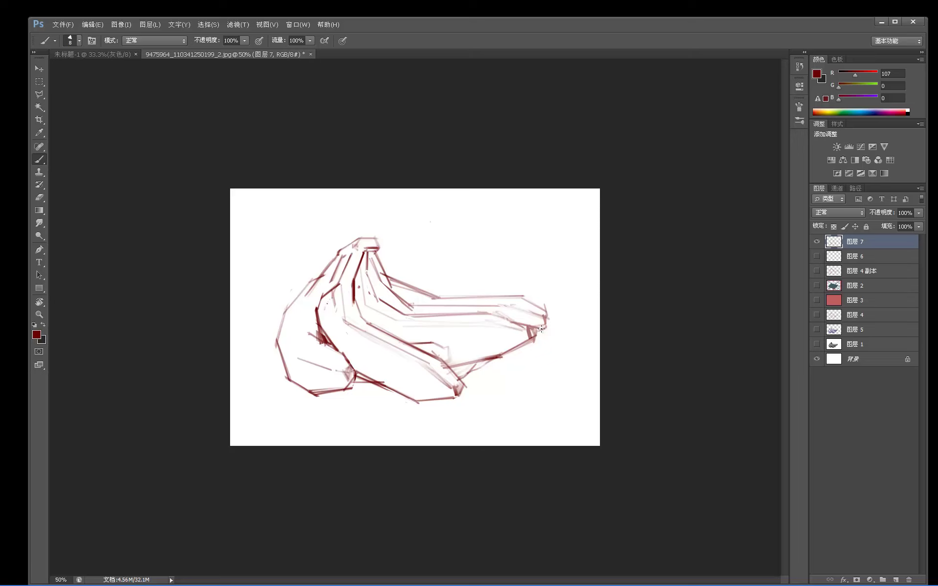
- Add faint straight ridge lines inside the left banana, following its outer curve
key("e")
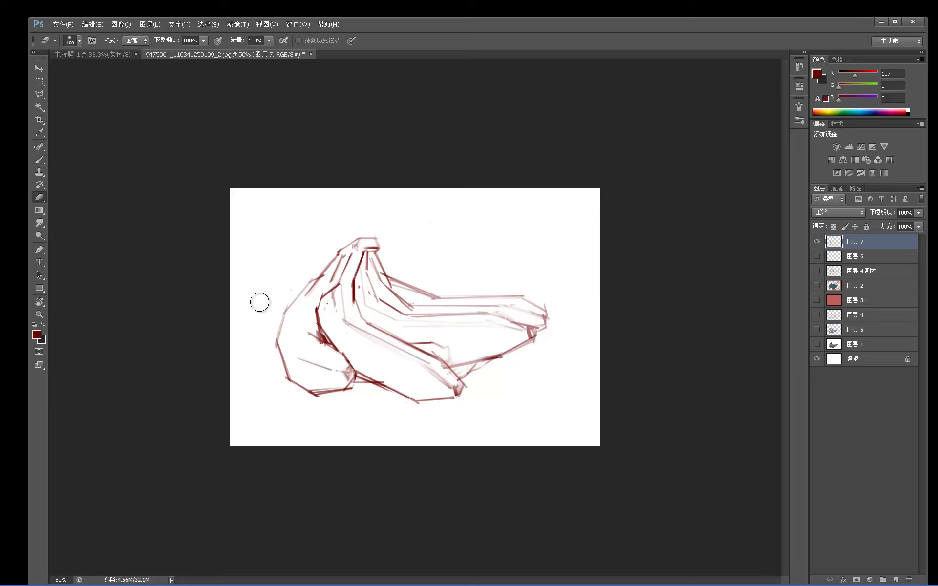
key("b")
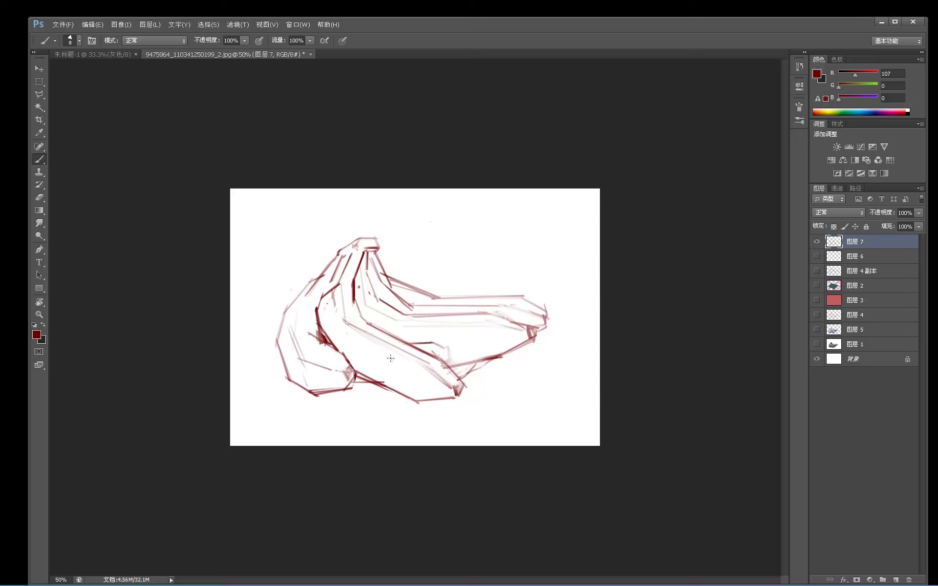
key("e")
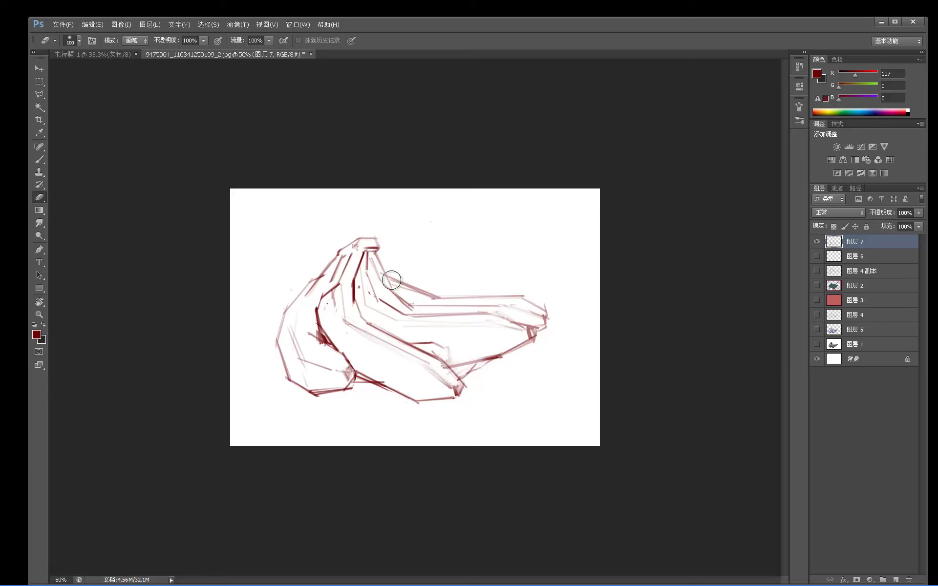
- Lighten the upper right banana's neck lines and redraw the stem top and its right side
key("b")
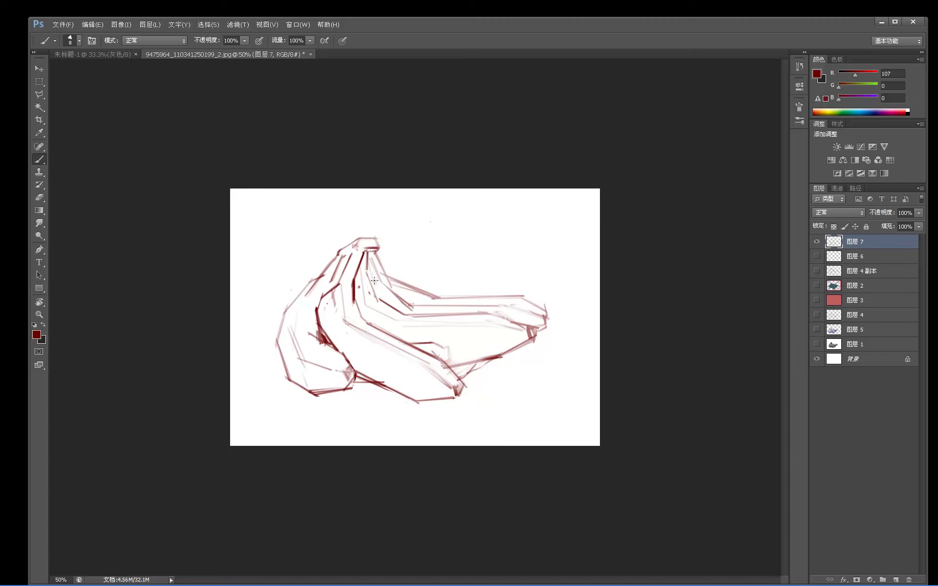
key("e")
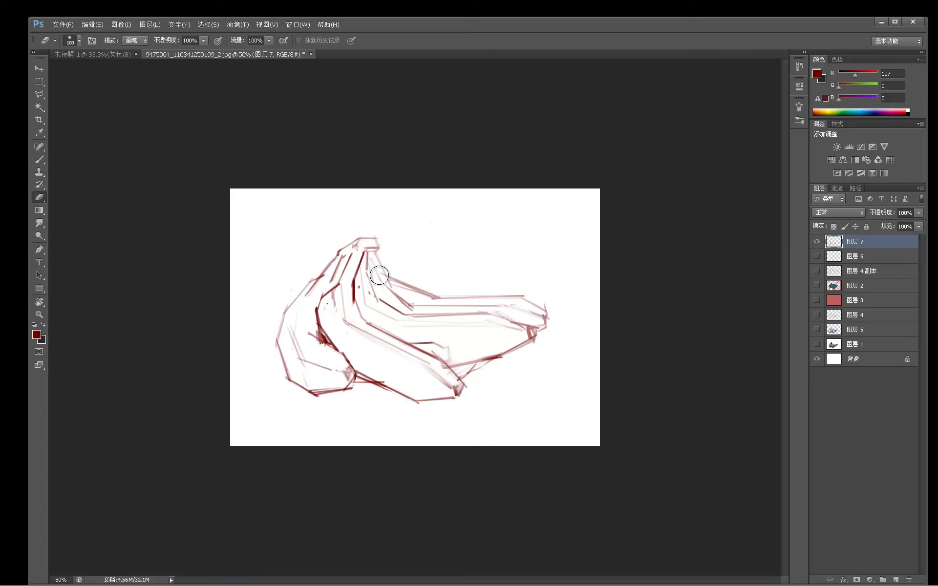
key("b")
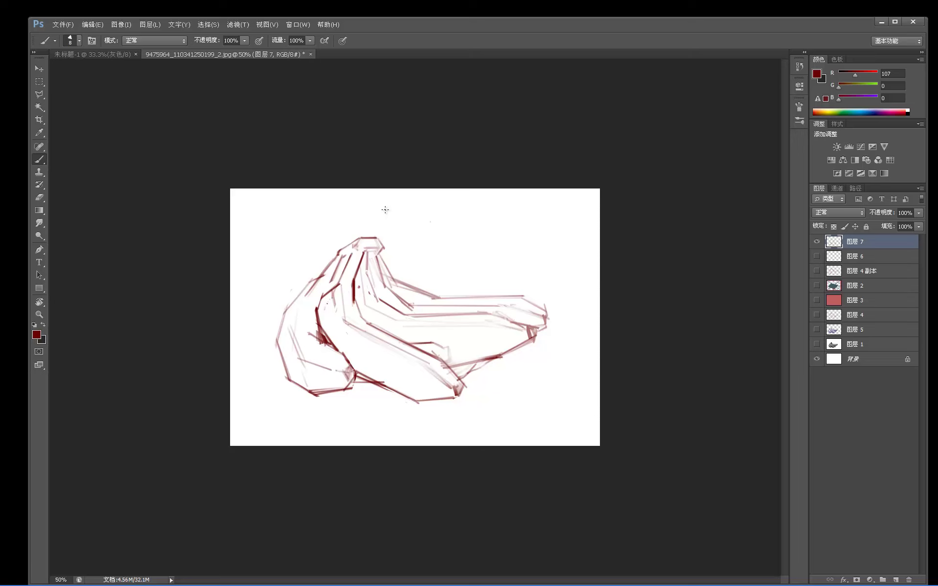
- Choose the soft 500 px brush, sample pale pink (RGB 211, 179, 179) from the left banana's end, and undo the trial strokes
right_click(427, 252)
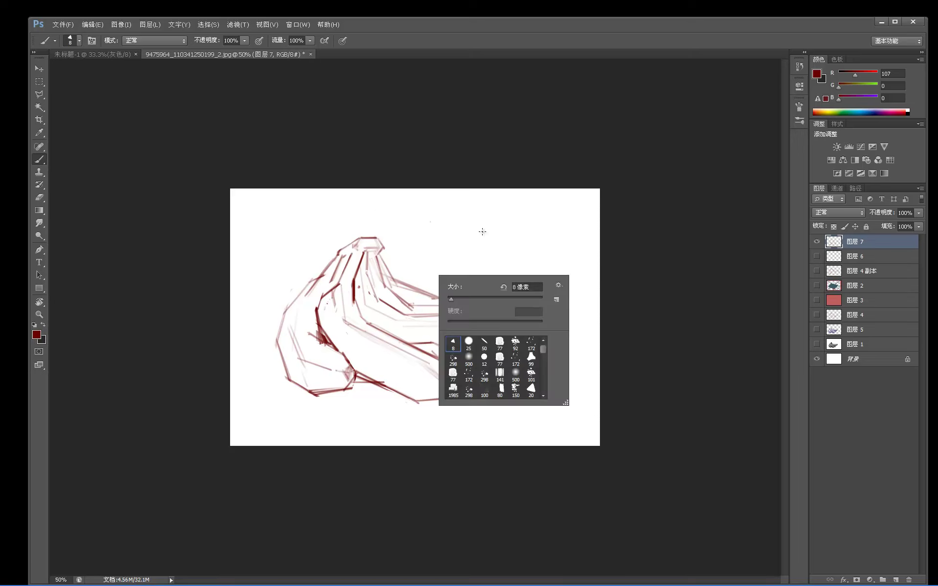
left_click(469, 359)
mouse_move(404, 248)
left_mouse_down()
mouse_move(398, 330)
mouse_move(405, 323)
left_mouse_up()
key("ctrl+z")
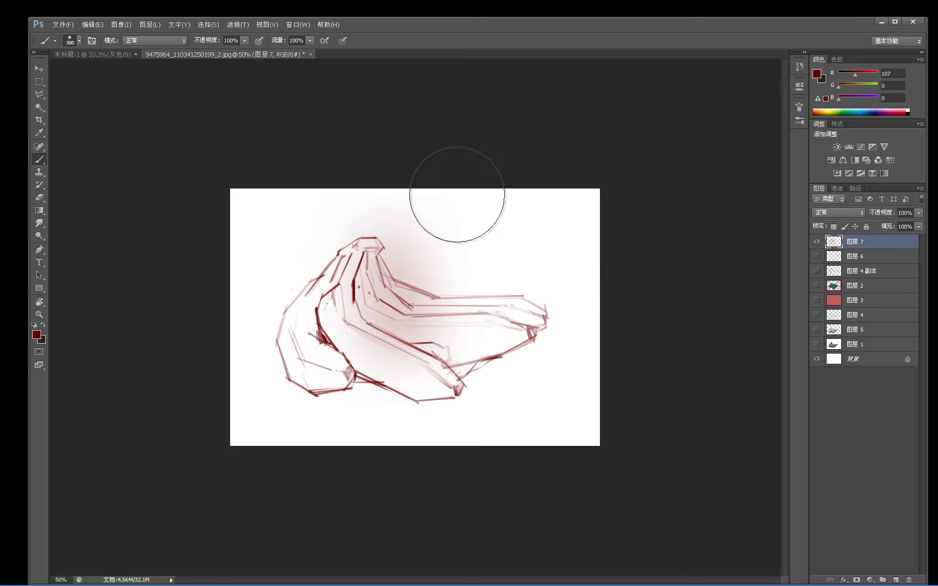
key("ctrl+z")
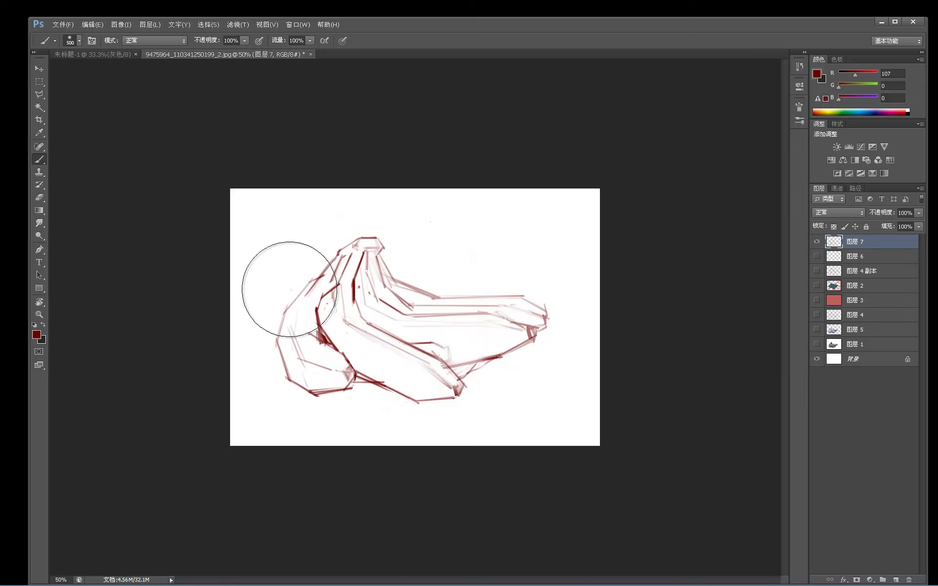
left_click(347, 370, "alt")
left_click_drag(278, 247, 234, 464)
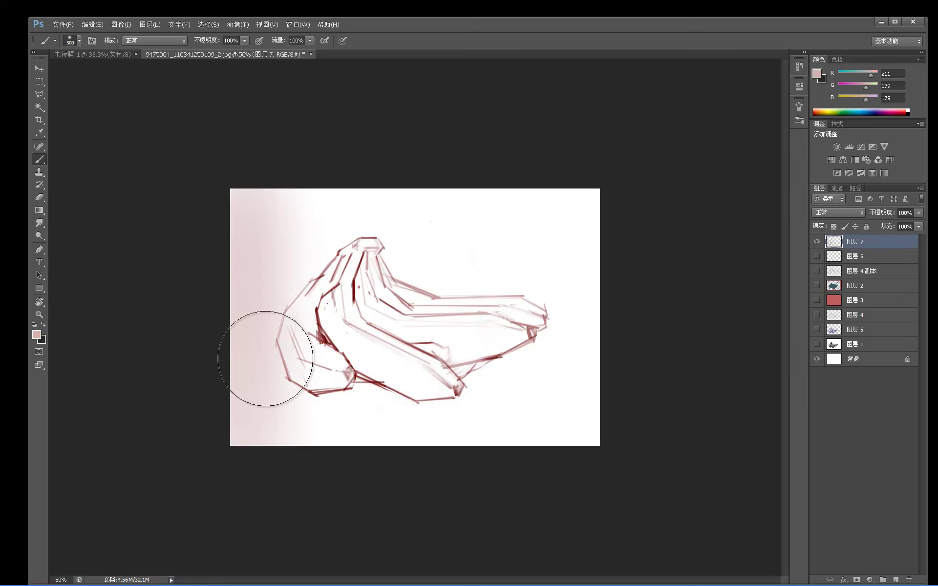
key("ctrl+z")
- Create a new layer directly above 图层 4 副本 and cover the whole canvas on it with the pale pink
left_click(856, 270)
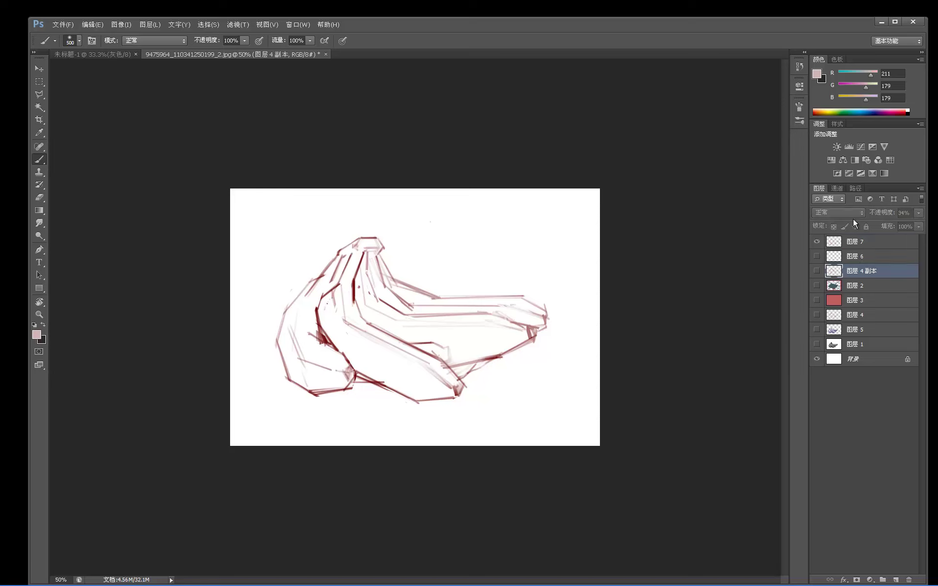
left_click(895, 580)
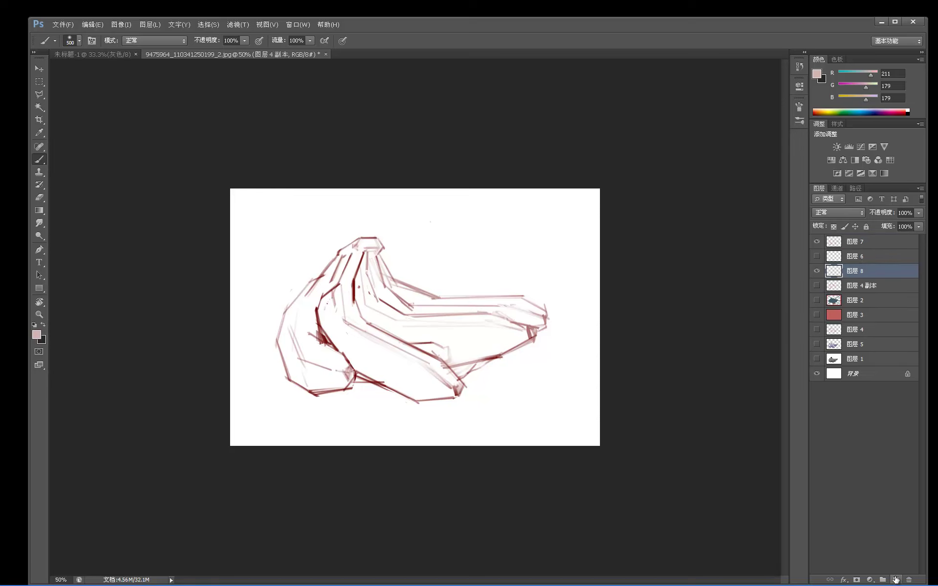
left_click(873, 244)
left_click(863, 269)
mouse_move(278, 162)
left_mouse_down()
mouse_move(266, 441)
mouse_move(226, 352)
mouse_move(352, 142)
mouse_move(423, 217)
mouse_move(508, 283)
mouse_move(601, 180)
mouse_move(499, 283)
mouse_move(490, 389)
mouse_move(462, 167)
mouse_move(350, 215)
mouse_move(241, 211)
mouse_move(224, 170)
left_mouse_up()
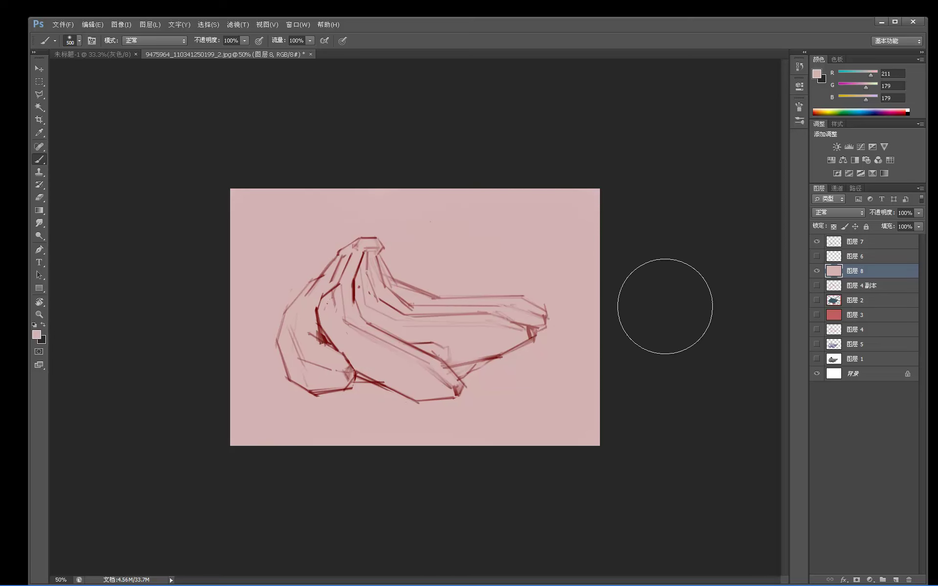
- Adjust the pink background layer with Hue/Saturation, shifting the hue by +13 and the saturation by -33
key("ctrl+u")
mouse_move(721, 363)
left_mouse_down()
mouse_move(693, 364)
mouse_move(727, 363)
left_mouse_up()
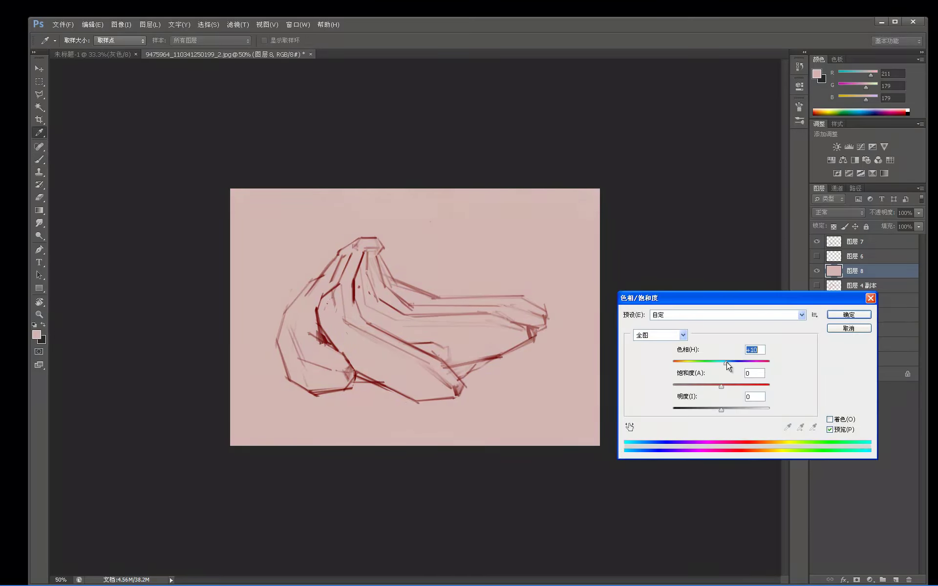
left_click(846, 316)
key("i")
key("ctrl+u")
left_click_drag(720, 387, 705, 388)
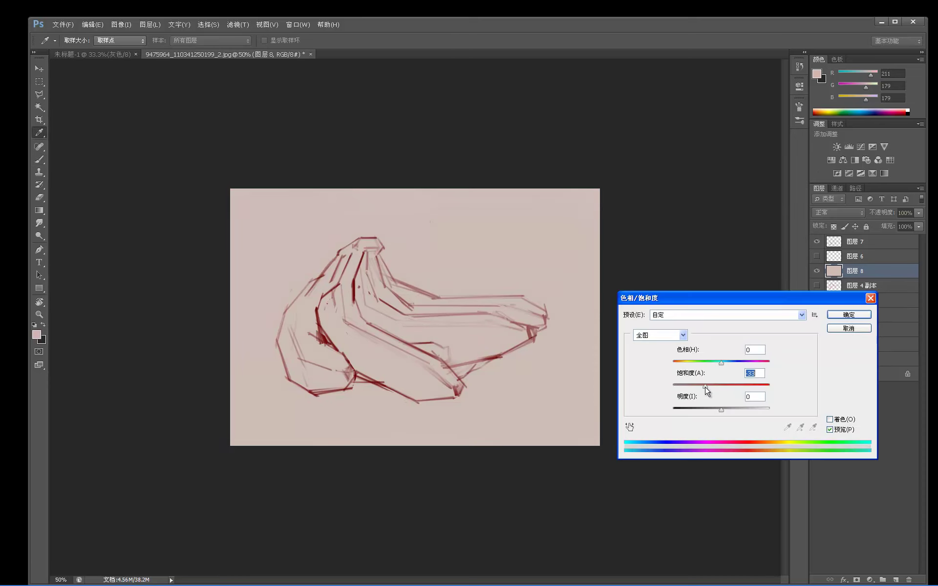
left_click(836, 316)
- Set the foreground colour to olive brown 84774b
key("b")
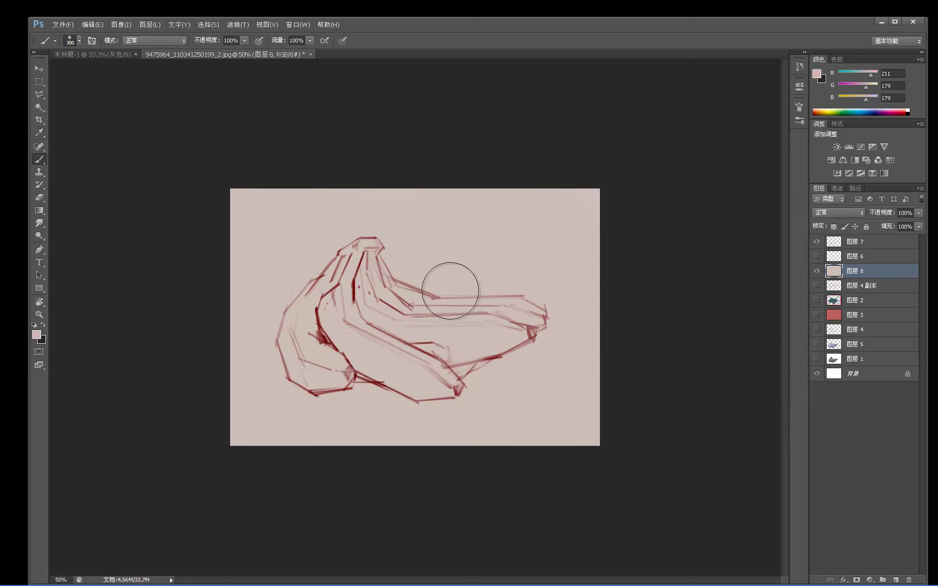
key("i")
left_click(36, 334)
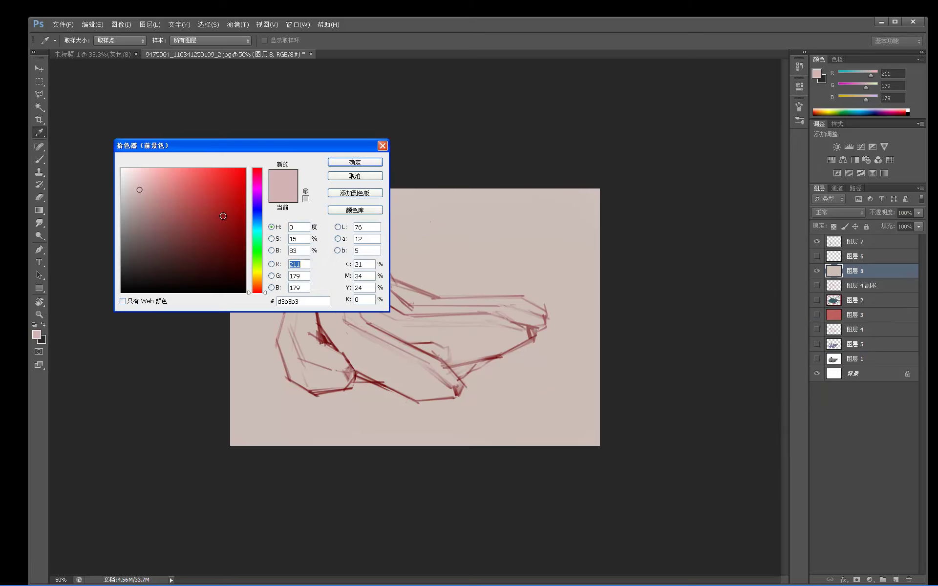
left_click_drag(264, 292, 264, 275)
left_click_drag(186, 197, 175, 228)
left_click_drag(261, 286, 268, 279)
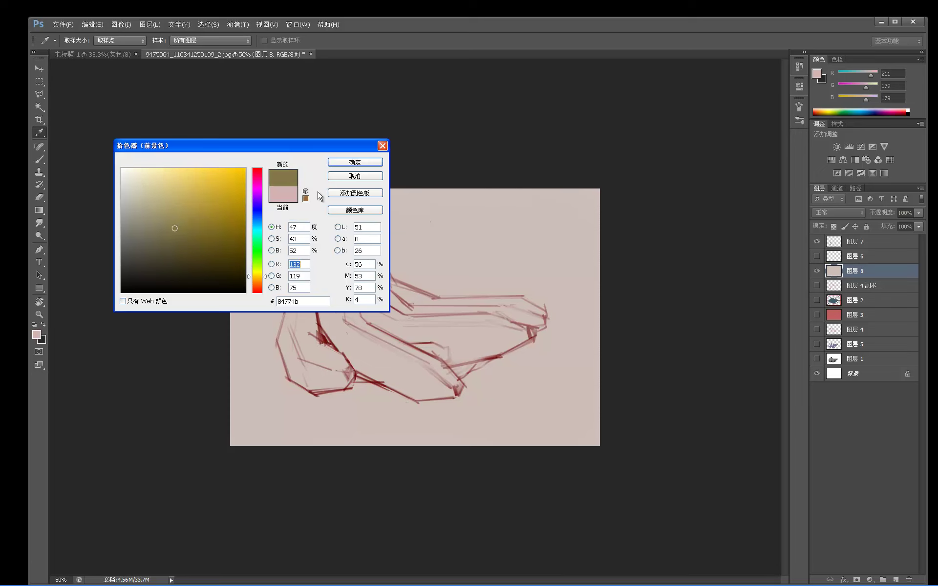
left_click(355, 163)
- Block in the whole banana bunch with soft olive-brown strokes beneath the contours on 图层 8
key("b")
mouse_move(300, 339)
left_mouse_down()
mouse_move(306, 357)
mouse_move(298, 321)
mouse_move(320, 330)
mouse_move(314, 358)
mouse_move(306, 330)
mouse_move(323, 364)
mouse_move(307, 365)
mouse_move(324, 380)
mouse_move(382, 365)
mouse_move(344, 303)
mouse_move(343, 328)
mouse_move(419, 388)
mouse_move(384, 340)
mouse_move(422, 320)
mouse_move(424, 357)
mouse_move(363, 286)
mouse_move(370, 279)
mouse_move(355, 311)
mouse_move(353, 256)
mouse_move(295, 328)
mouse_move(298, 310)
mouse_move(317, 380)
mouse_move(309, 332)
mouse_move(333, 357)
mouse_move(363, 313)
mouse_move(334, 307)
mouse_move(339, 335)
mouse_move(369, 312)
mouse_move(347, 290)
mouse_move(451, 340)
mouse_move(381, 279)
mouse_move(476, 296)
mouse_move(444, 307)
mouse_move(514, 309)
mouse_move(492, 310)
mouse_move(520, 315)
mouse_move(469, 336)
mouse_move(494, 313)
mouse_move(490, 345)
mouse_move(528, 318)
mouse_move(445, 358)
mouse_move(465, 329)
mouse_move(510, 336)
mouse_move(444, 357)
mouse_move(472, 351)
mouse_move(462, 364)
mouse_move(475, 357)
mouse_move(401, 349)
mouse_move(425, 376)
mouse_move(410, 391)
mouse_move(401, 385)
mouse_move(451, 382)
left_mouse_up()
mouse_move(369, 338)
left_mouse_down()
mouse_move(353, 268)
mouse_move(365, 254)
left_mouse_up()
- Set the foreground colour to a warm orange with RGB values 204, 144, 49
left_click(37, 333)
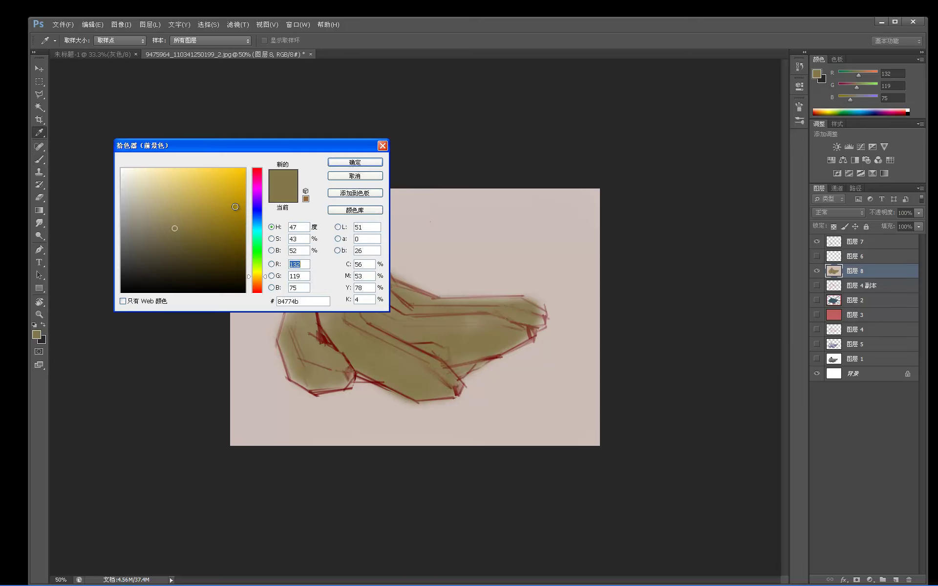
left_click(215, 194)
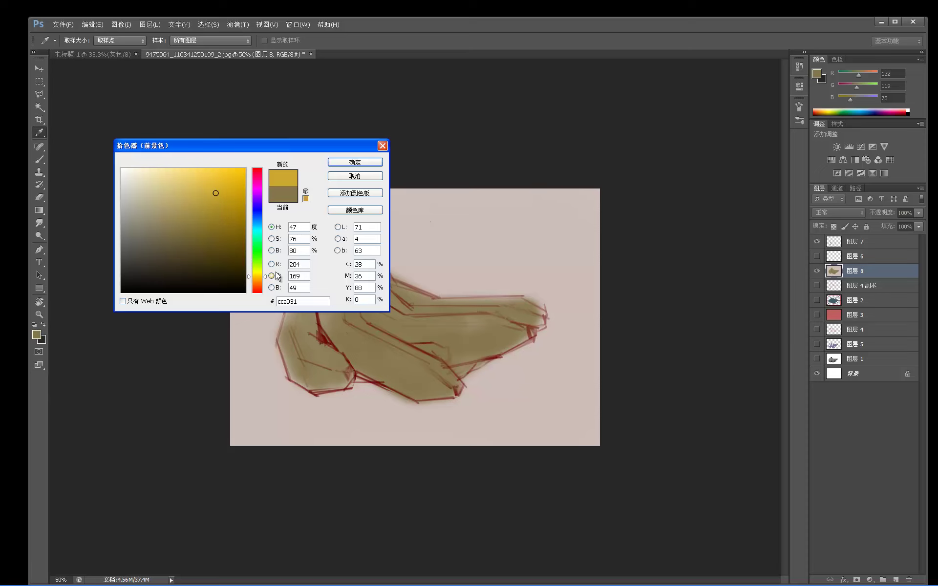
left_click(265, 280)
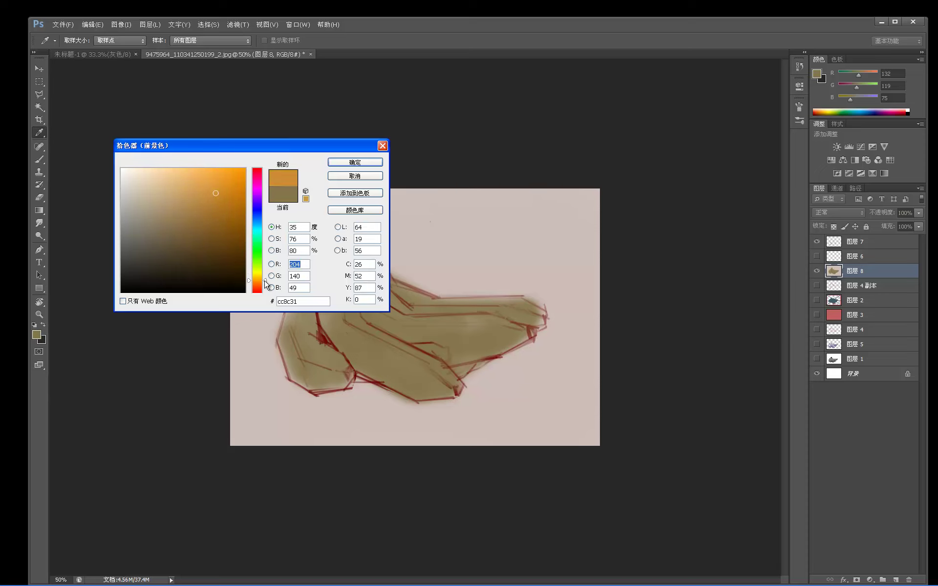
left_click(341, 161)
- Brush the orange and a blended ochre tone over the whole banana bunch, including the tips and stem, on 图层 8
key("b")
mouse_move(342, 301)
left_mouse_down()
mouse_move(334, 324)
mouse_move(330, 274)
mouse_move(353, 348)
mouse_move(364, 338)
mouse_move(406, 374)
mouse_move(387, 371)
mouse_move(414, 384)
mouse_move(387, 338)
mouse_move(413, 360)
mouse_move(363, 304)
mouse_move(359, 269)
mouse_move(398, 336)
mouse_move(416, 318)
mouse_move(377, 286)
mouse_move(358, 291)
mouse_move(405, 348)
mouse_move(361, 267)
left_mouse_up()
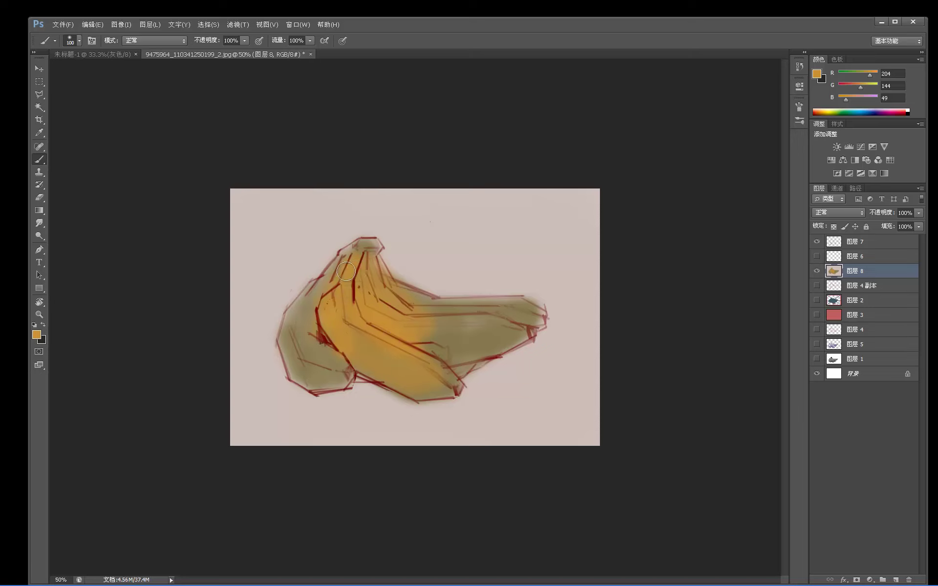
mouse_move(310, 330)
left_mouse_down()
mouse_move(305, 355)
mouse_move(309, 343)
mouse_move(293, 344)
mouse_move(301, 345)
left_mouse_up()
left_click(307, 344, "alt")
mouse_move(416, 375)
left_mouse_down()
mouse_move(353, 350)
mouse_move(425, 368)
mouse_move(450, 330)
mouse_move(462, 344)
mouse_move(454, 359)
mouse_move(477, 356)
mouse_move(534, 315)
mouse_move(467, 302)
mouse_move(388, 310)
mouse_move(394, 294)
mouse_move(325, 301)
mouse_move(294, 319)
mouse_move(315, 282)
left_mouse_up()
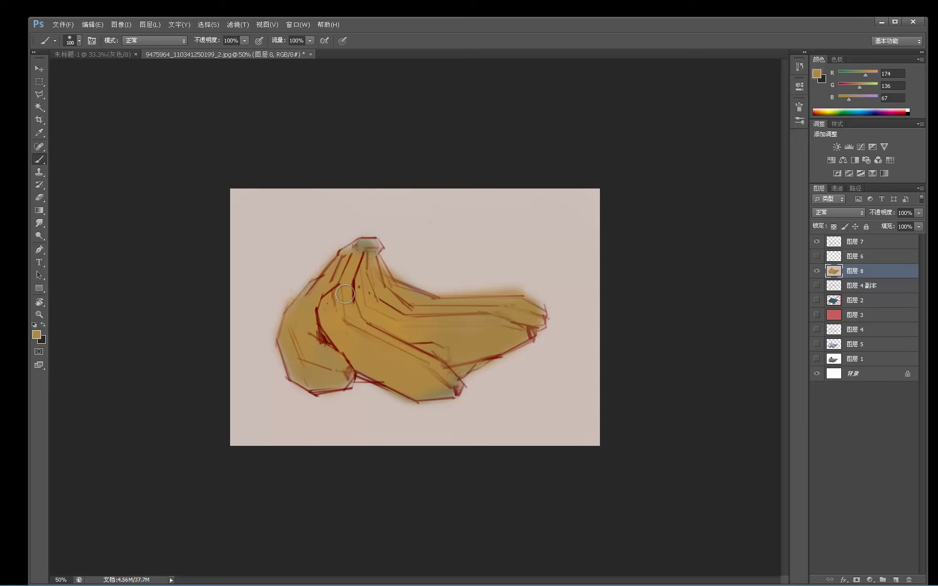
left_click_drag(418, 383, 437, 384)
mouse_move(361, 245)
left_mouse_down()
mouse_move(362, 257)
mouse_move(349, 251)
left_mouse_up()
left_click(35, 334)
left_click_drag(264, 279, 266, 278)
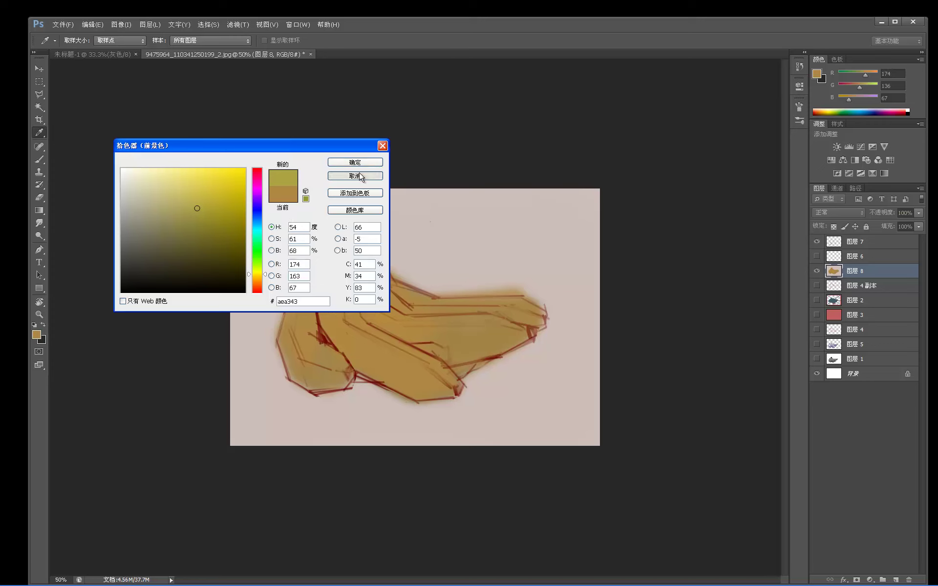
left_click(360, 174)
- Try to erase the paint that spills past the contour above the stem on 图层 8
key("e")
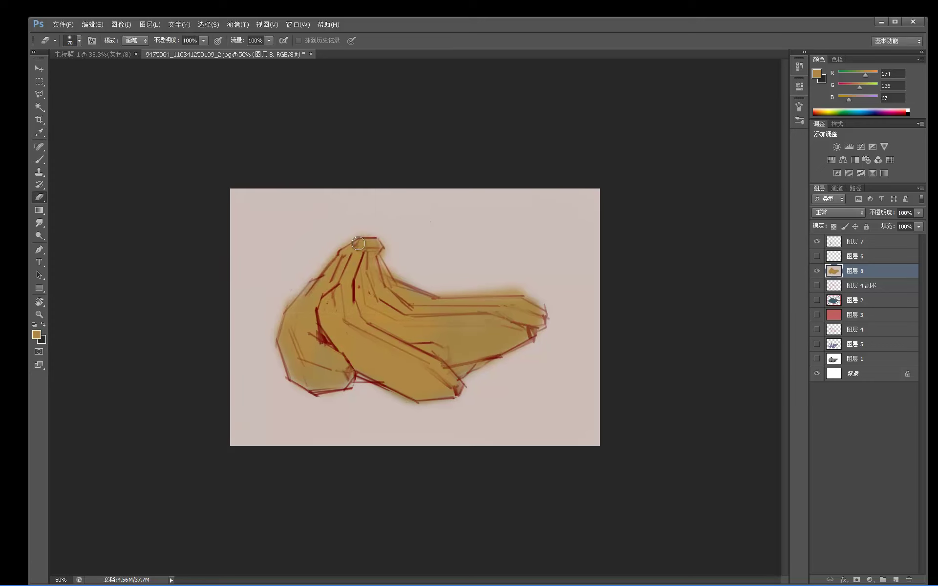
left_click(347, 235, "alt")
left_click(476, 236)
key("b")
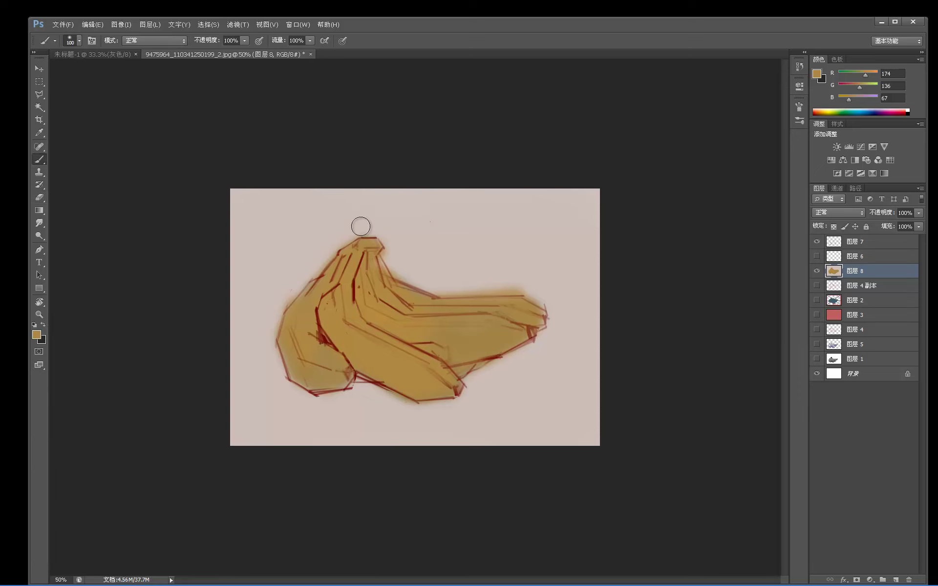
key("l")
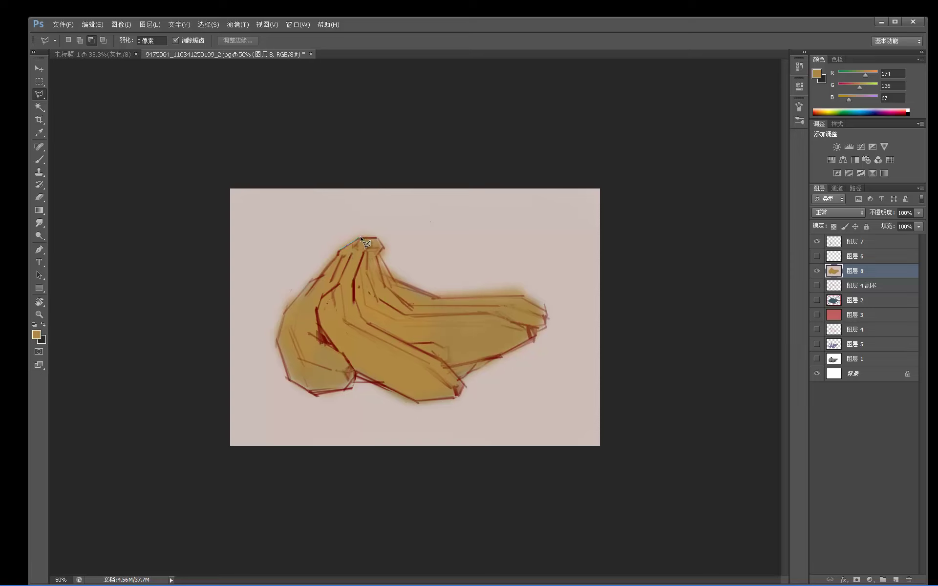
left_click(381, 253)
left_click(394, 277)
left_click(437, 296)
left_click(524, 296)
left_click(546, 306)
left_click(548, 315)
left_click(544, 325)
left_click(536, 341)
left_click(493, 357)
left_click(481, 370)
key("Escape")
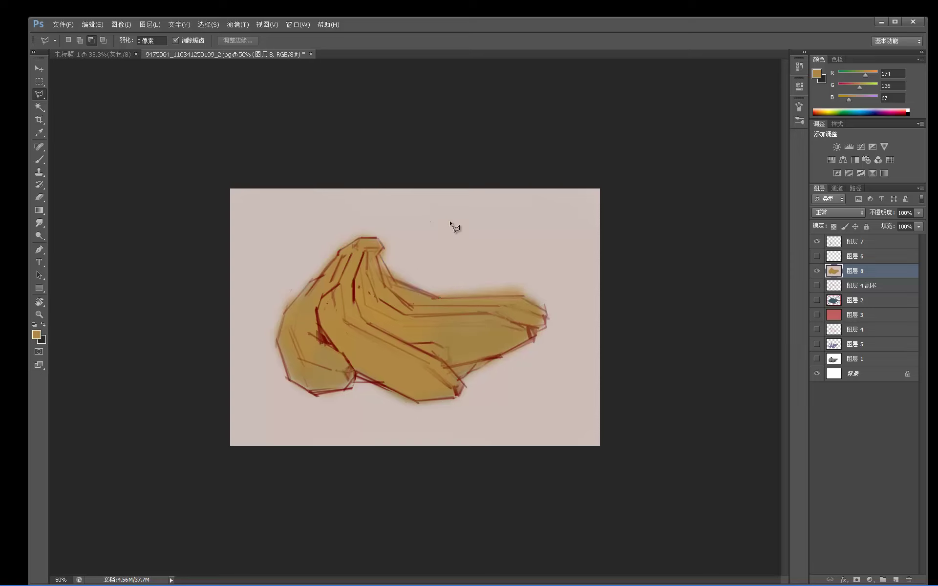